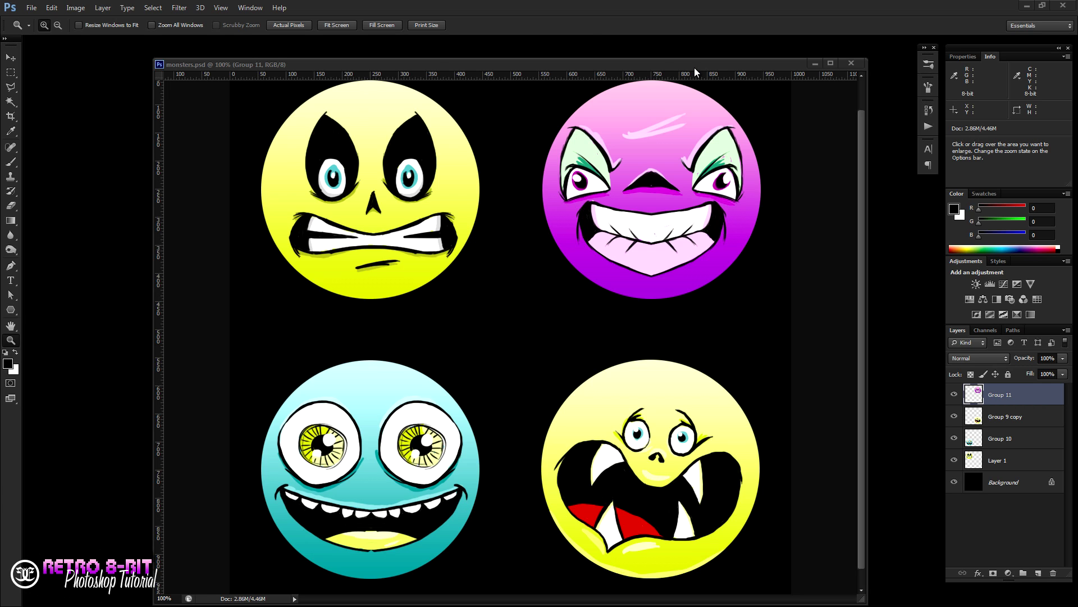
# Select and copy the whole purple monster face on the Group 11 layer of monsters.psd.
pyautogui.click(862, 188)
pyautogui.moveTo(861, 187)
pyautogui.mouseDown()
pyautogui.moveTo(862, 157)
pyautogui.moveTo(865, 169)
pyautogui.mouseUp()
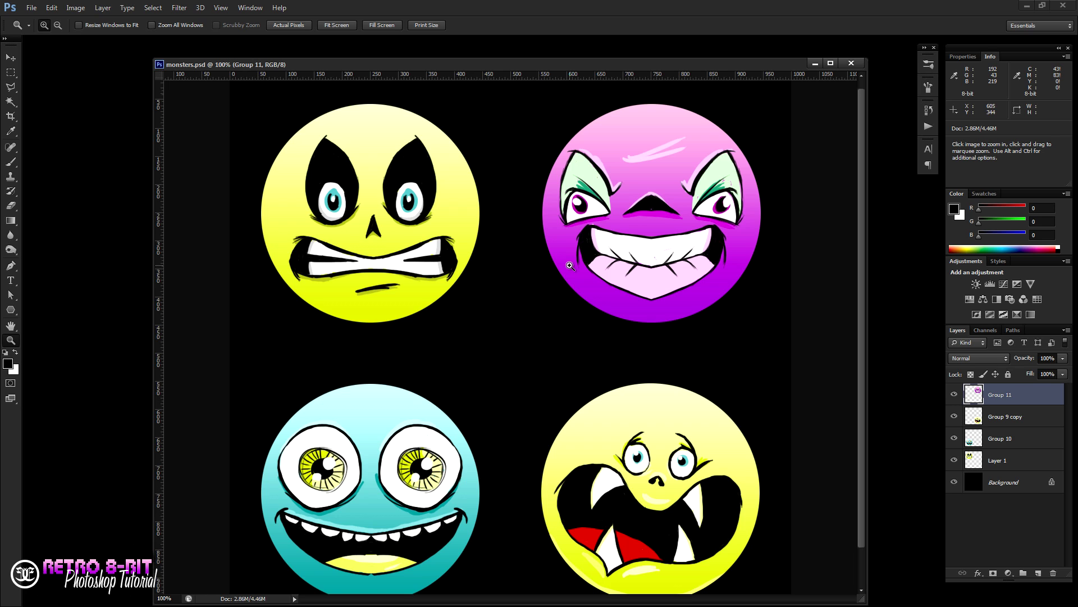
pyautogui.moveTo(153, 57); pyautogui.dragTo(580, 43)
pyautogui.press('space')
pyautogui.moveTo(826, 221); pyautogui.dragTo(734, 223)
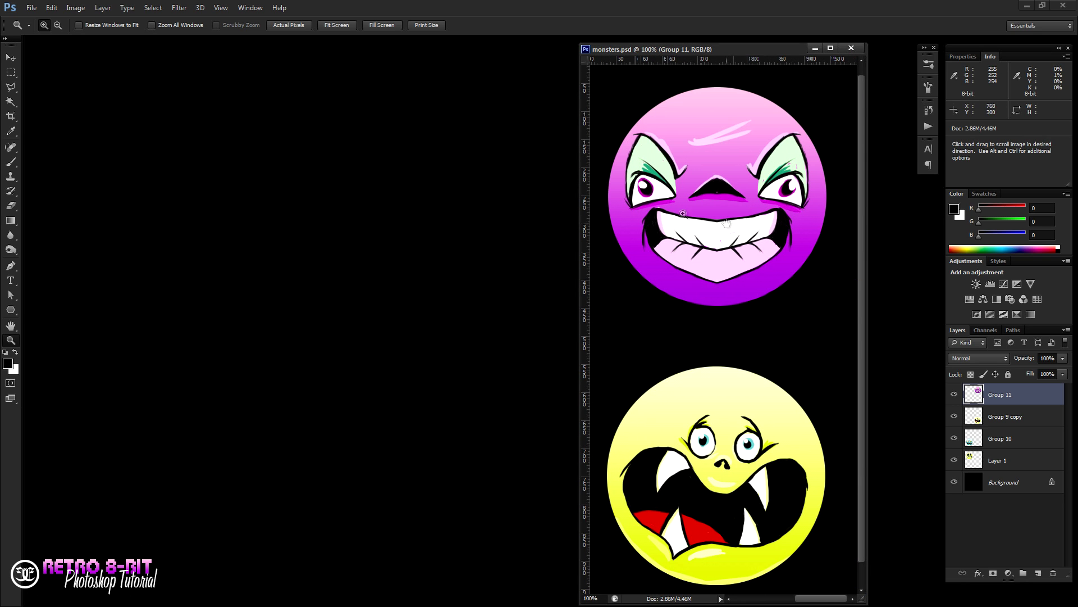
pyautogui.click(11, 57)
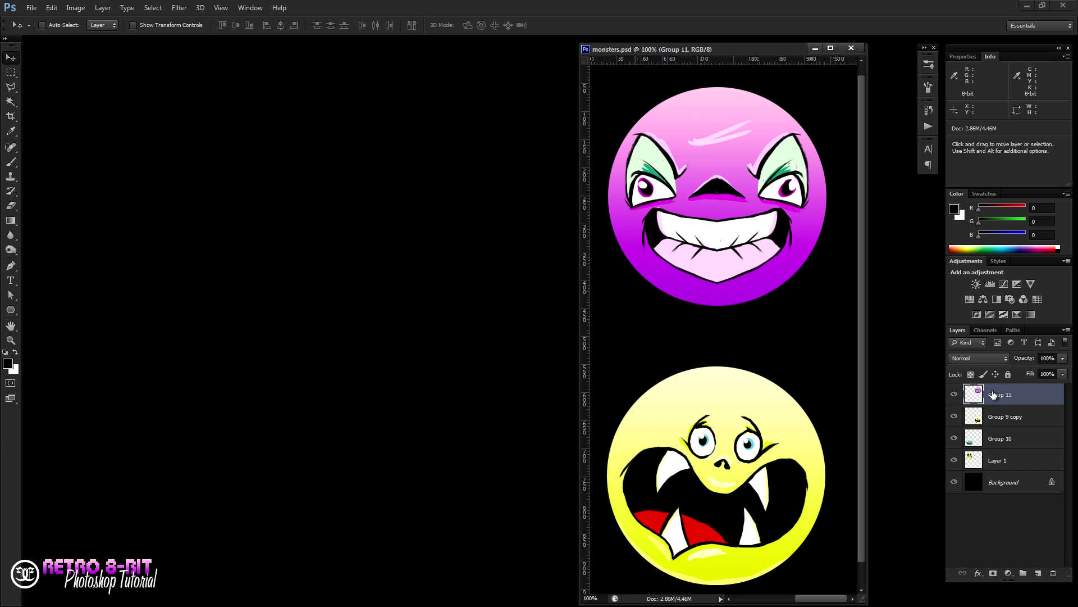
pyautogui.hotkey('ctrl', 'a')
pyautogui.hotkey('ctrl', 'c')
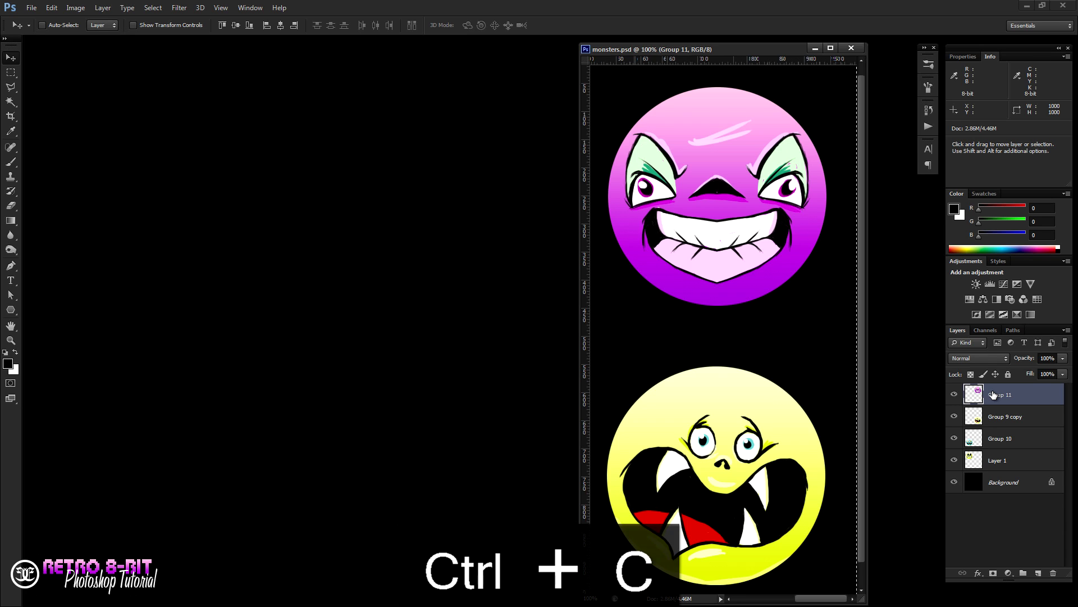
# Create a 389 x 389 px RGB document from the Clipboard preset with a white background and paste the purple face into it.
pyautogui.hotkey('ctrl', 'n')
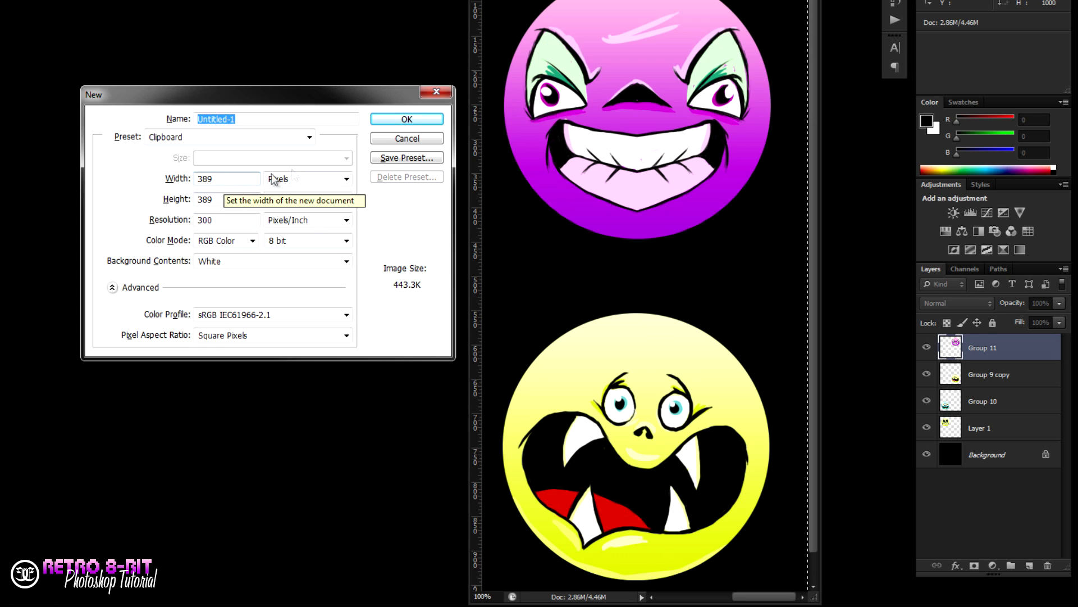
pyautogui.click(391, 121)
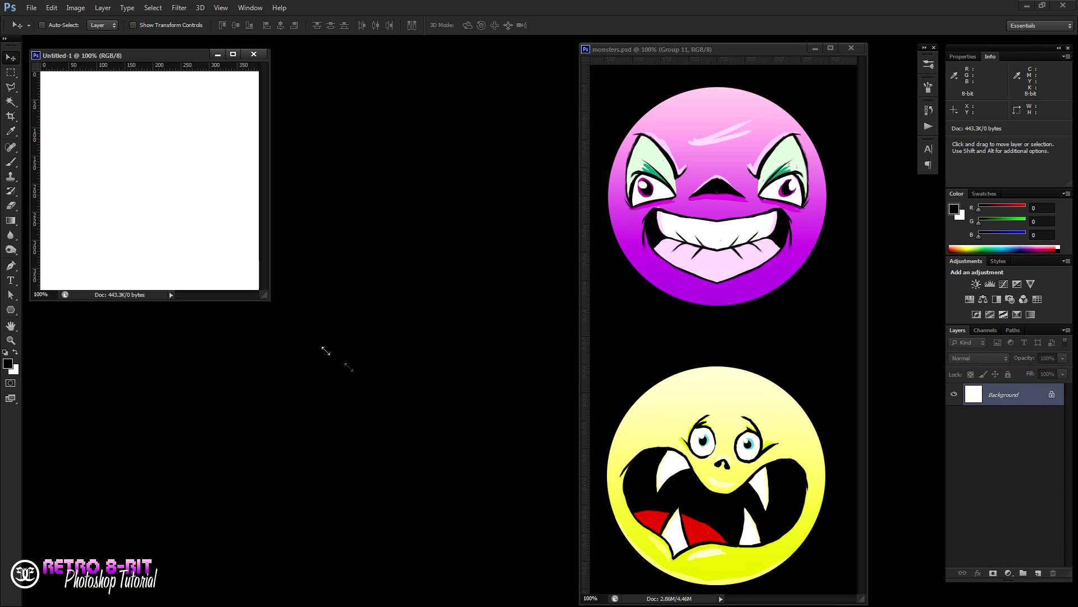
pyautogui.moveTo(326, 350); pyautogui.dragTo(417, 414)
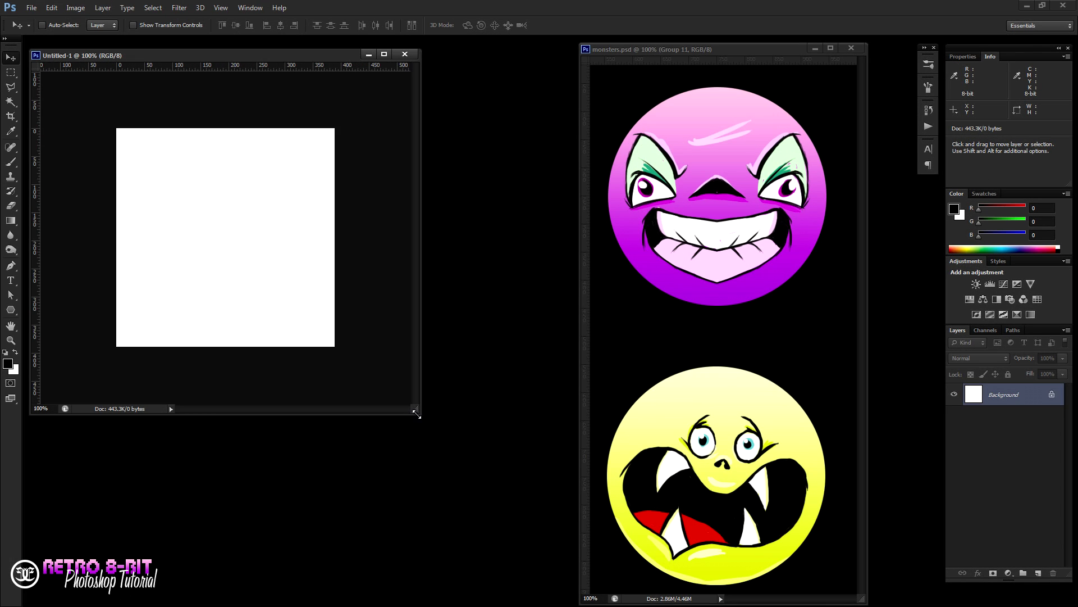
pyautogui.hotkey('ctrl', 'v')
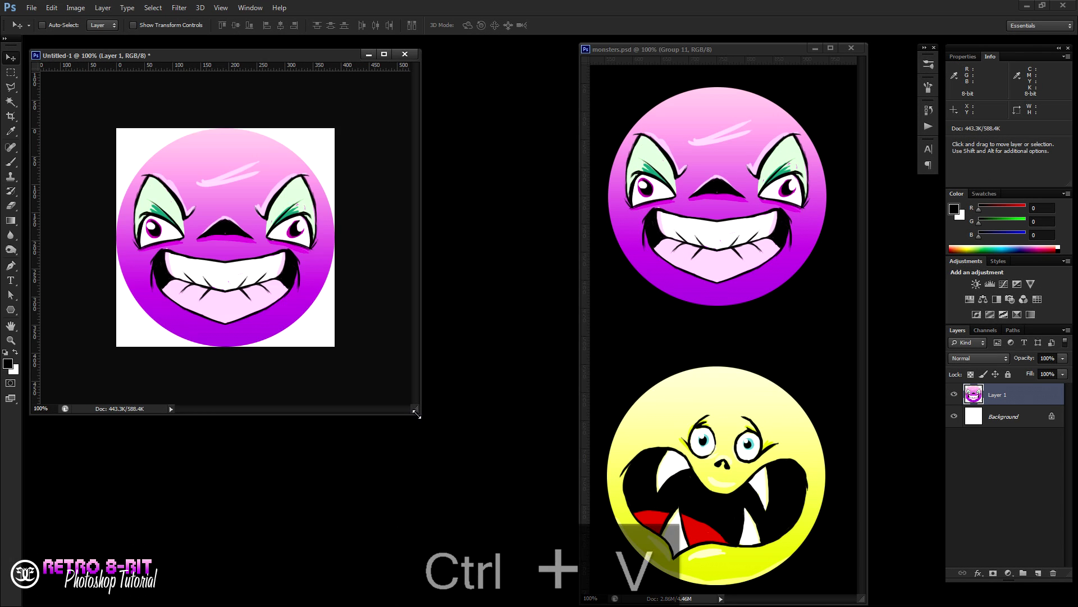
pyautogui.moveTo(234, 56); pyautogui.dragTo(462, 109)
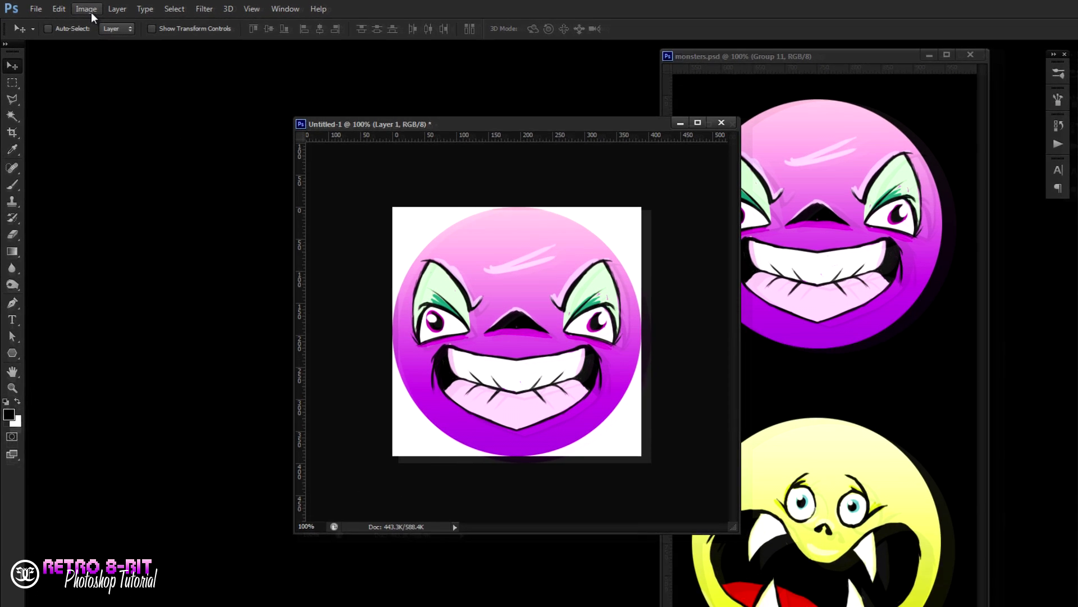
# Resize the image to 75 x 75 pixels, resampling with Nearest Neighbor (preserve hard edges).
pyautogui.click(79, 8)
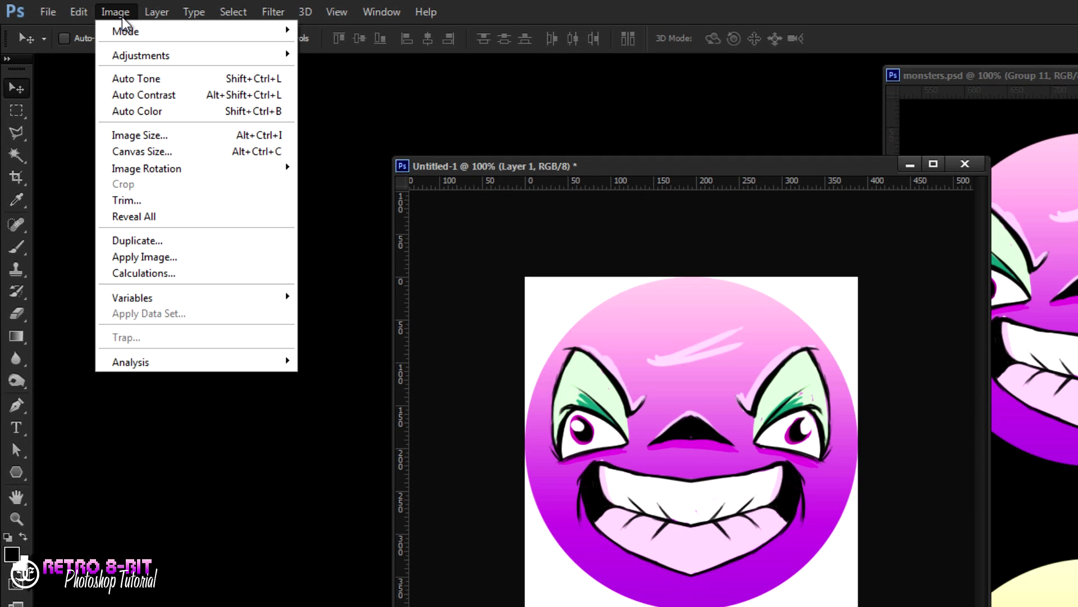
pyautogui.click(138, 136)
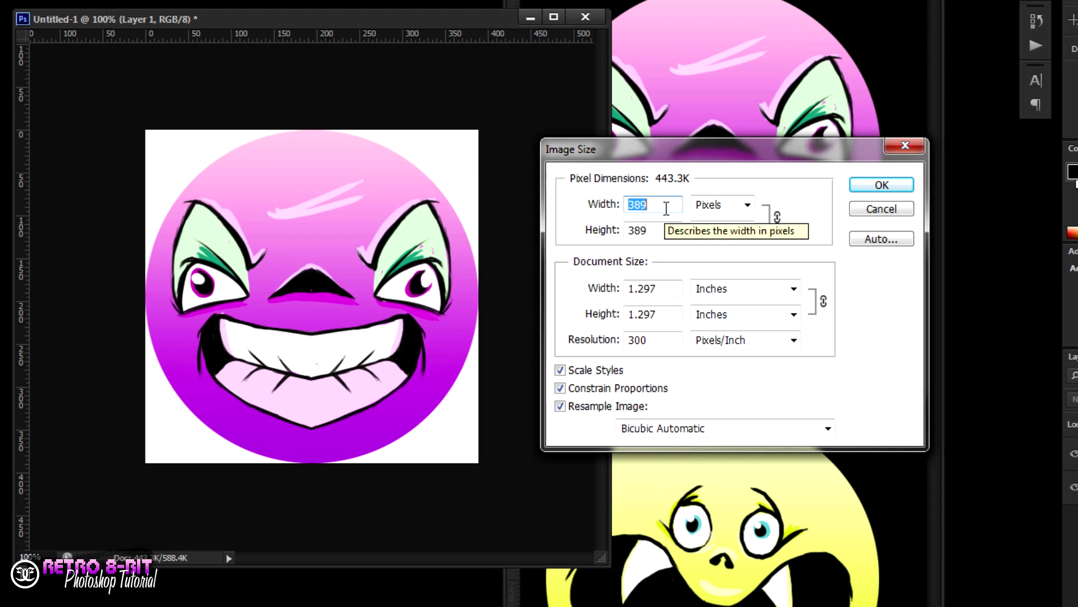
pyautogui.write('75')
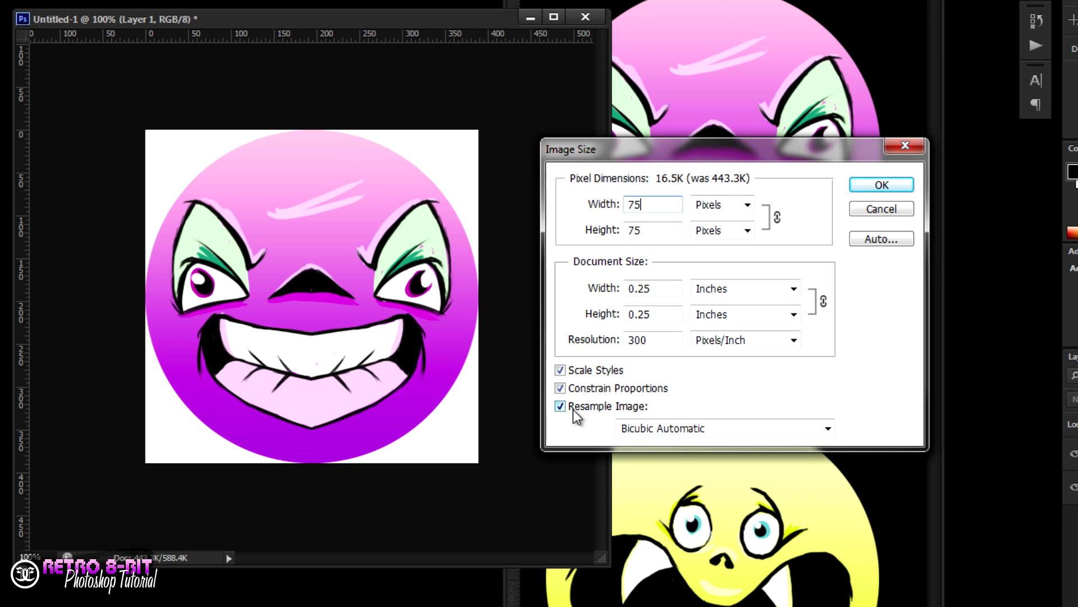
pyautogui.click(641, 425)
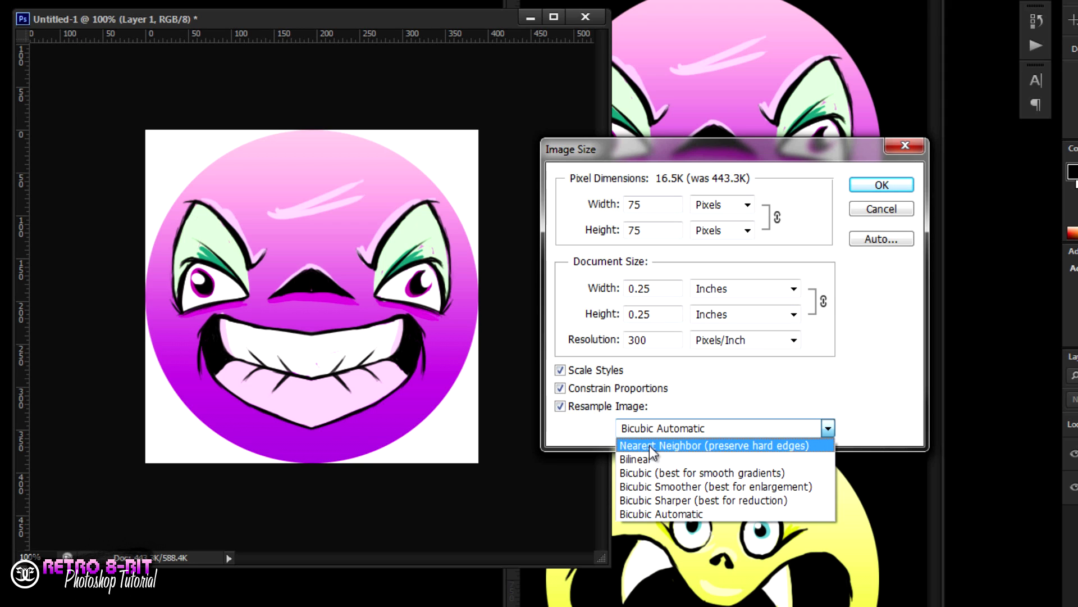
pyautogui.click(650, 445)
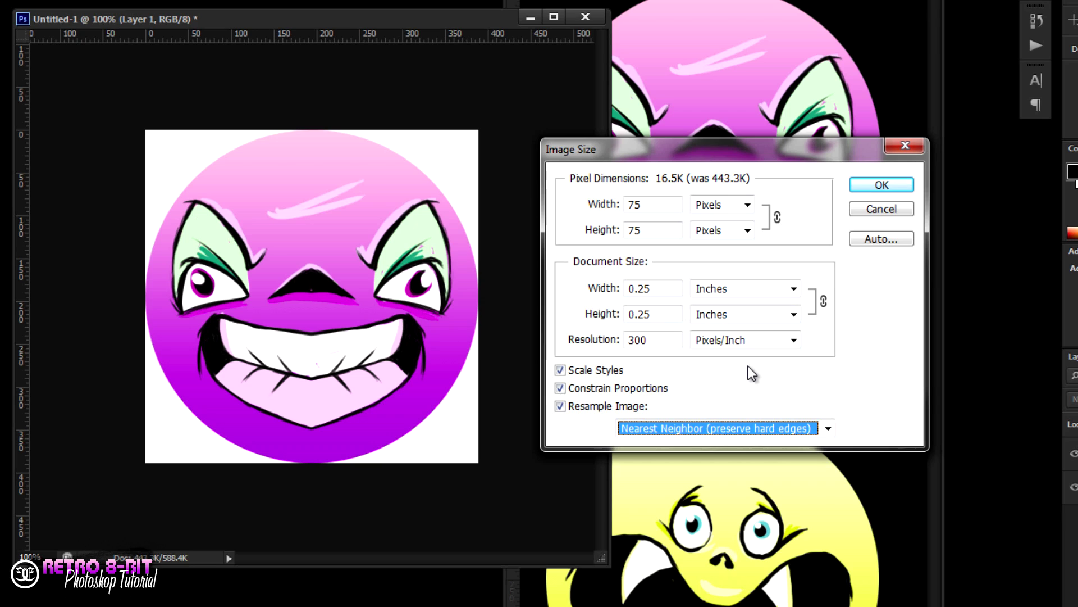
pyautogui.click(874, 186)
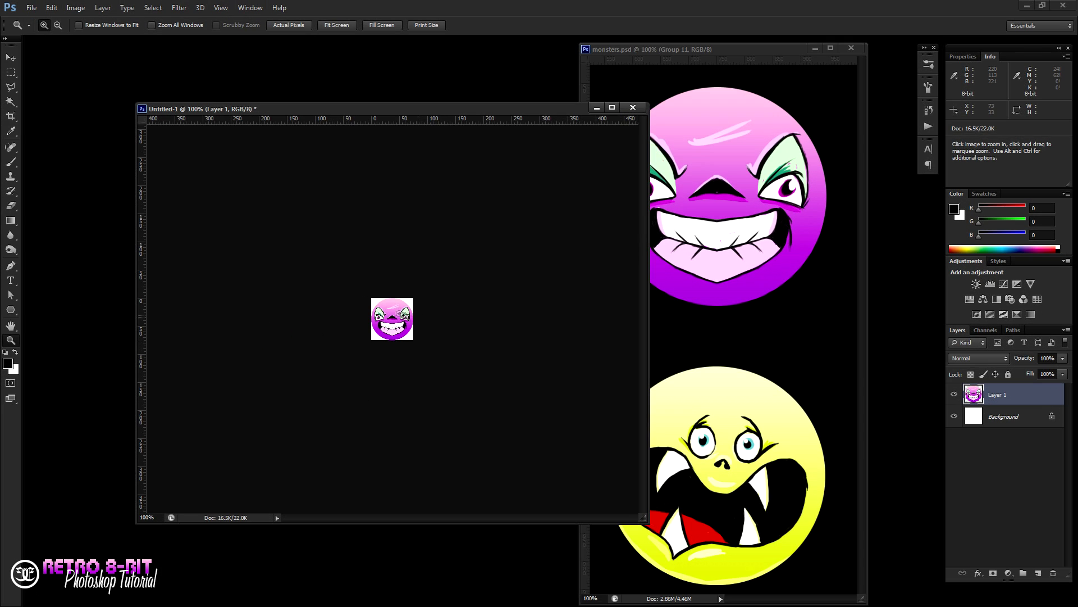
# Add a new empty layer above the pixelated face and switch to the Pencil tool.
pyautogui.click(398, 311)
pyautogui.click(397, 310)
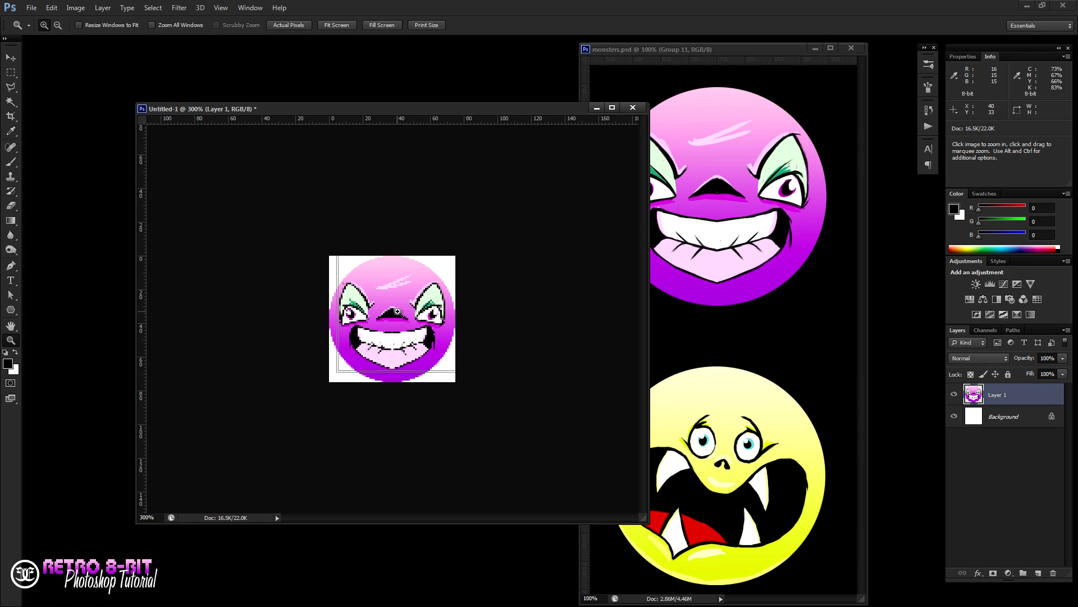
pyautogui.click(398, 311)
pyautogui.click(397, 311)
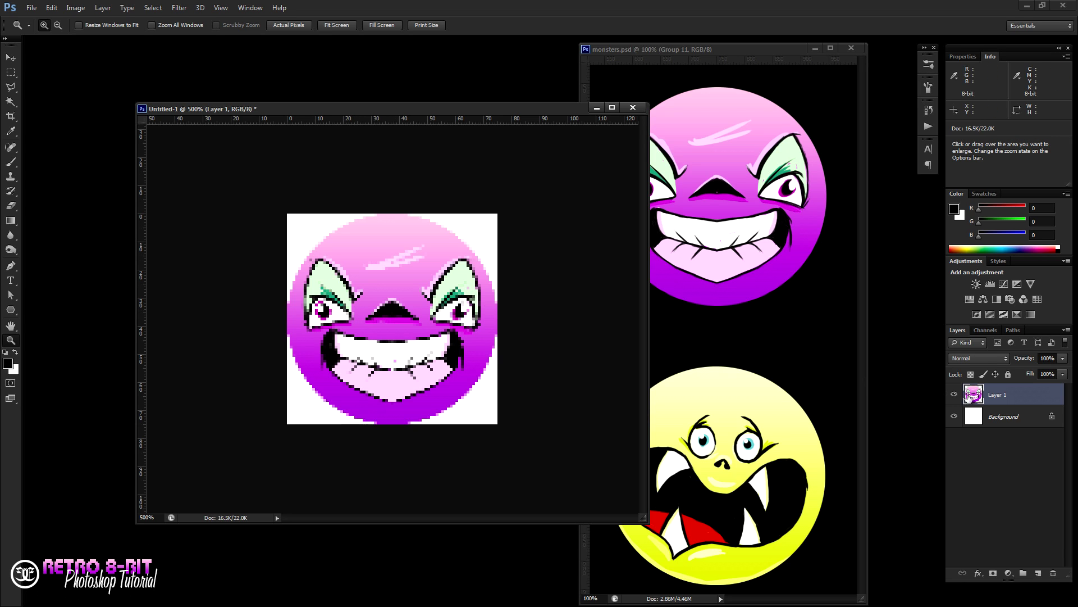
pyautogui.click(1038, 573)
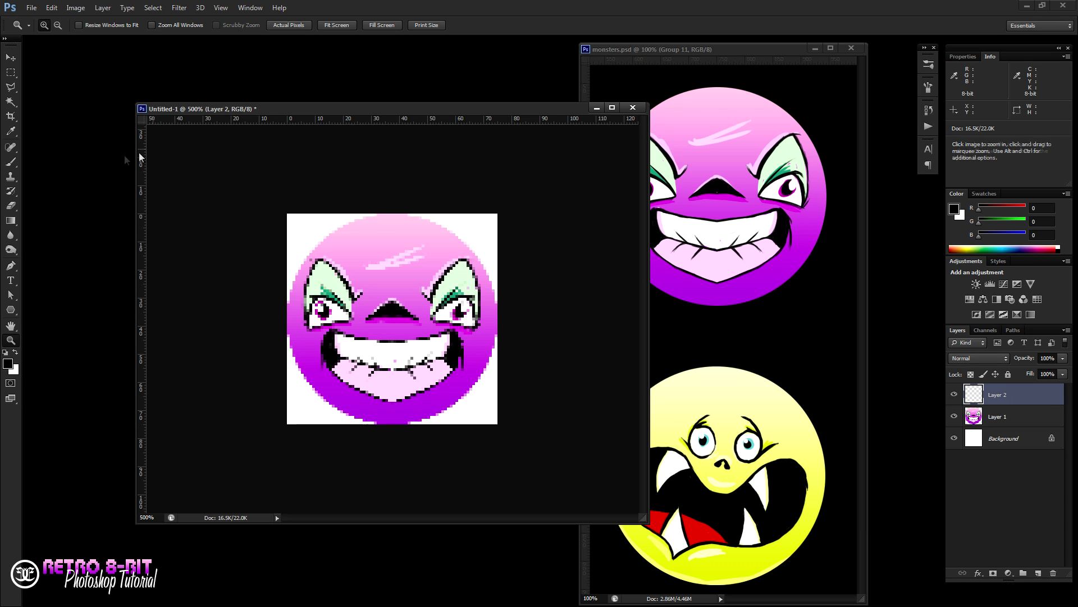
pyautogui.click(12, 162)
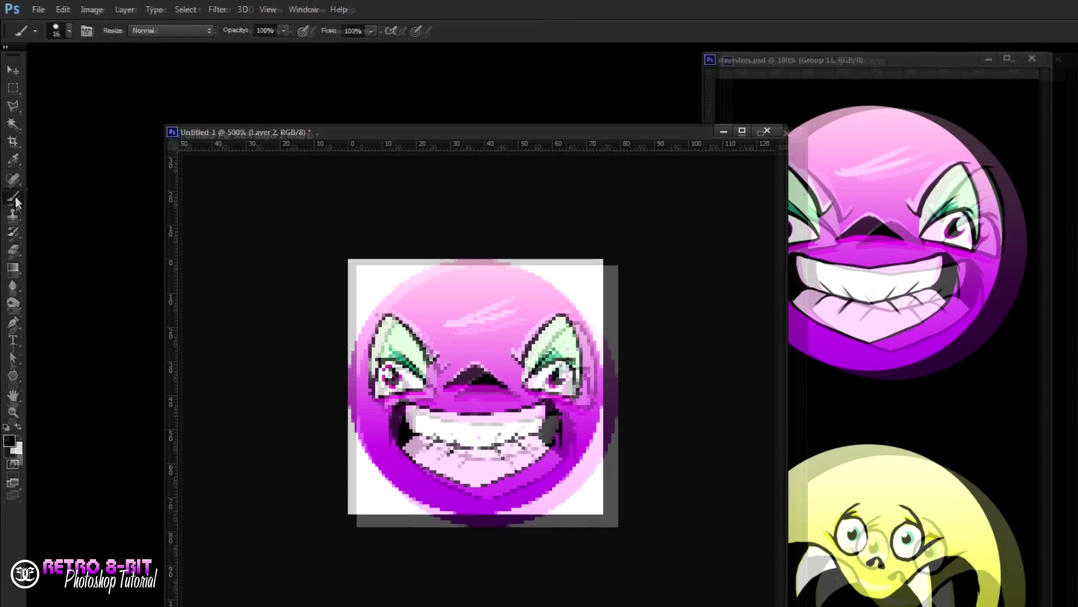
pyautogui.rightClick(13, 196)
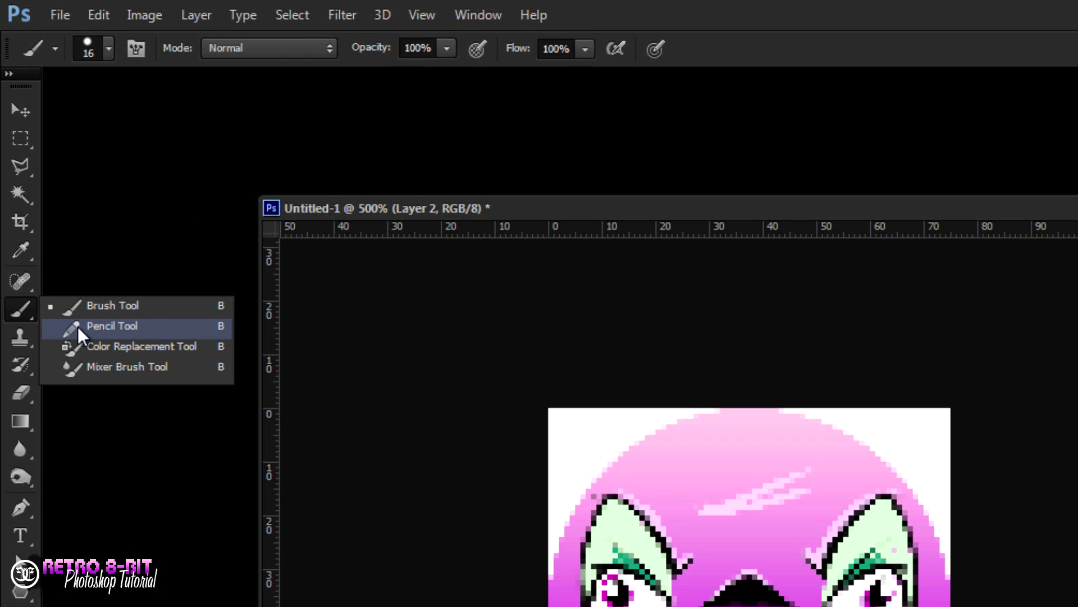
pyautogui.click(79, 326)
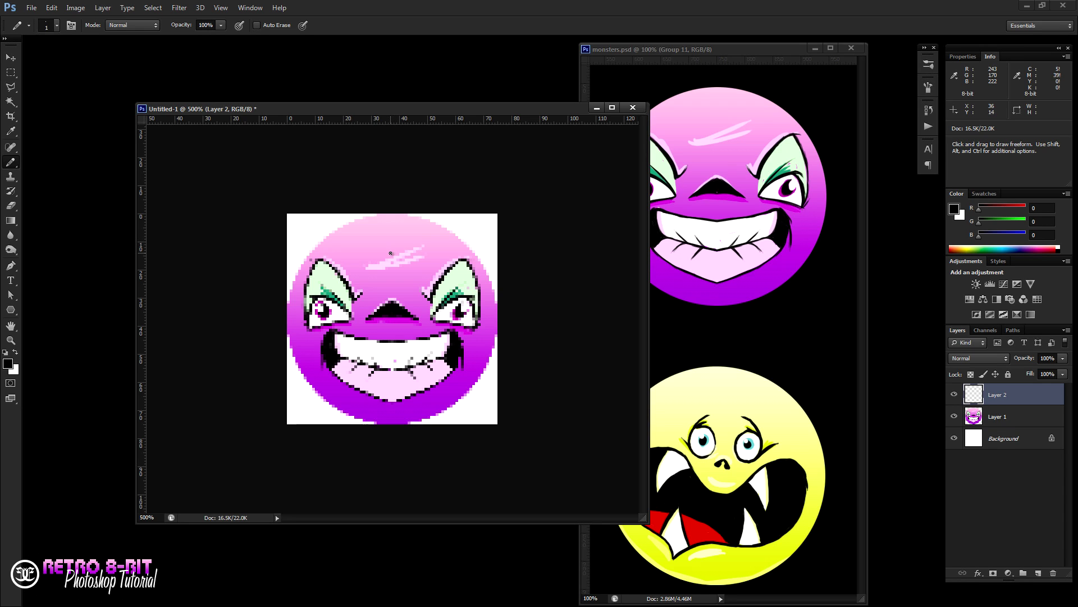
# Trace the outline, brow and lid lines of the face's right-hand eye in black with a 1 px Pencil at 100% hardness on Layer 2.
pyautogui.click(11, 340)
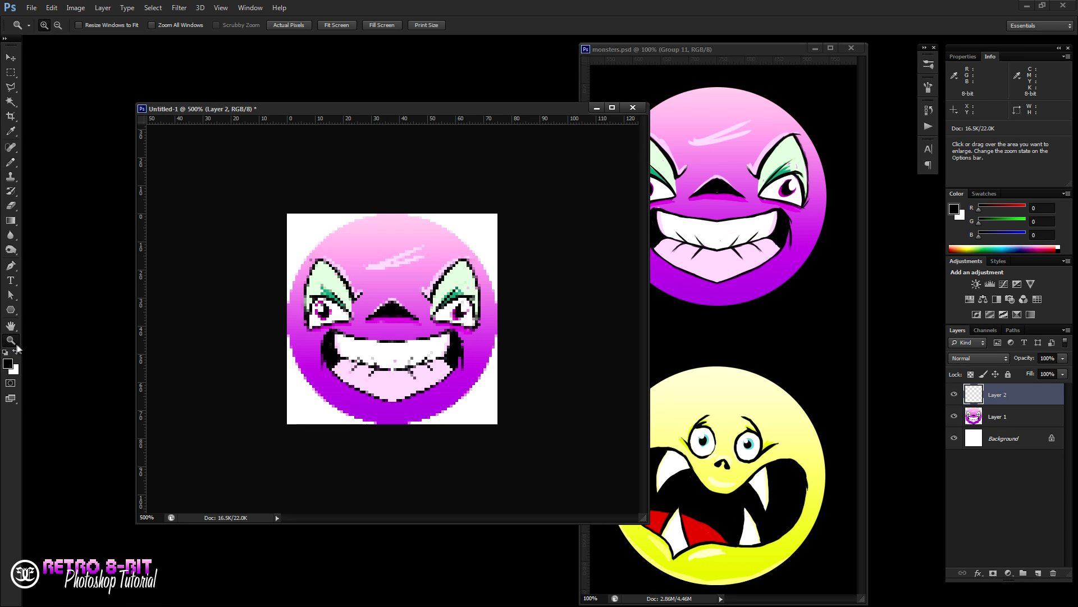
pyautogui.click(408, 316)
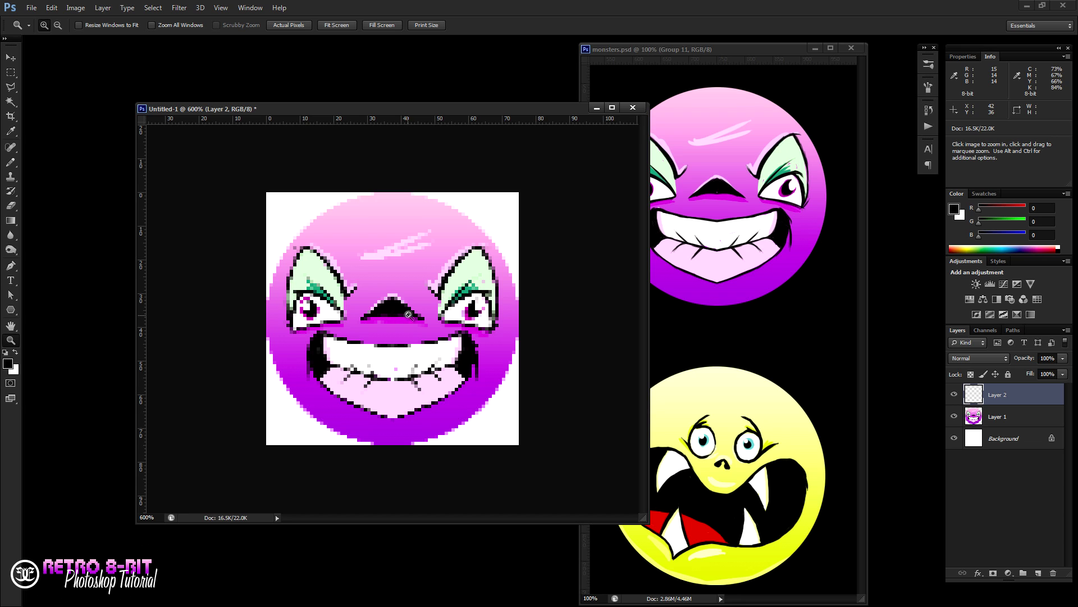
pyautogui.click(409, 316)
pyautogui.click(408, 316)
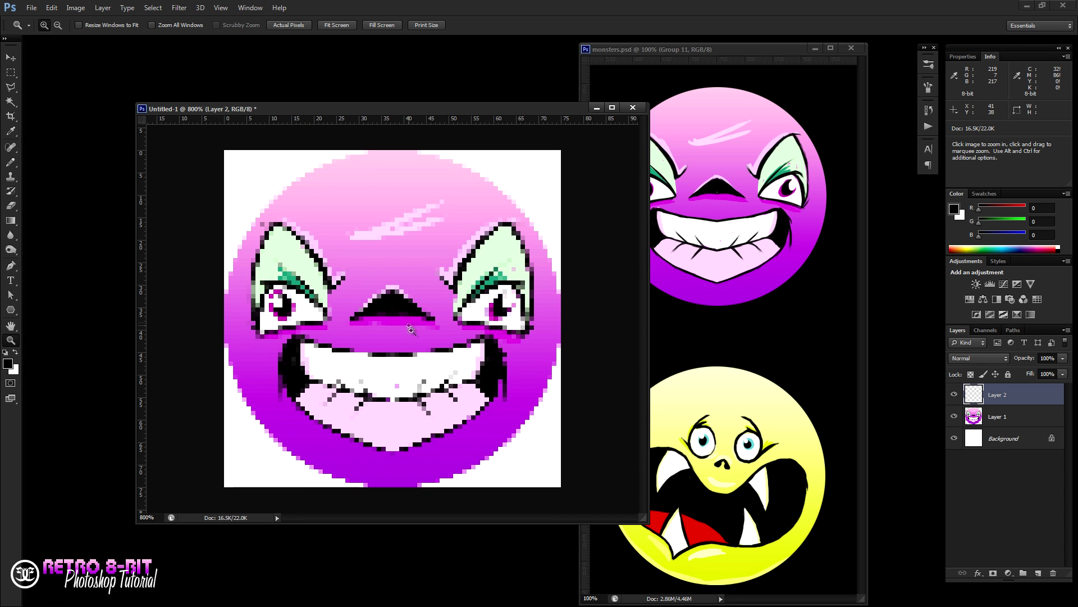
pyautogui.moveTo(644, 520); pyautogui.dragTo(719, 559)
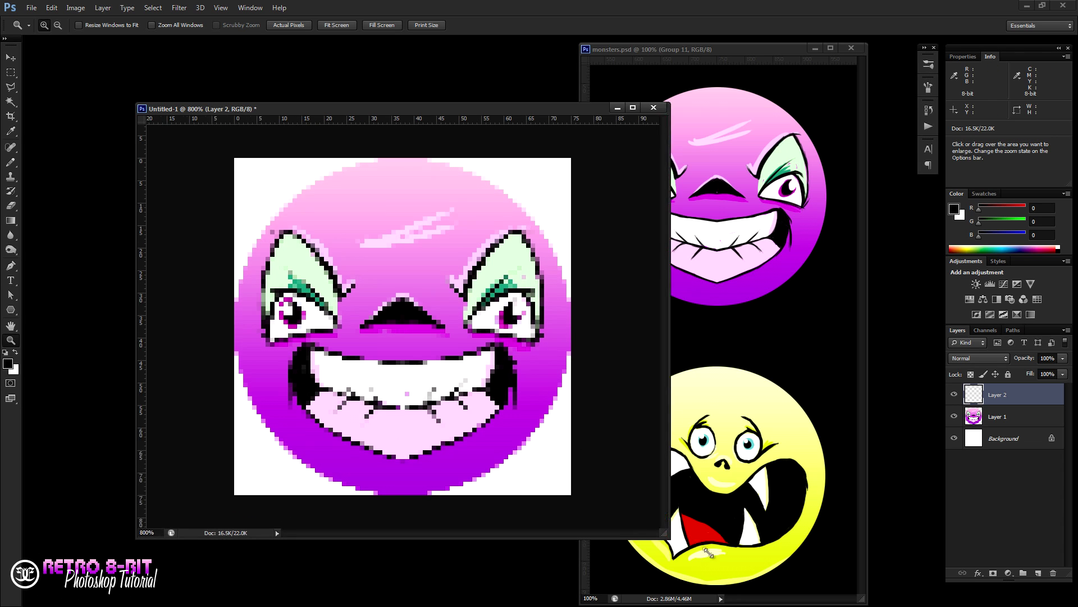
pyautogui.click(13, 164)
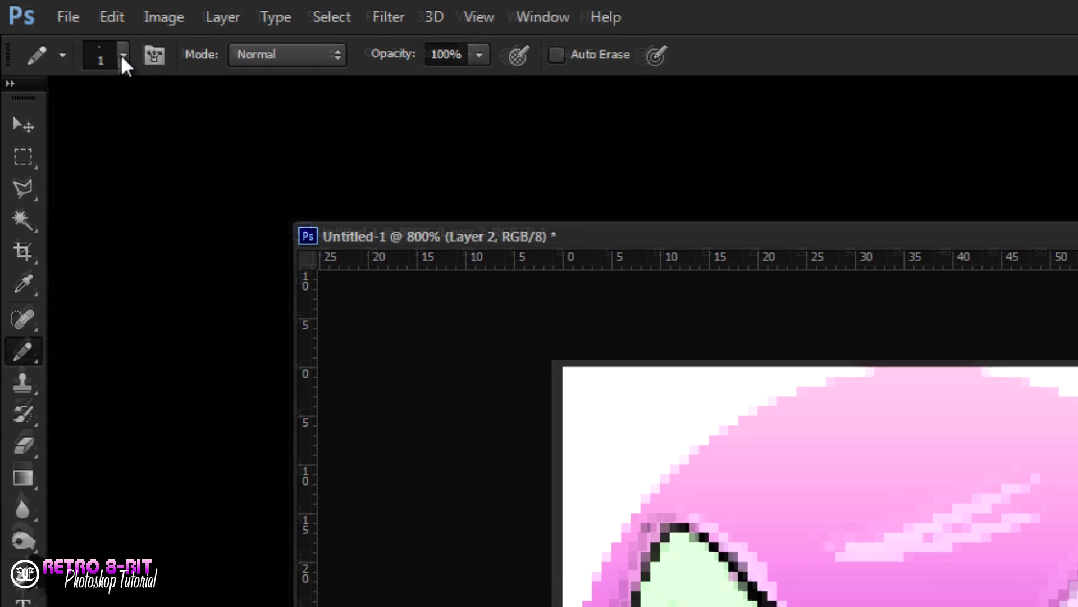
pyautogui.click(56, 25)
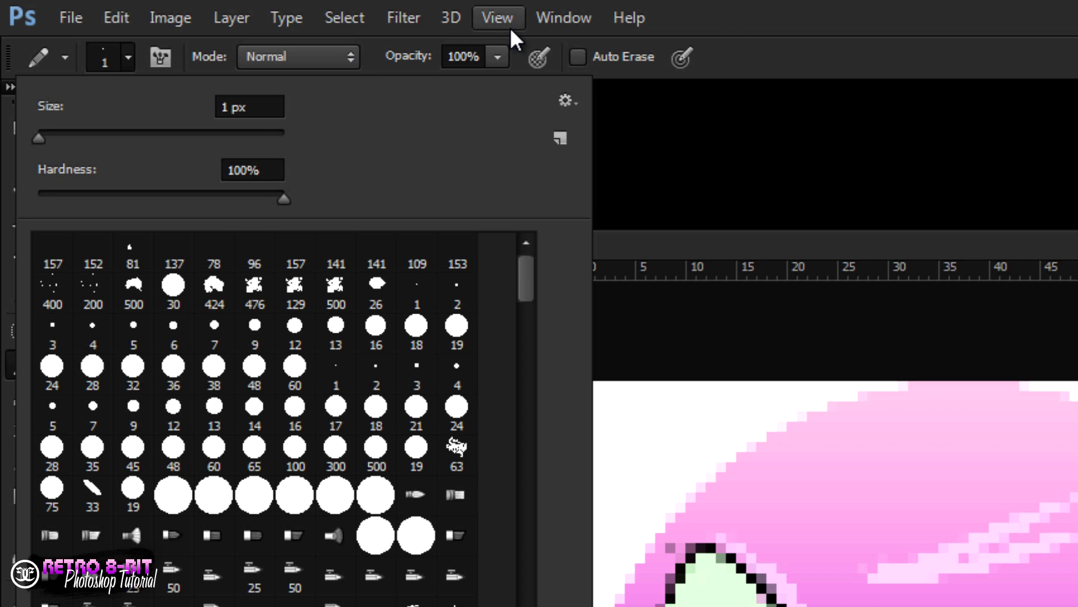
pyautogui.click(749, 46)
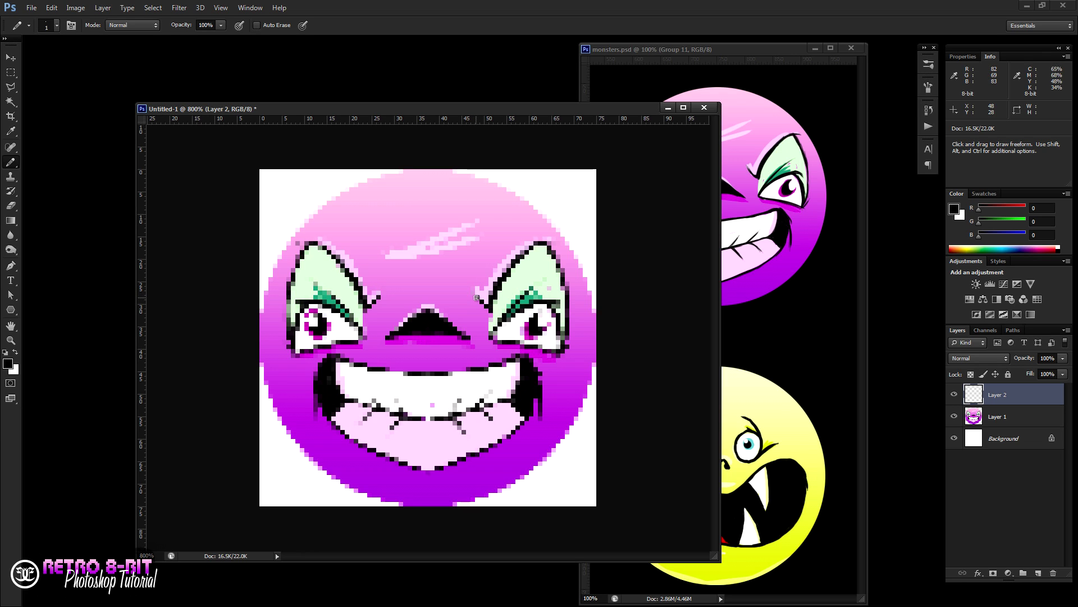
pyautogui.moveTo(474, 293); pyautogui.dragTo(487, 308)
pyautogui.moveTo(512, 261)
pyautogui.mouseDown()
pyautogui.moveTo(548, 246)
pyautogui.moveTo(568, 305)
pyautogui.mouseUp()
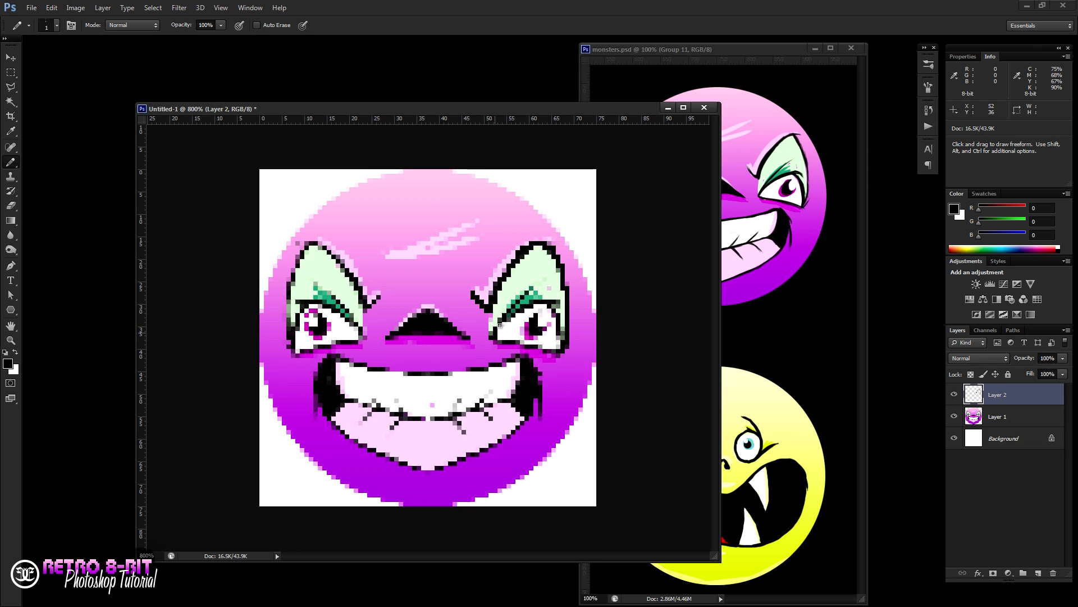
pyautogui.moveTo(494, 337); pyautogui.dragTo(541, 283)
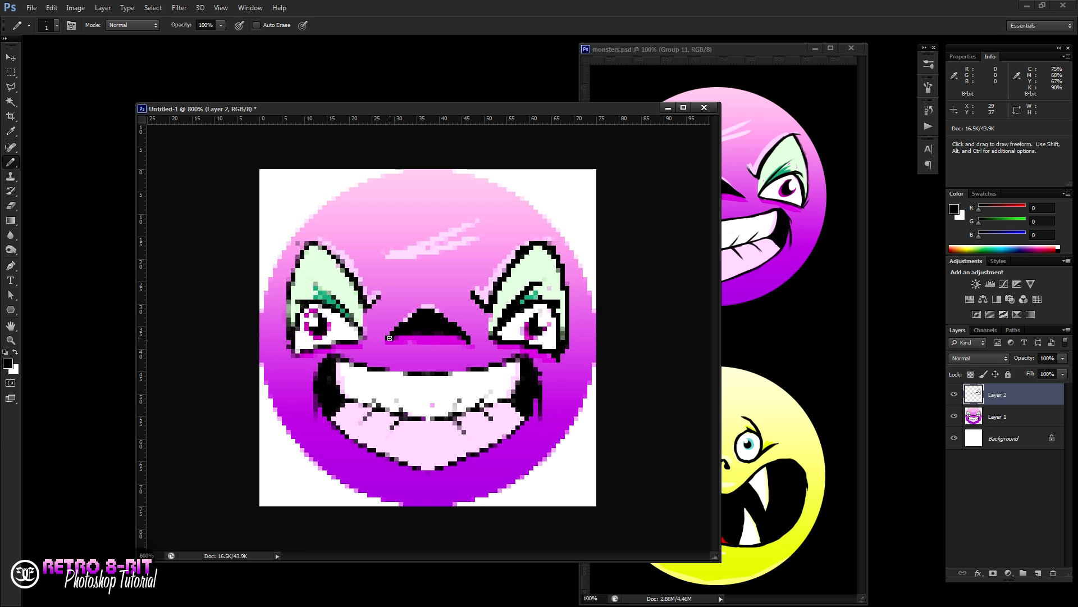
# Trace the nose and the right half of the mouth in black on Layer 2, and hide Layer 1 to check the line work.
pyautogui.moveTo(402, 333); pyautogui.dragTo(473, 346)
pyautogui.moveTo(432, 375); pyautogui.dragTo(523, 358)
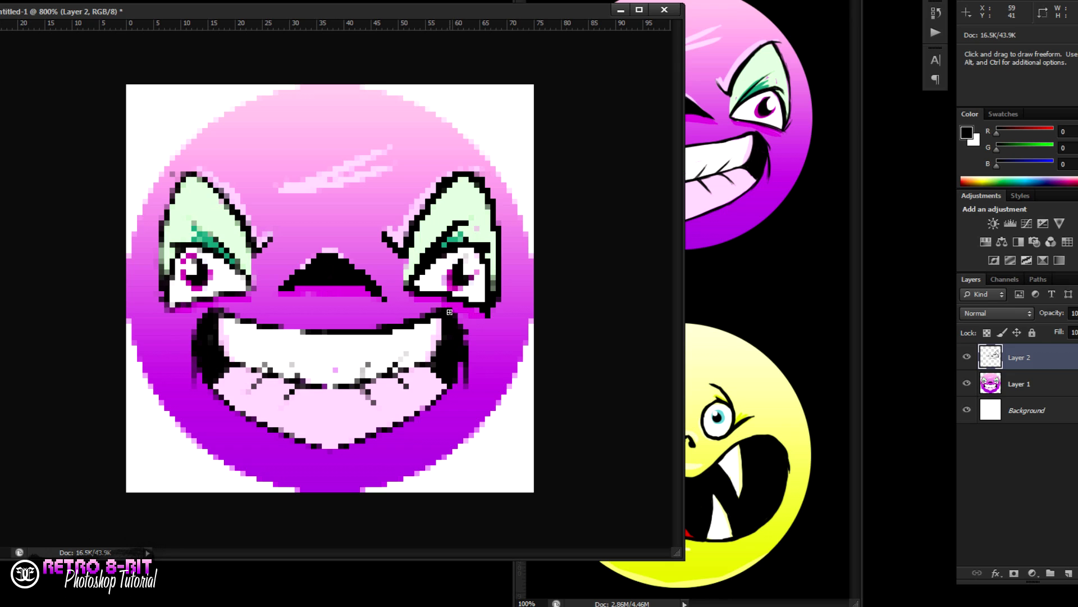
pyautogui.moveTo(449, 312)
pyautogui.mouseDown()
pyautogui.moveTo(465, 336)
pyautogui.moveTo(467, 395)
pyautogui.mouseUp()
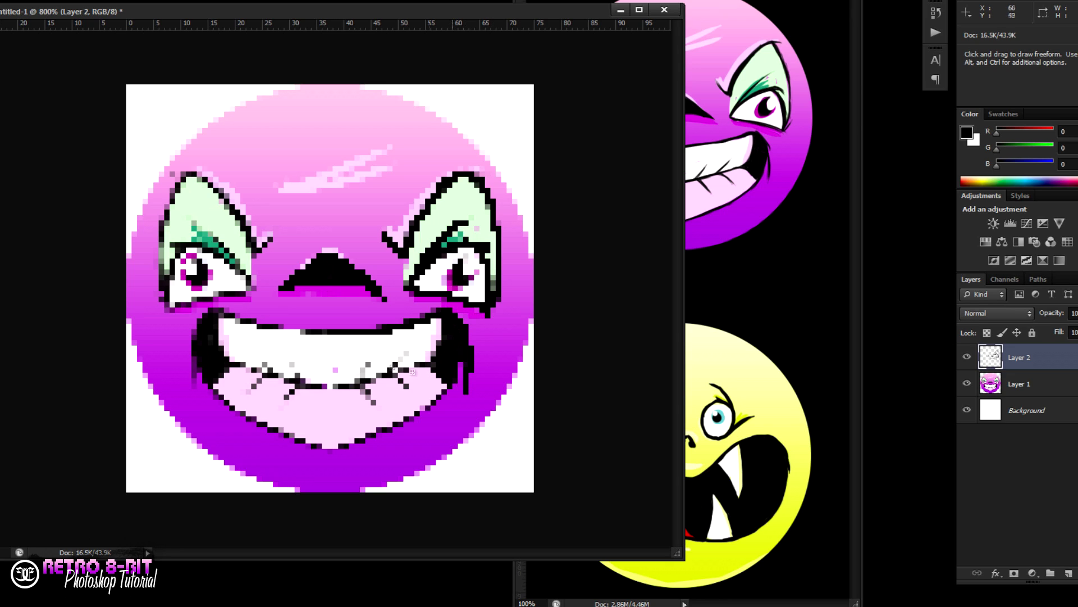
pyautogui.moveTo(326, 387)
pyautogui.mouseDown()
pyautogui.moveTo(363, 386)
pyautogui.moveTo(428, 360)
pyautogui.mouseUp()
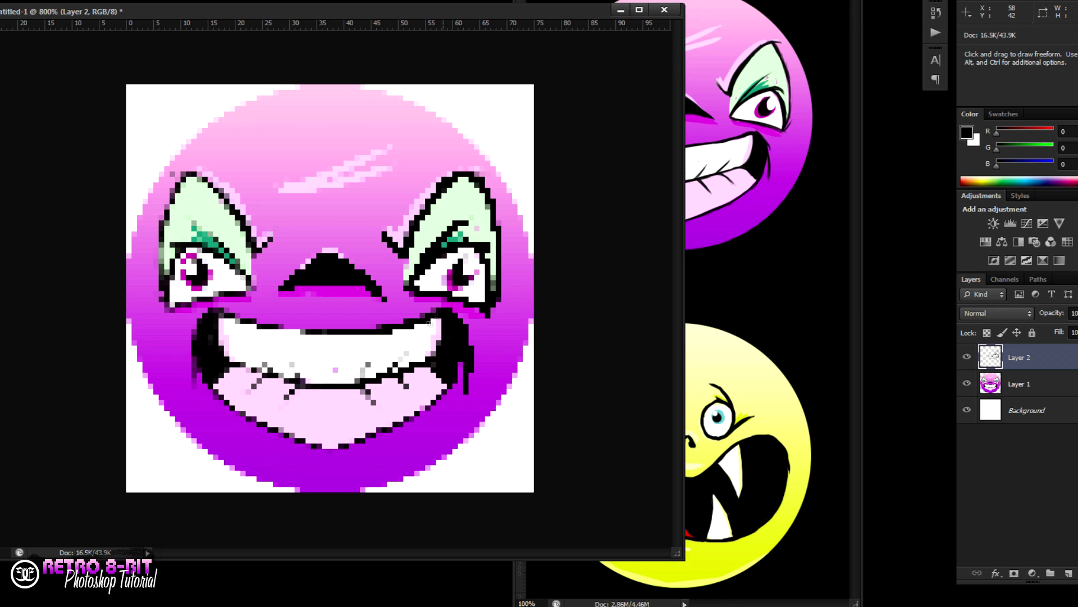
pyautogui.moveTo(333, 450)
pyautogui.mouseDown()
pyautogui.moveTo(405, 421)
pyautogui.moveTo(452, 384)
pyautogui.mouseUp()
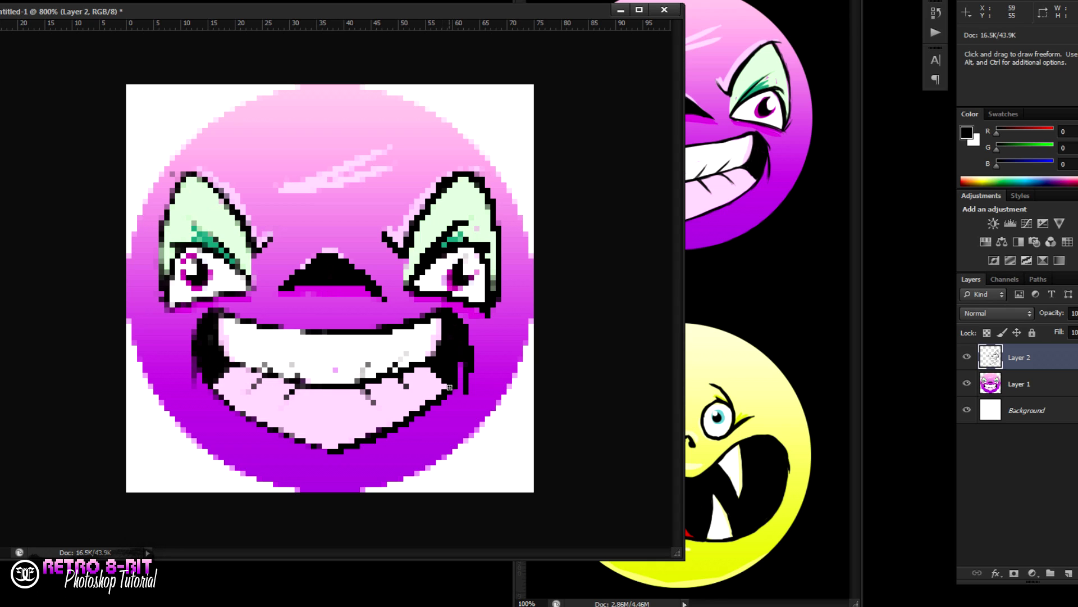
pyautogui.click(966, 386)
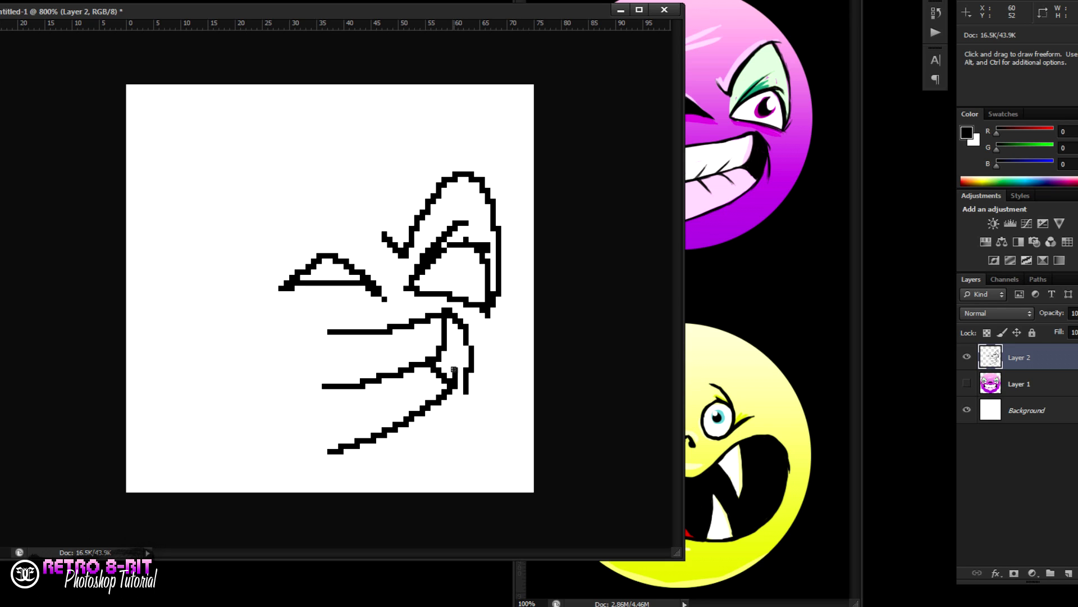
# Fill the dark corner at the right end of the mouth with black on Layer 2.
pyautogui.moveTo(455, 366); pyautogui.dragTo(451, 318)
pyautogui.moveTo(455, 368)
pyautogui.mouseDown()
pyautogui.moveTo(457, 323)
pyautogui.moveTo(459, 342)
pyautogui.moveTo(439, 362)
pyautogui.moveTo(446, 369)
pyautogui.moveTo(466, 347)
pyautogui.moveTo(455, 374)
pyautogui.moveTo(466, 345)
pyautogui.mouseUp()
pyautogui.click(325, 333)
# Show Layer 1 again and lower its opacity to 47%.
pyautogui.click(966, 385)
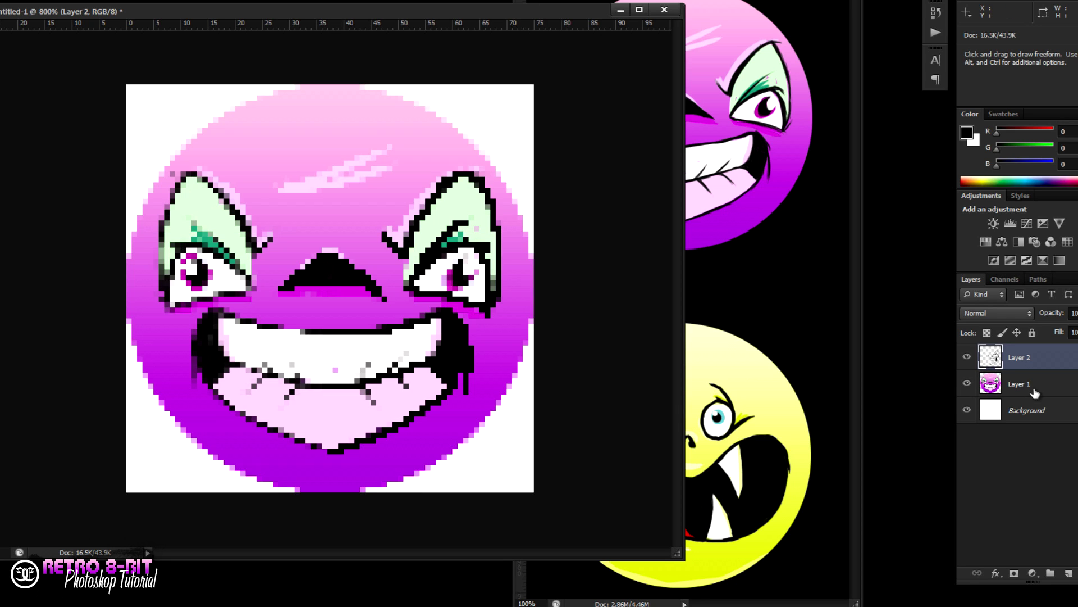
pyautogui.click(1018, 384)
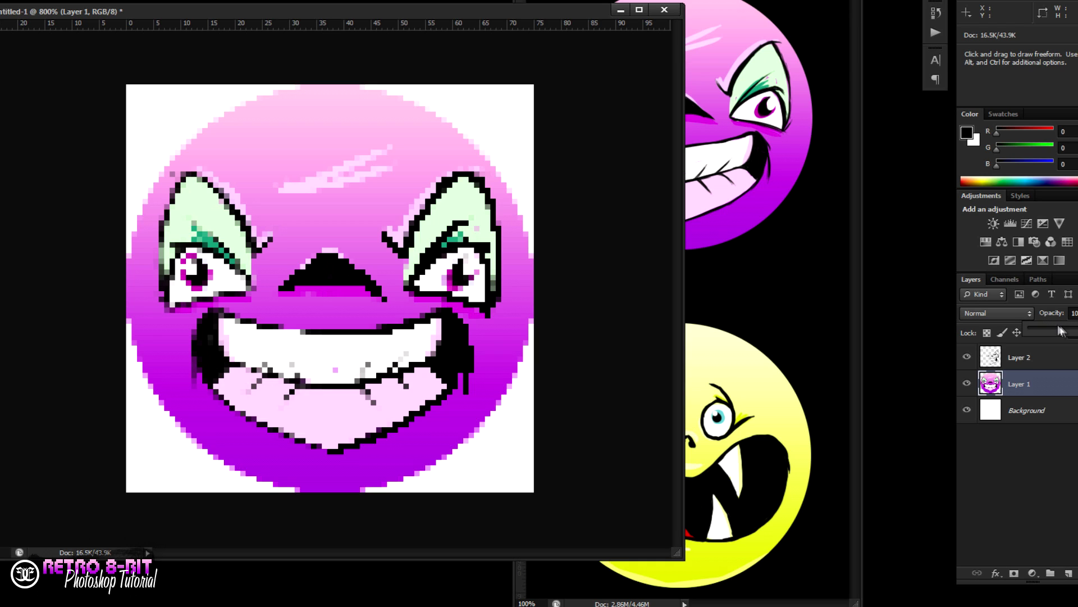
pyautogui.moveTo(1065, 333); pyautogui.dragTo(1061, 330)
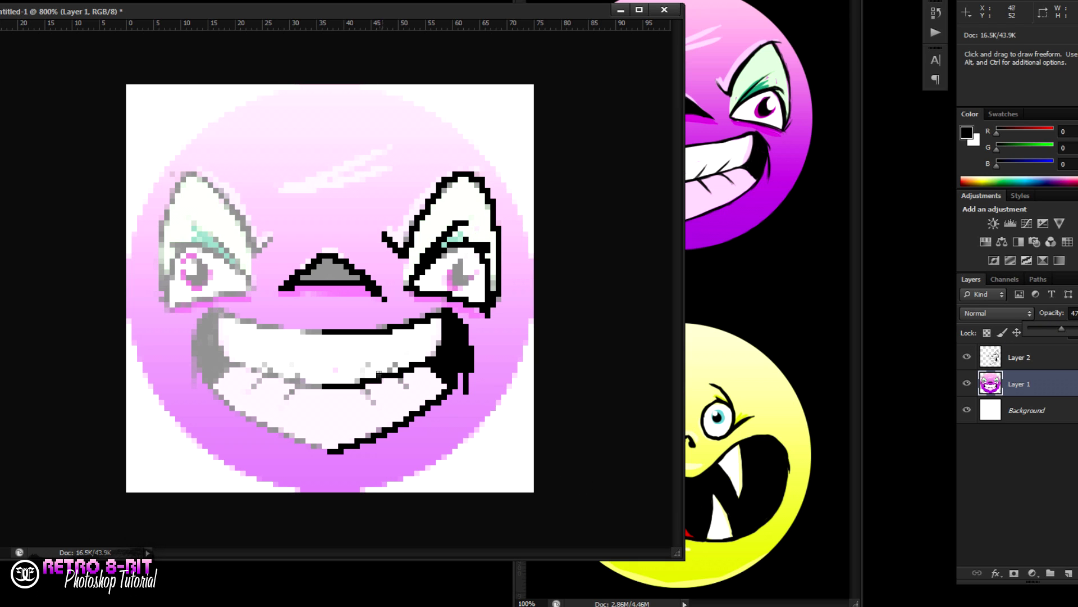
# Draw the tooth divisions and gum creases along the right half of the mouth's centre line in black on Layer 2.
pyautogui.click(1019, 357)
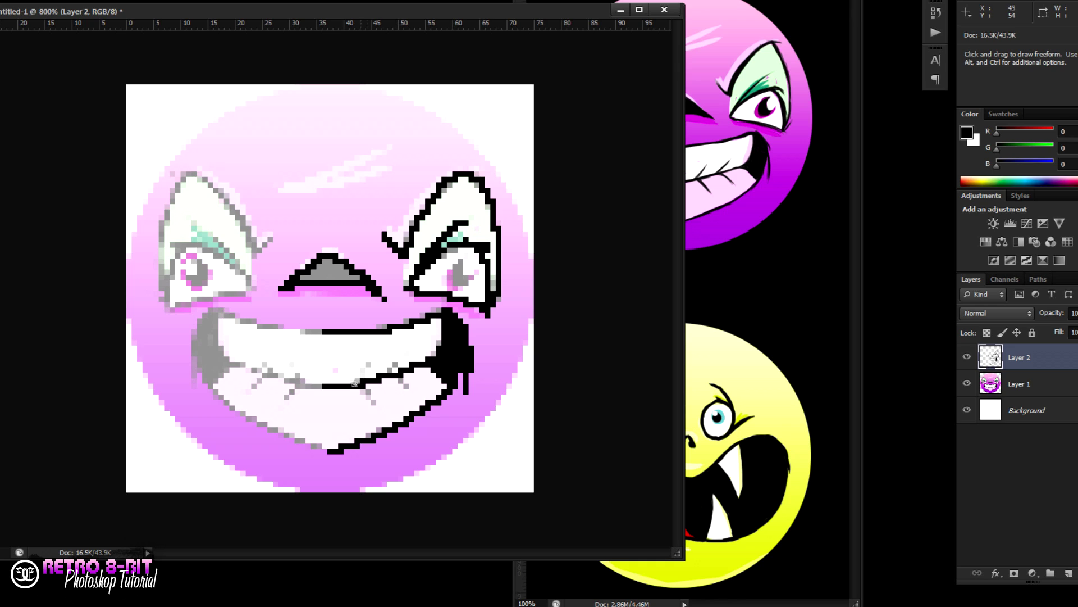
pyautogui.moveTo(355, 387)
pyautogui.mouseDown()
pyautogui.moveTo(370, 348)
pyautogui.moveTo(388, 376)
pyautogui.moveTo(414, 347)
pyautogui.mouseUp()
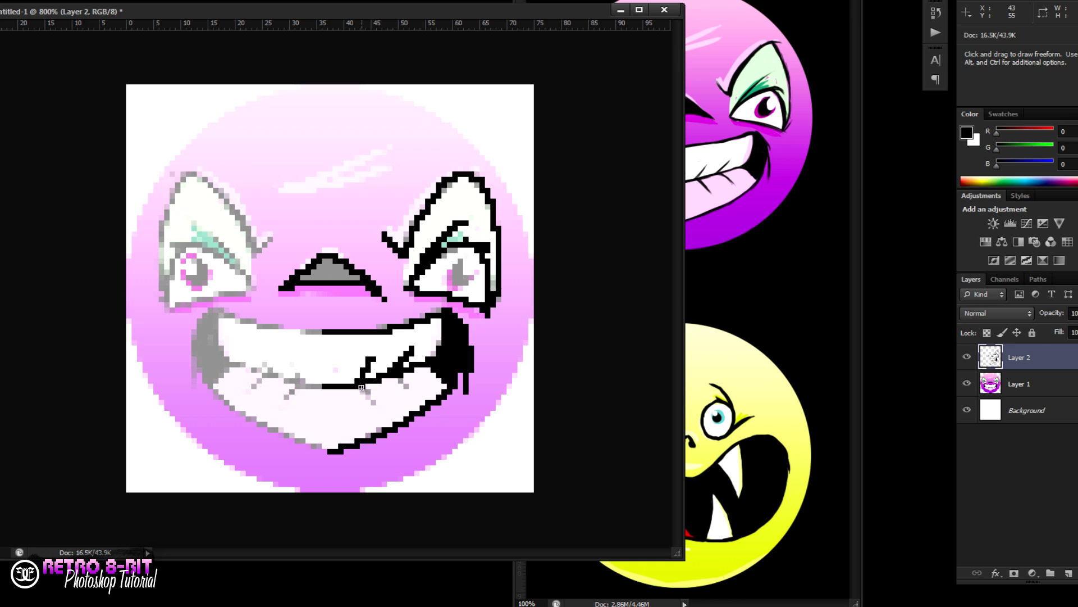
pyautogui.moveTo(370, 396)
pyautogui.mouseDown()
pyautogui.moveTo(380, 409)
pyautogui.moveTo(407, 393)
pyautogui.moveTo(413, 401)
pyautogui.mouseUp()
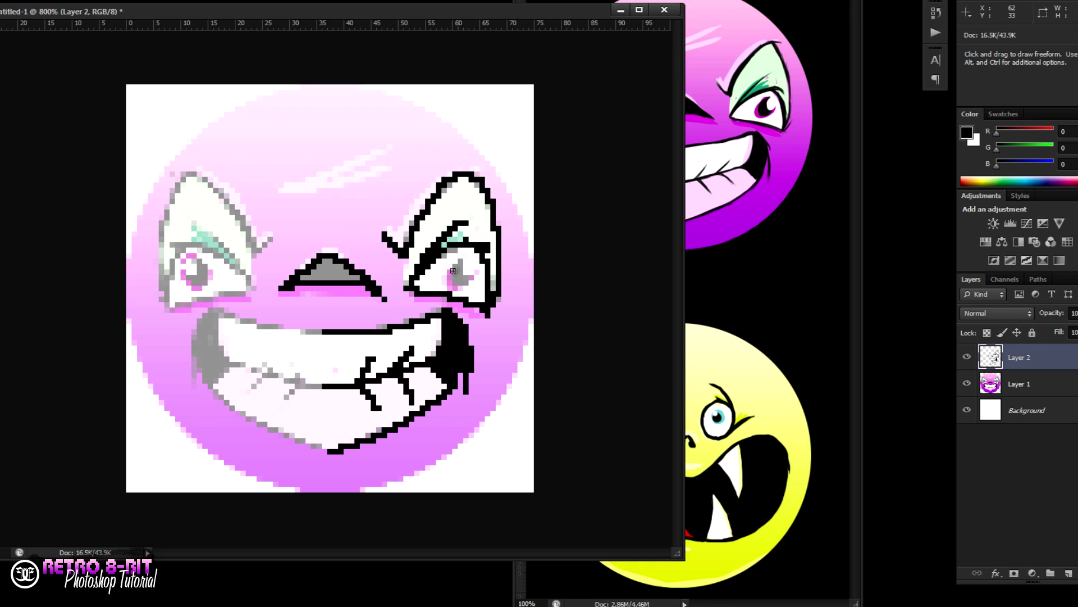
# Fill the right-hand eye's pupil and the inside of the nose with black on Layer 2.
pyautogui.moveTo(459, 266); pyautogui.dragTo(460, 284)
pyautogui.moveTo(470, 283); pyautogui.dragTo(471, 277)
pyautogui.moveTo(309, 279)
pyautogui.mouseDown()
pyautogui.moveTo(328, 264)
pyautogui.moveTo(350, 277)
pyautogui.mouseUp()
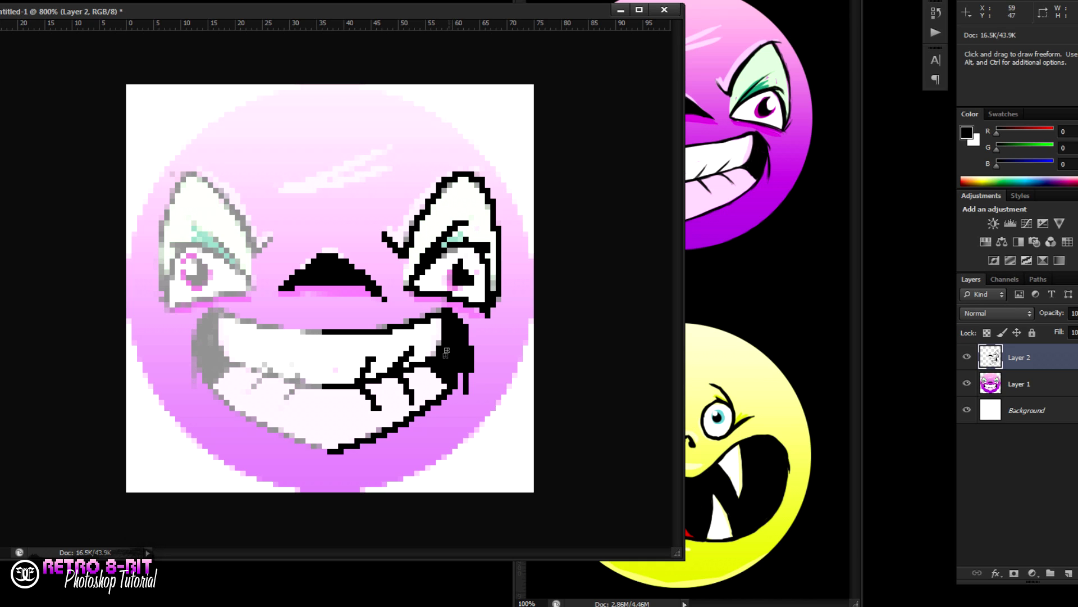
# Add a new empty layer between Layer 1 and Layer 2, and restore Layer 1's opacity to 100%.
pyautogui.click(1026, 385)
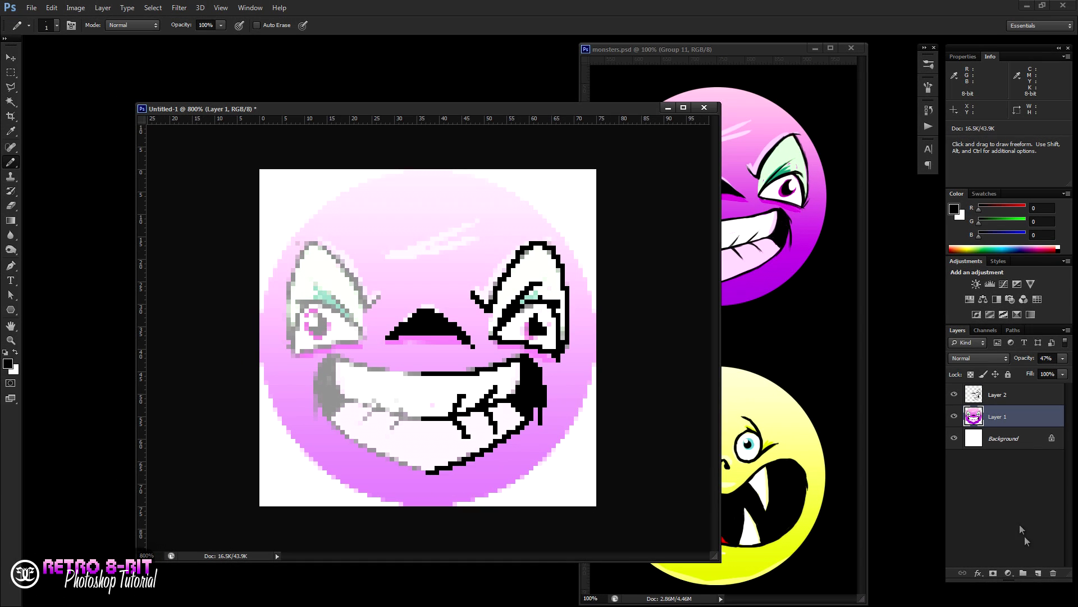
pyautogui.click(1038, 572)
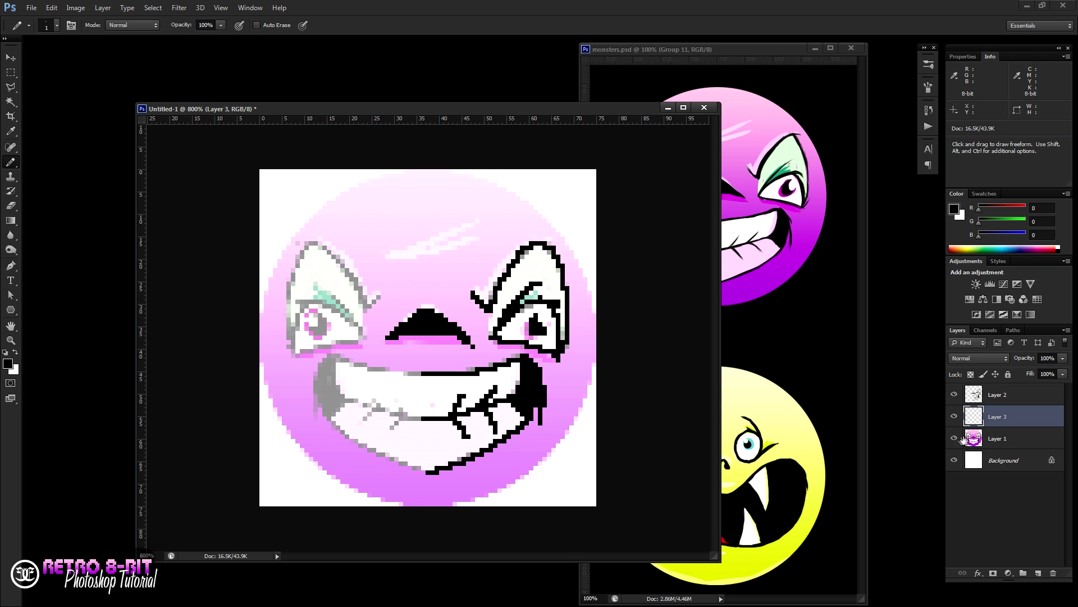
pyautogui.click(1000, 443)
pyautogui.click(1063, 359)
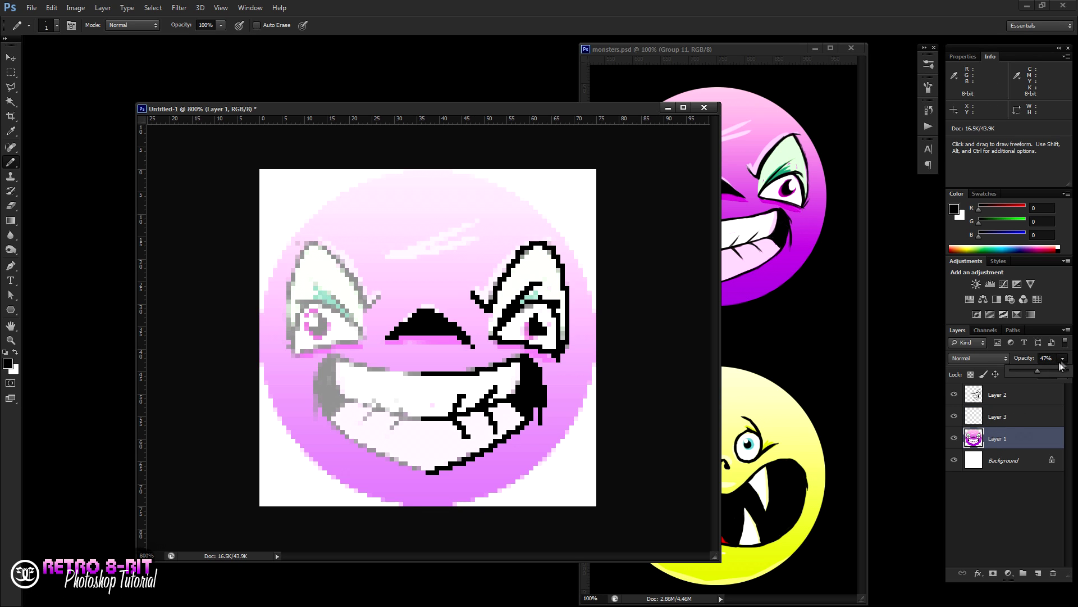
pyautogui.moveTo(1039, 376); pyautogui.dragTo(1070, 375)
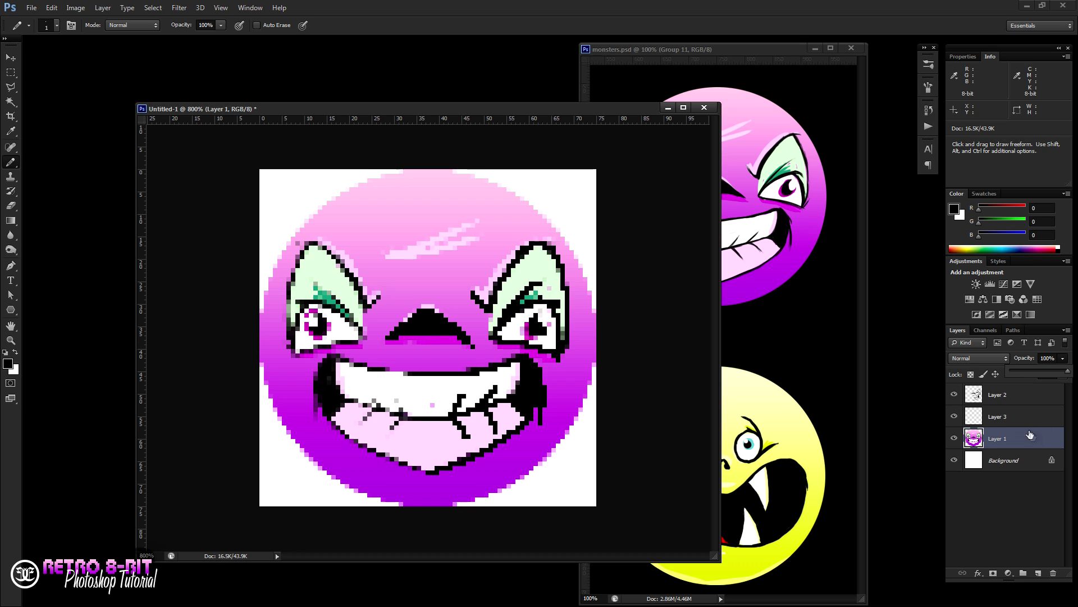
# With Layer 3 active, sample the face's mid-tone purple (R 216, G 103, B 220) as the foreground colour.
pyautogui.click(1019, 417)
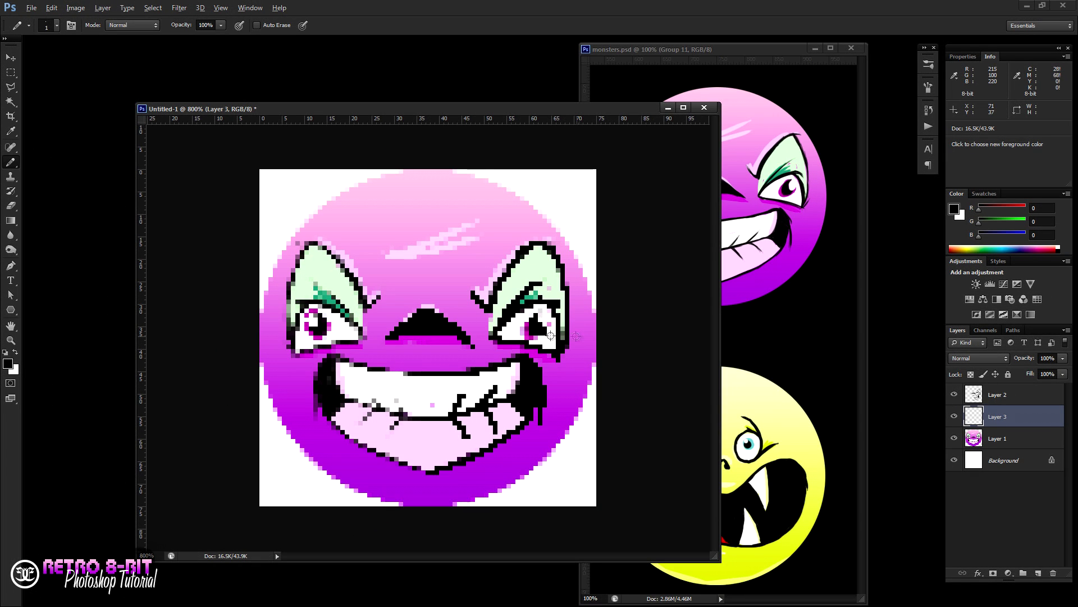
pyautogui.keyDown('alt'); pyautogui.click(479, 332); pyautogui.keyUp('alt')
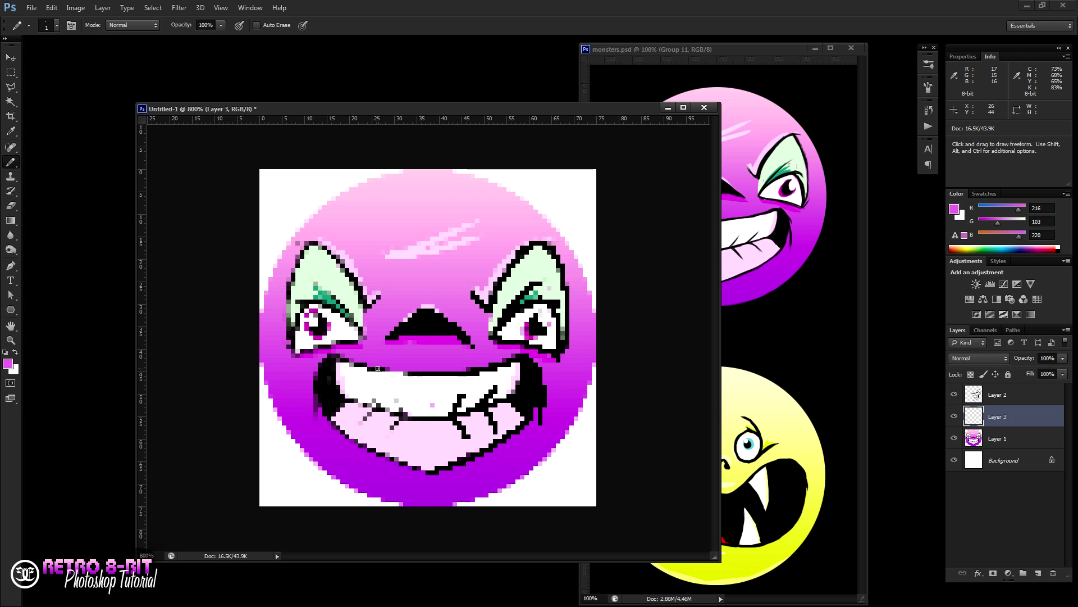
pyautogui.click(7, 363)
pyautogui.moveTo(245, 307); pyautogui.dragTo(705, 196)
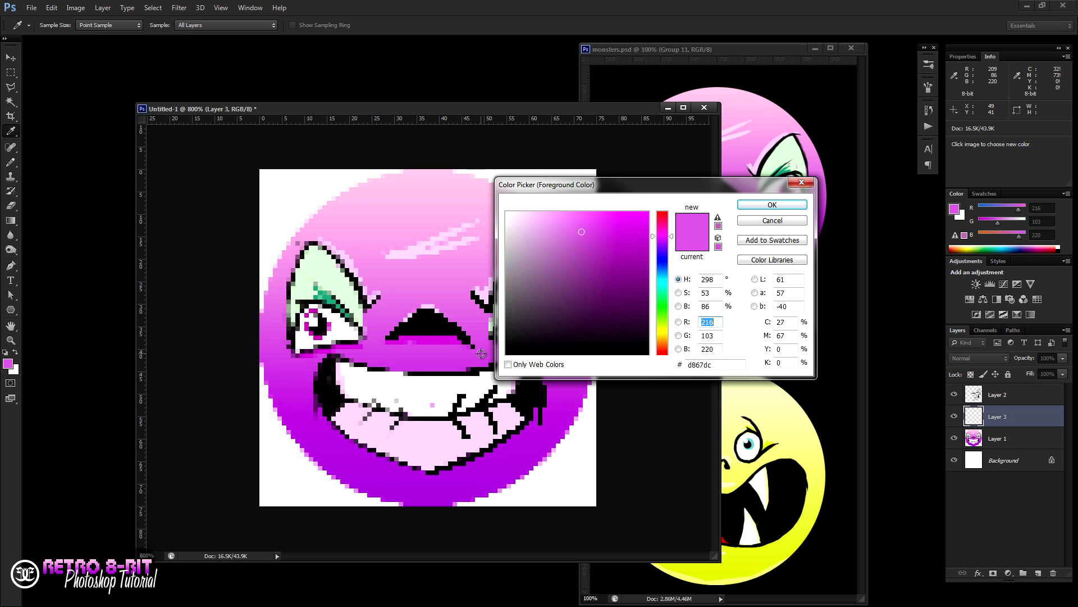
pyautogui.click(754, 204)
pyautogui.press('b')
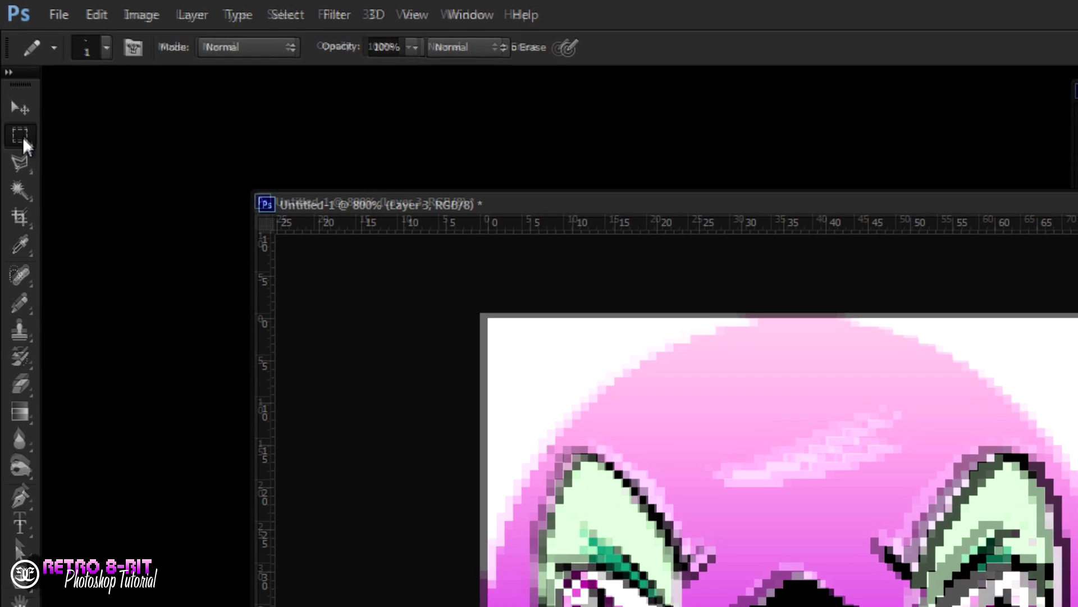
# Select the whole head as a 75 x 75 px circle with the Elliptical Marquee, using 0 px feather and no anti-aliasing.
pyautogui.click(22, 137)
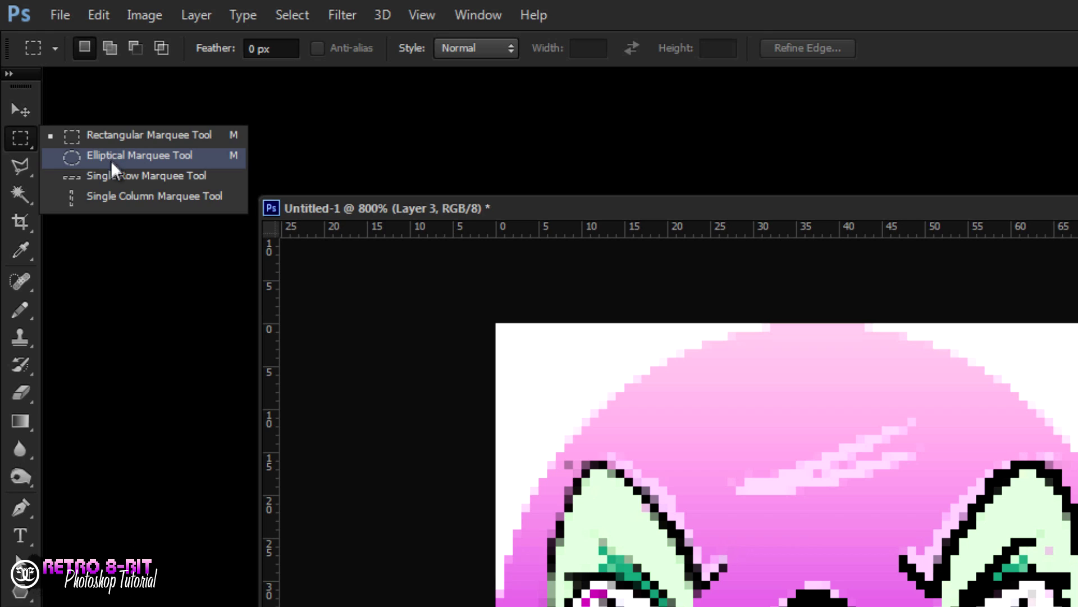
pyautogui.click(111, 157)
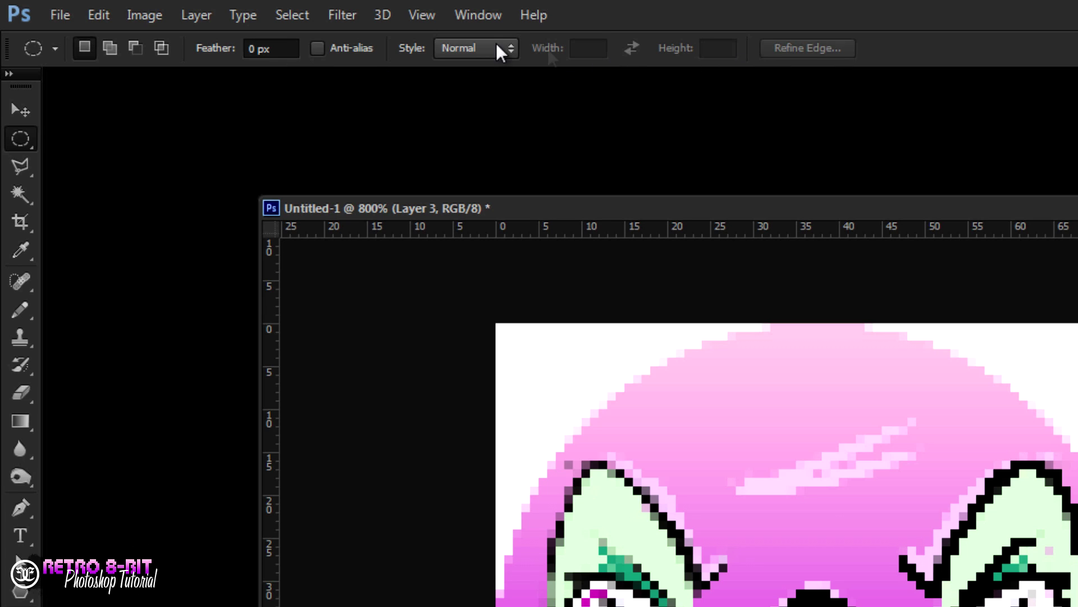
pyautogui.click(282, 52)
pyautogui.doubleClick(283, 52)
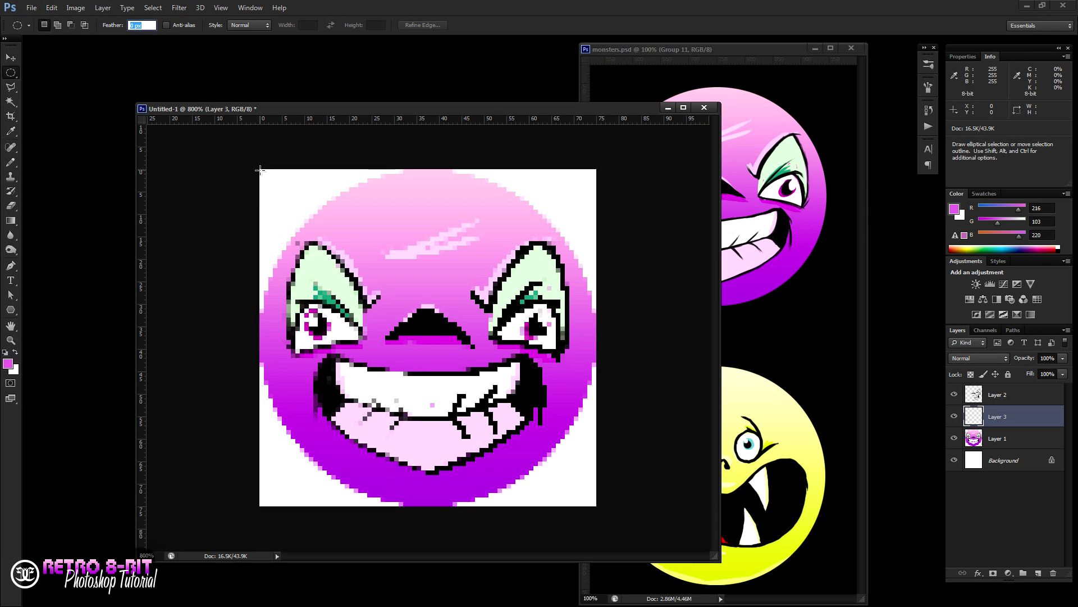
pyautogui.press('shift')
pyautogui.moveTo(260, 170); pyautogui.dragTo(593, 508)
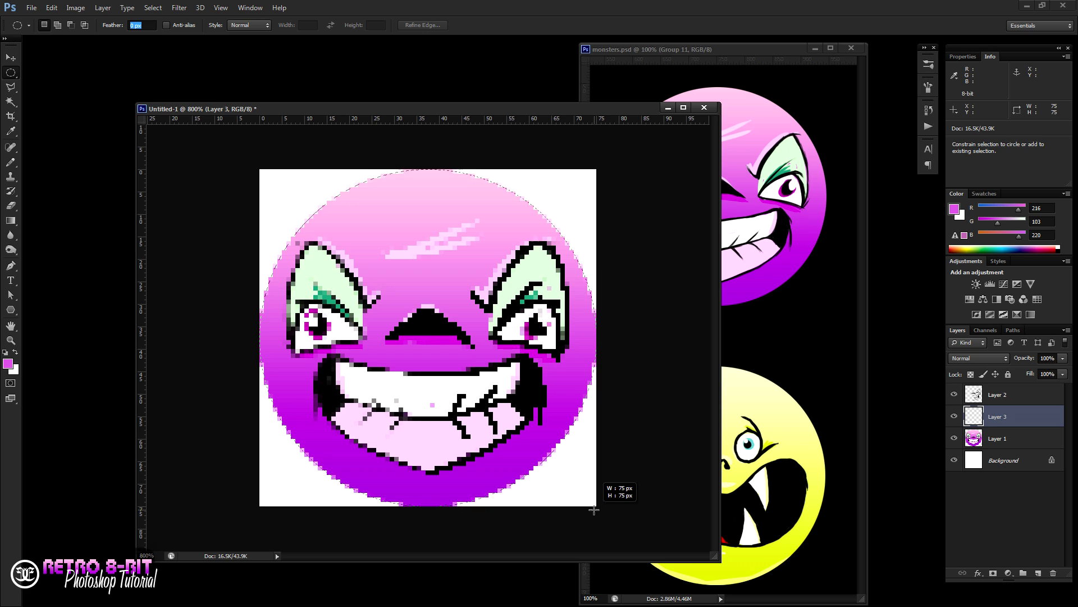
pyautogui.moveTo(593, 509); pyautogui.dragTo(594, 513)
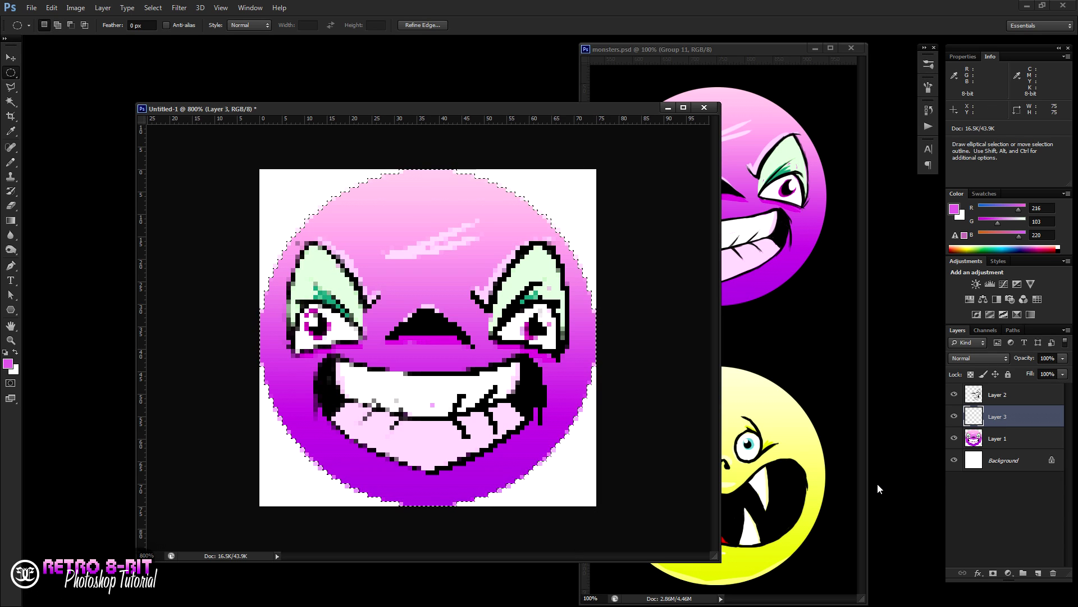
# Fill the circular selection on Layer 3 with the sampled mid-tone purple and keep that purple as the foreground colour.
pyautogui.click(10, 161)
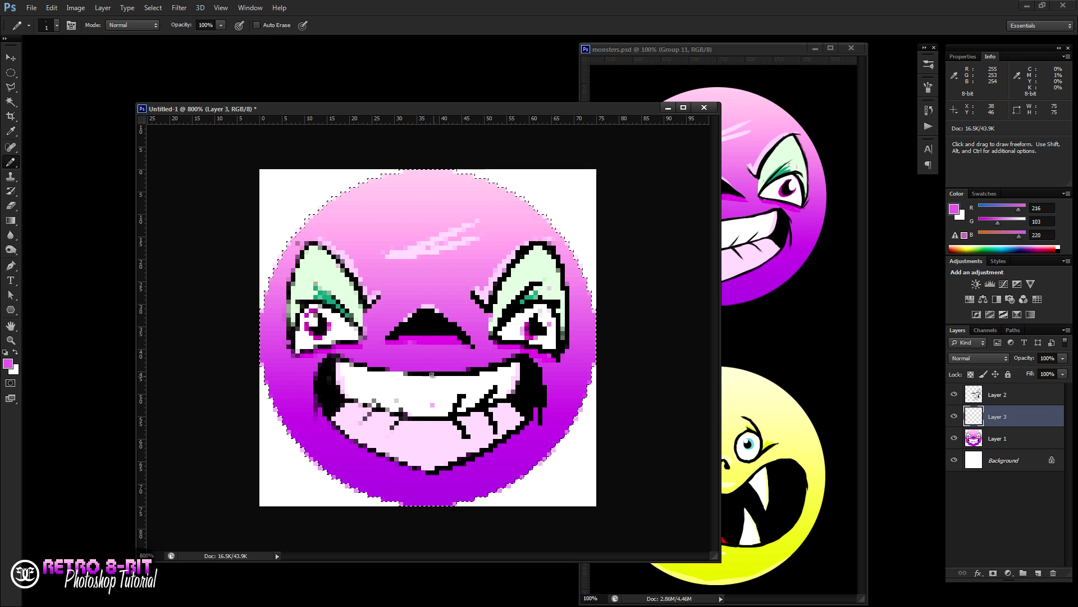
pyautogui.click(16, 352)
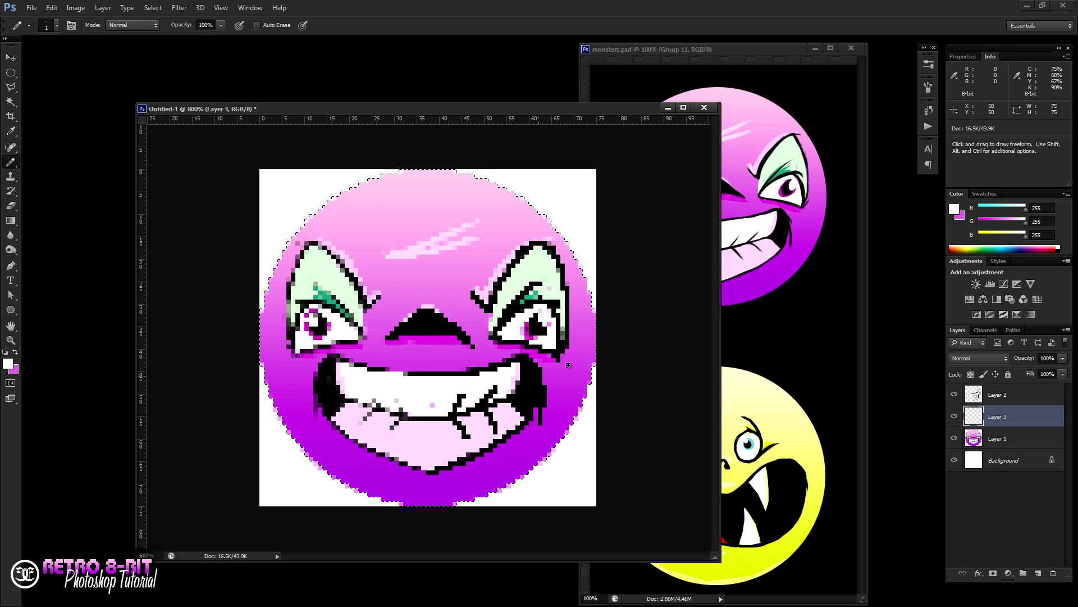
pyautogui.hotkey('ctrl', 'Delete')
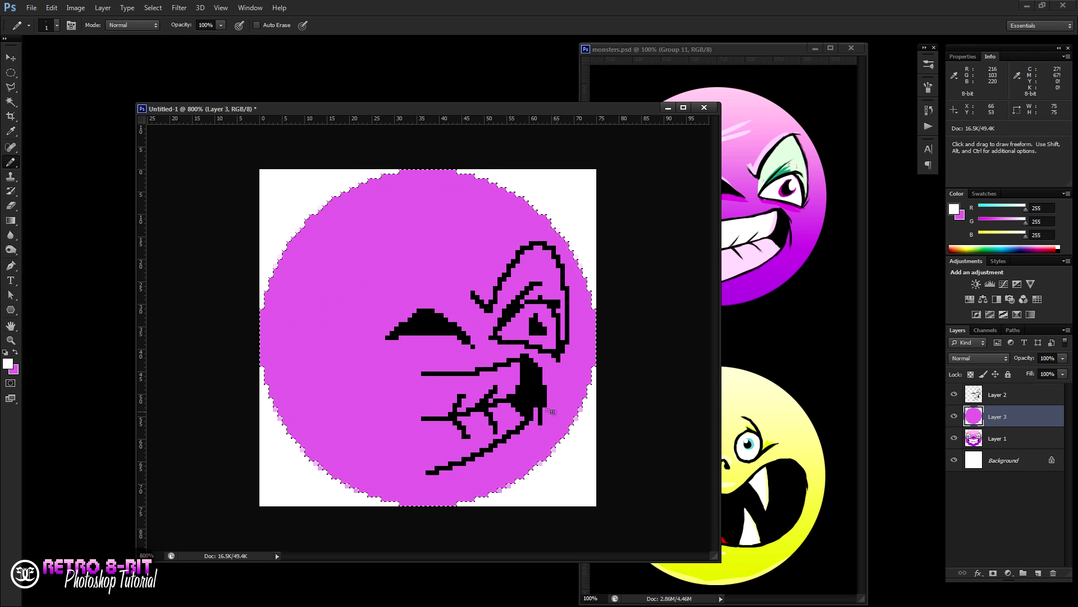
pyautogui.click(16, 352)
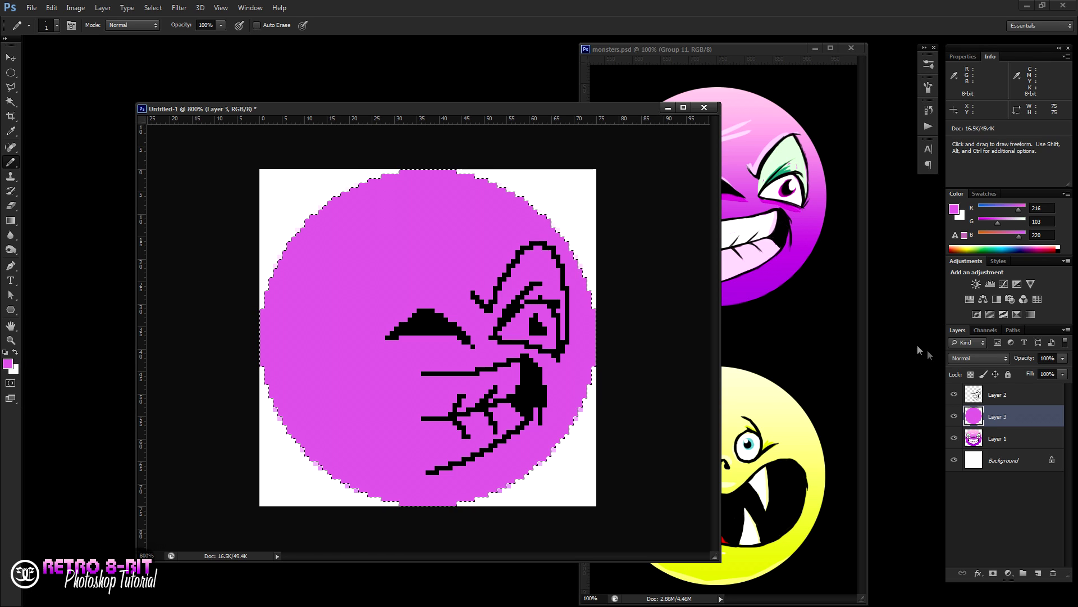
# Hide Layer 3 temporarily to sample the light pink (R 253, G 194, B 223) from the top of the face, and reactivate Layer 3.
pyautogui.click(954, 416)
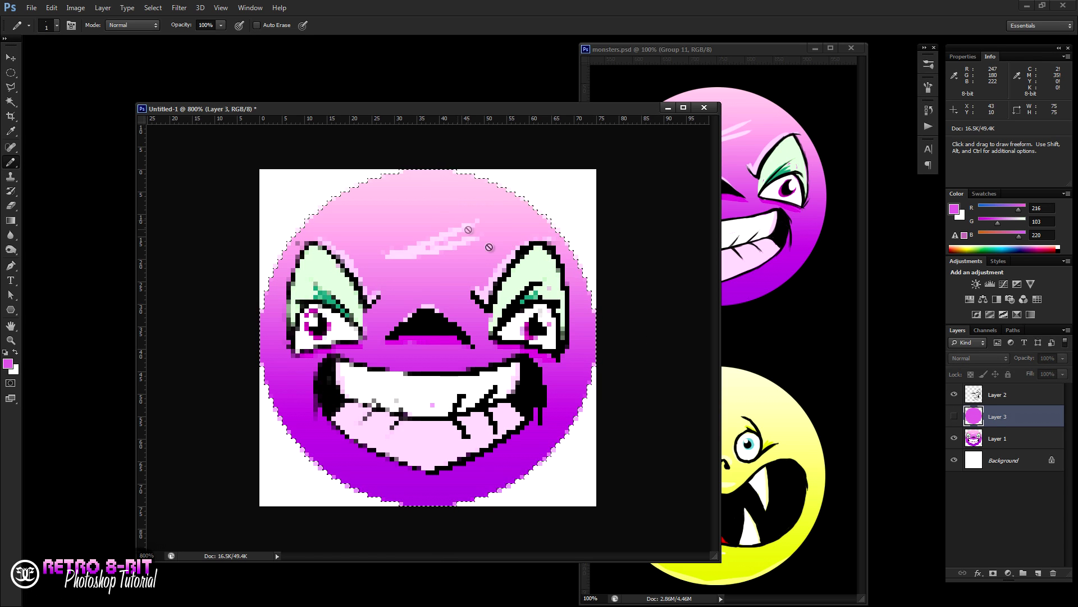
pyautogui.click(1009, 441)
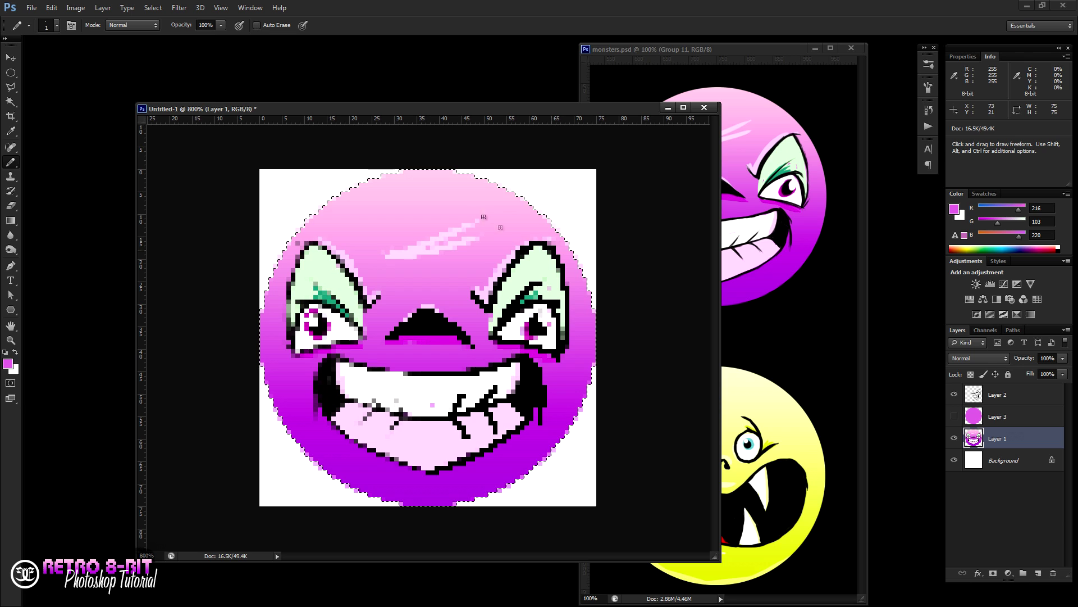
pyautogui.keyDown('alt'); pyautogui.click(433, 186); pyautogui.keyUp('alt')
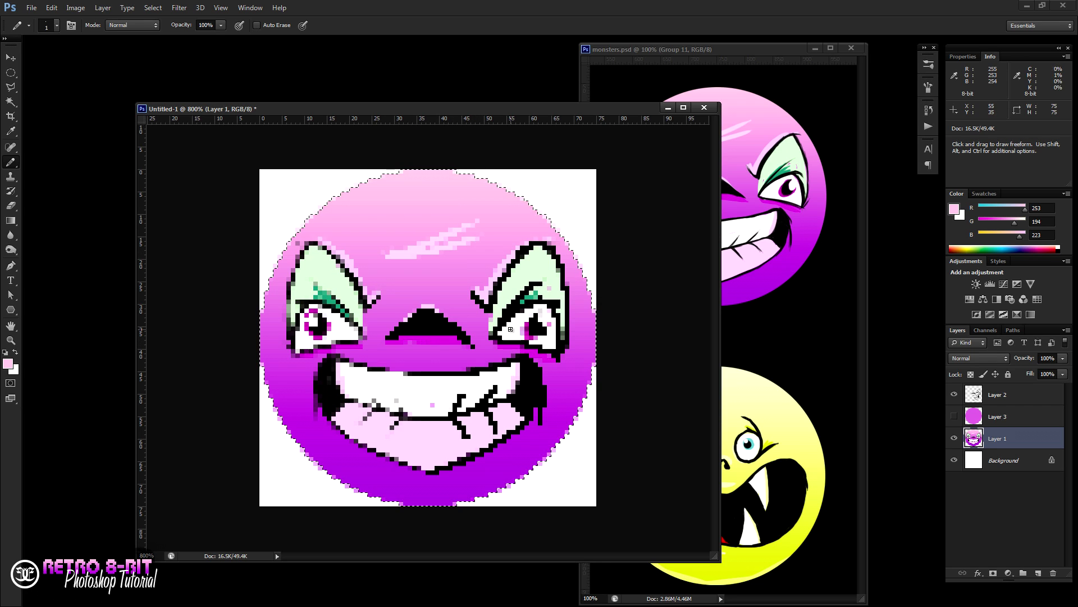
pyautogui.click(962, 416)
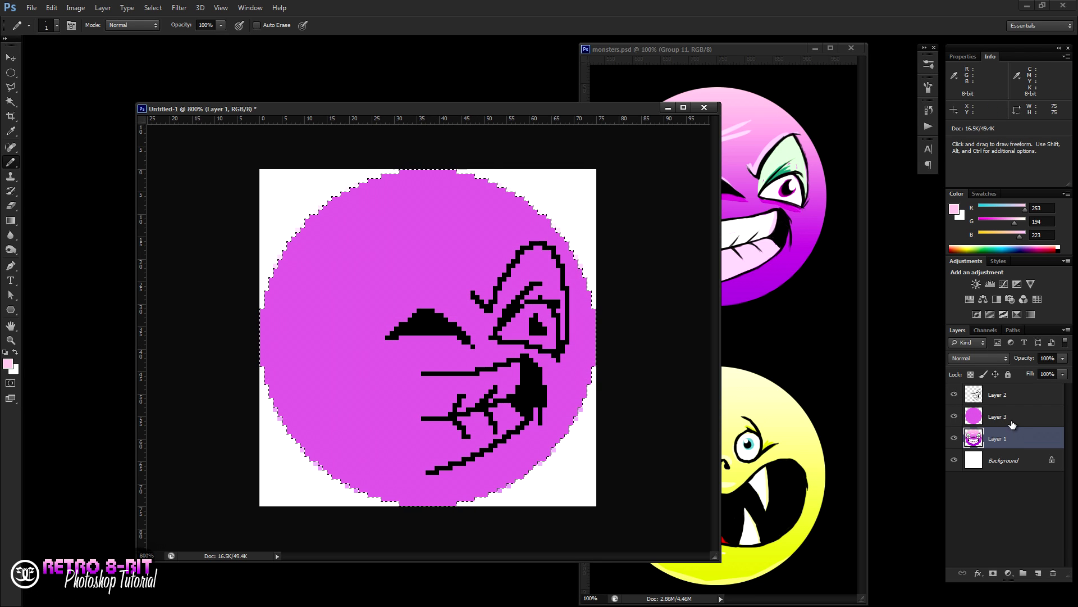
pyautogui.click(1011, 421)
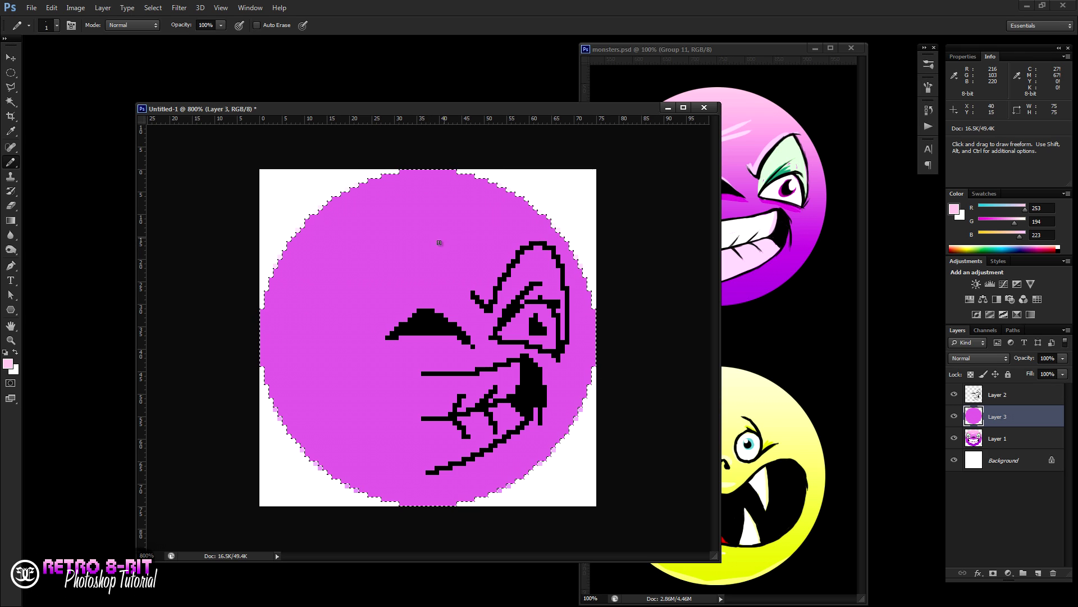
# Pencil a solid light pink highlight over the upper-right part of the head on Layer 3, and hide the layer to reveal the original shading.
pyautogui.moveTo(423, 246); pyautogui.dragTo(512, 216)
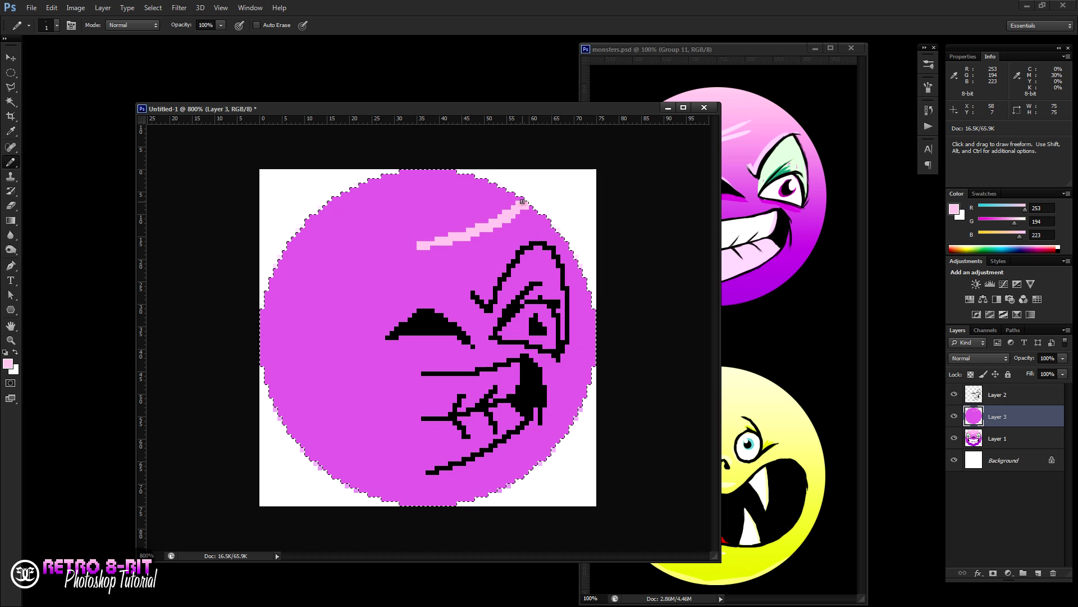
pyautogui.moveTo(489, 219); pyautogui.dragTo(415, 243)
pyautogui.moveTo(503, 203)
pyautogui.mouseDown()
pyautogui.moveTo(429, 237)
pyautogui.moveTo(520, 194)
pyautogui.moveTo(414, 235)
pyautogui.moveTo(496, 195)
pyautogui.mouseUp()
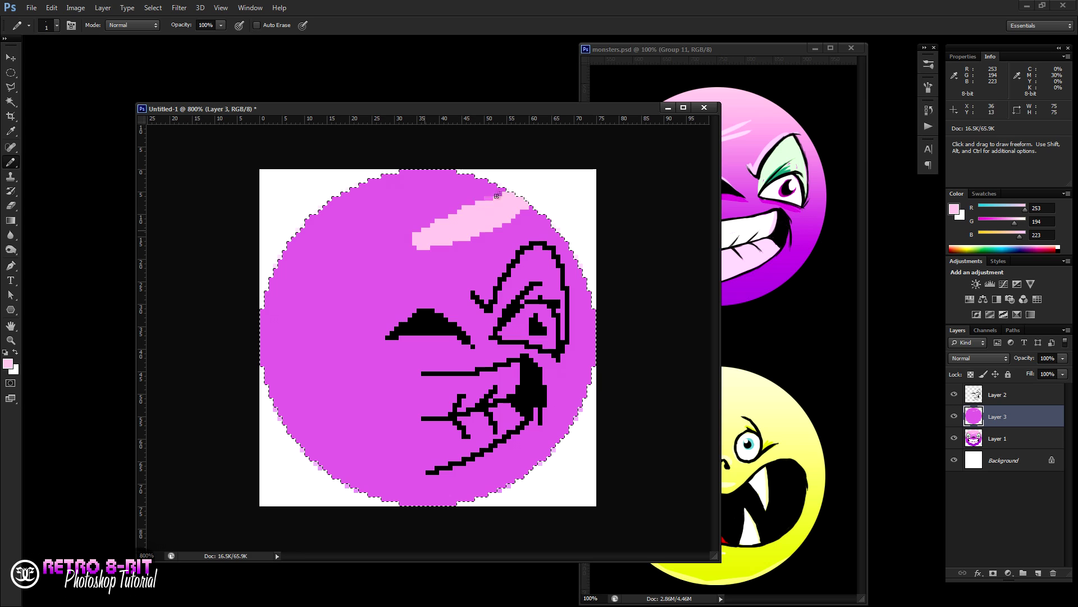
pyautogui.moveTo(491, 185)
pyautogui.mouseDown()
pyautogui.moveTo(415, 218)
pyautogui.moveTo(480, 180)
pyautogui.mouseUp()
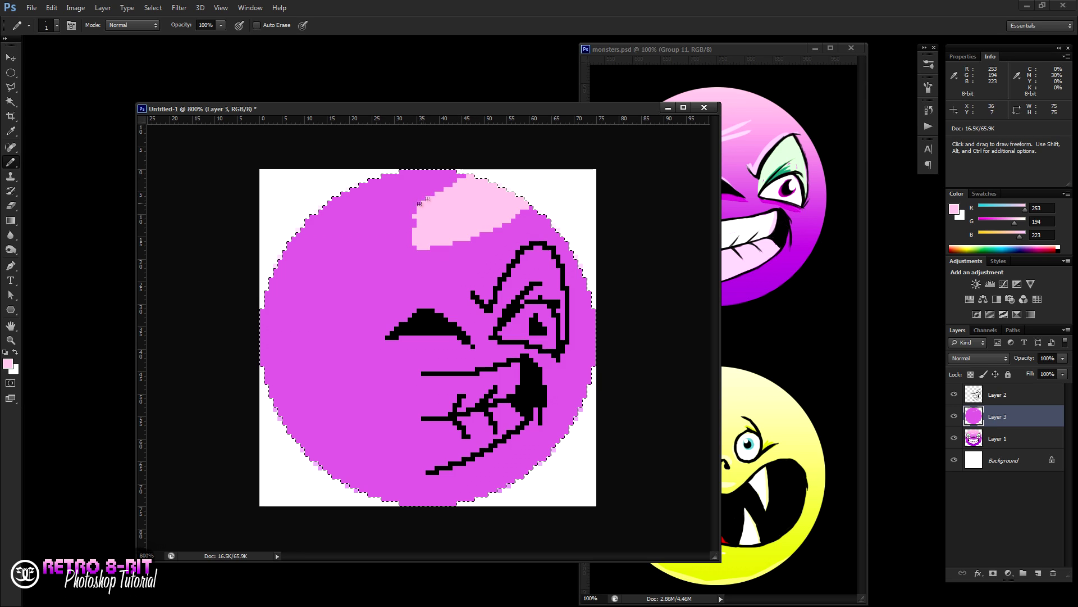
pyautogui.moveTo(442, 175); pyautogui.dragTo(419, 177)
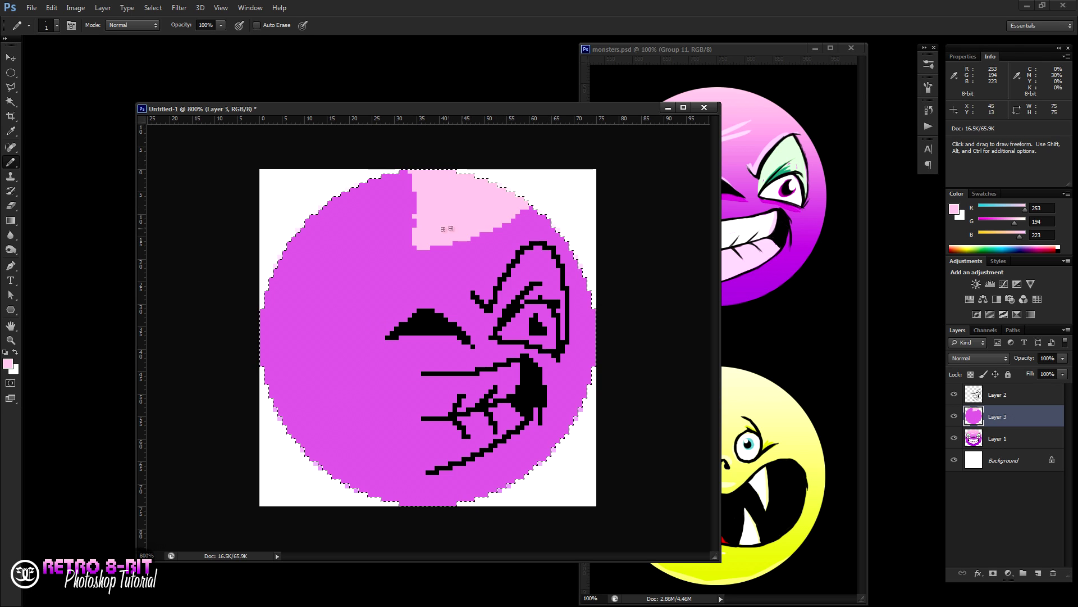
pyautogui.moveTo(470, 241); pyautogui.dragTo(556, 192)
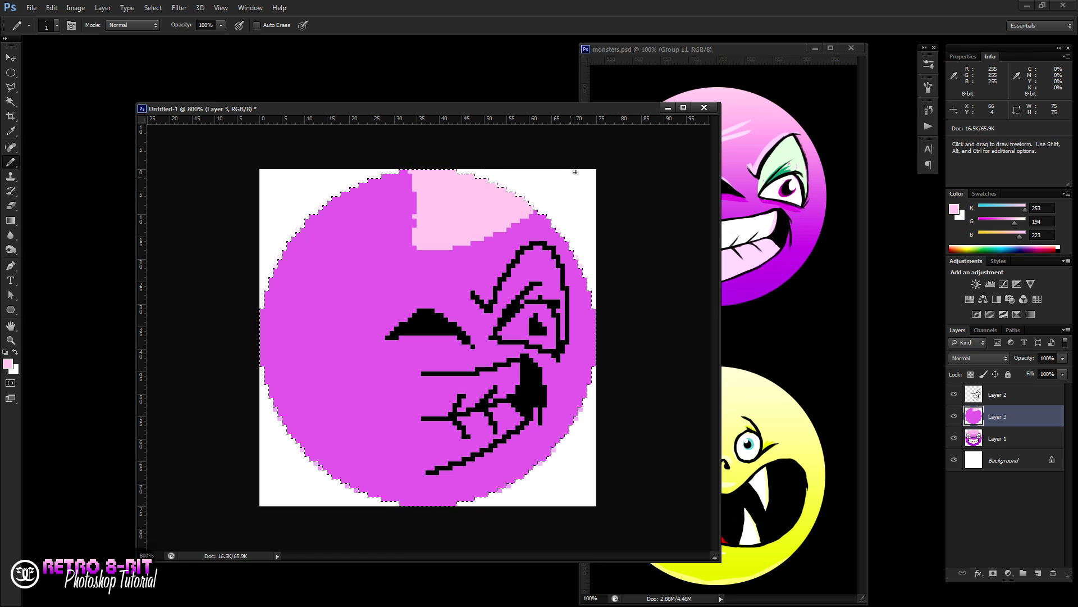
pyautogui.click(953, 417)
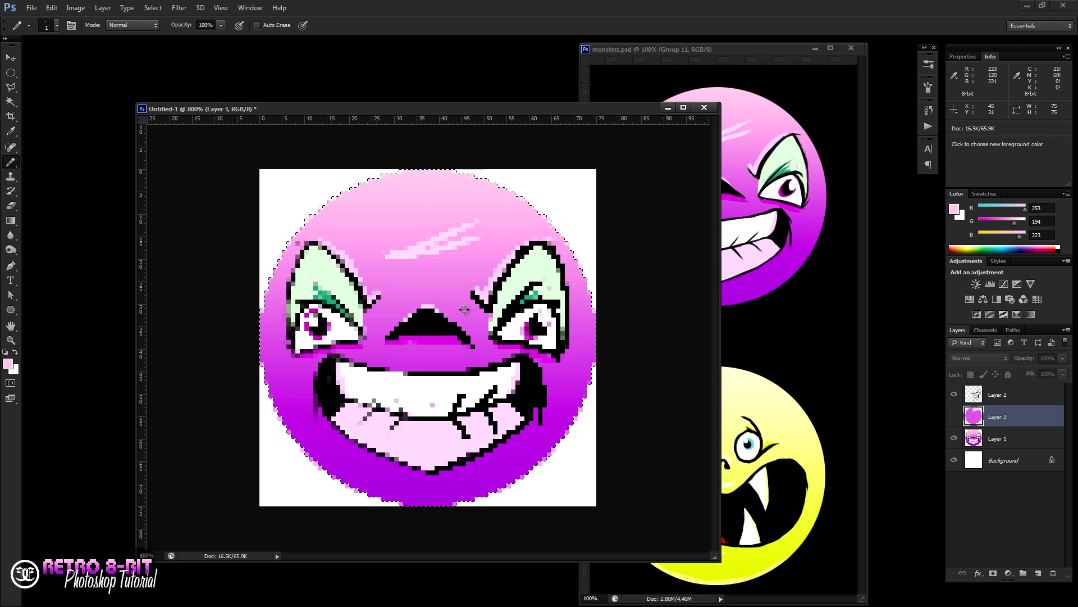
# Set the foreground colour to the mid pink (R 225, G 126, B 221) sampled from the original shading above the nose.
pyautogui.keyDown('alt'); pyautogui.click(464, 311); pyautogui.keyUp('alt')
pyautogui.click(954, 416)
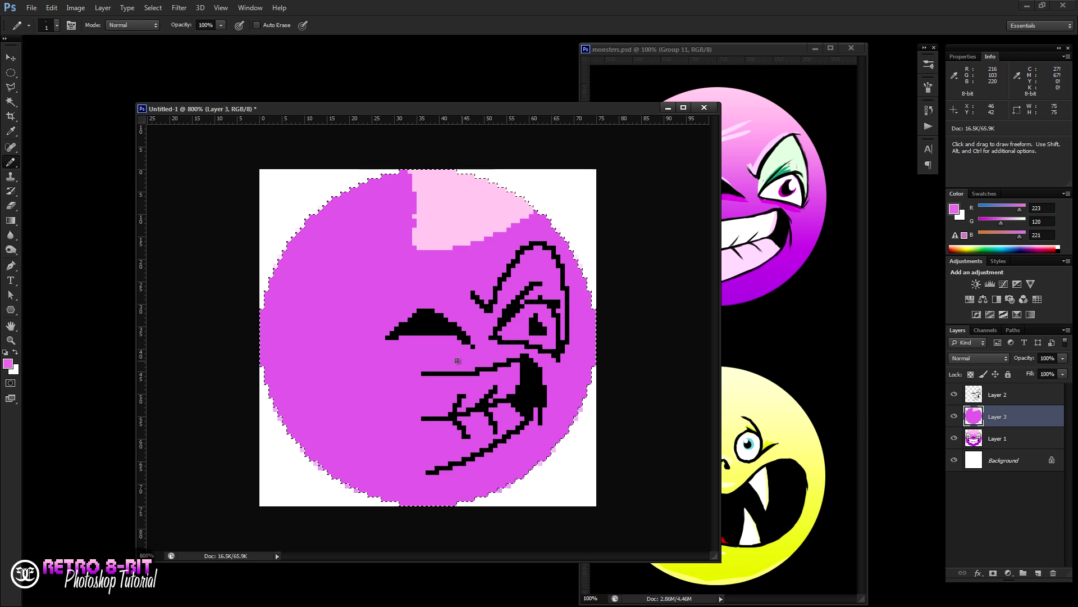
pyautogui.click(953, 416)
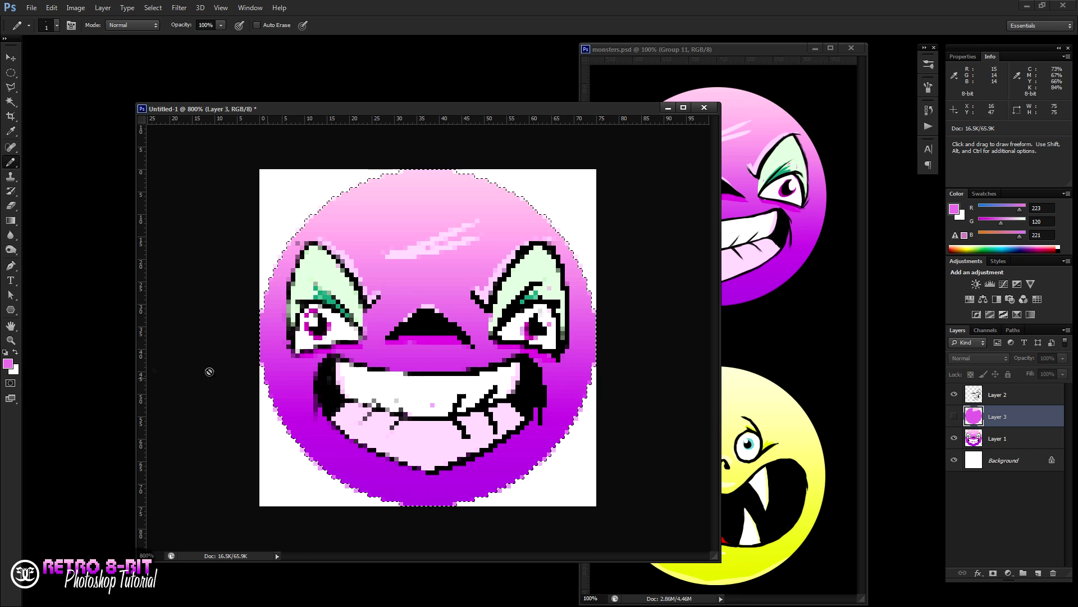
pyautogui.press('i')
pyautogui.click(8, 363)
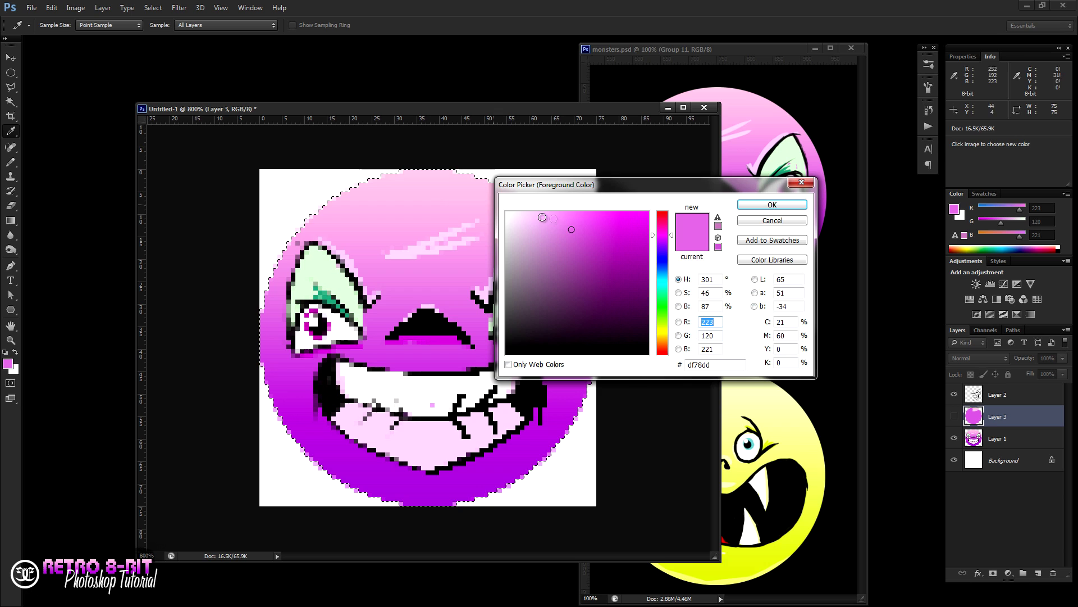
pyautogui.click(445, 186)
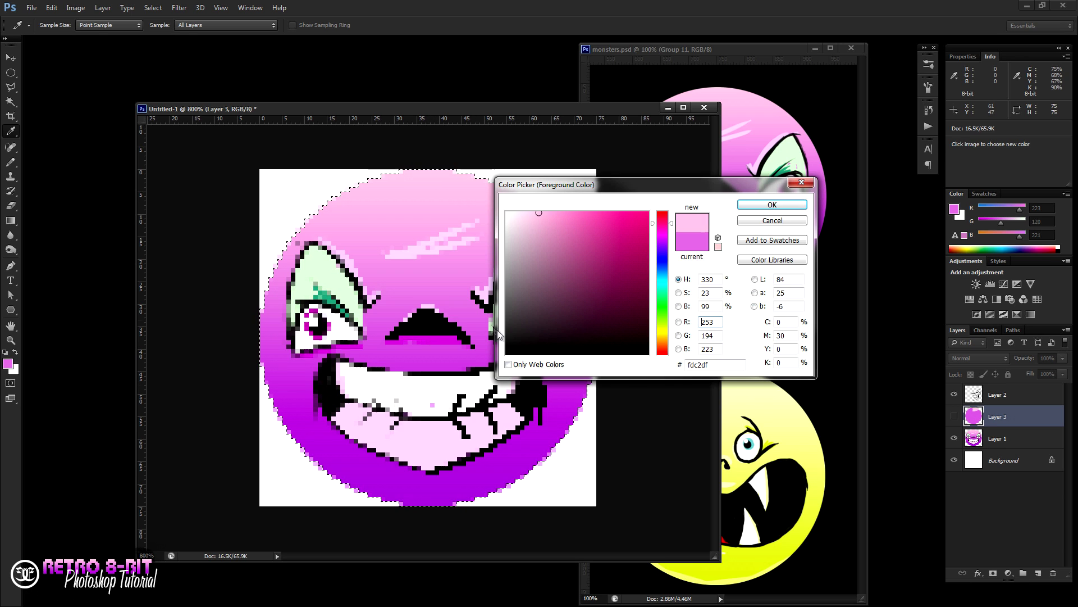
pyautogui.click(458, 301)
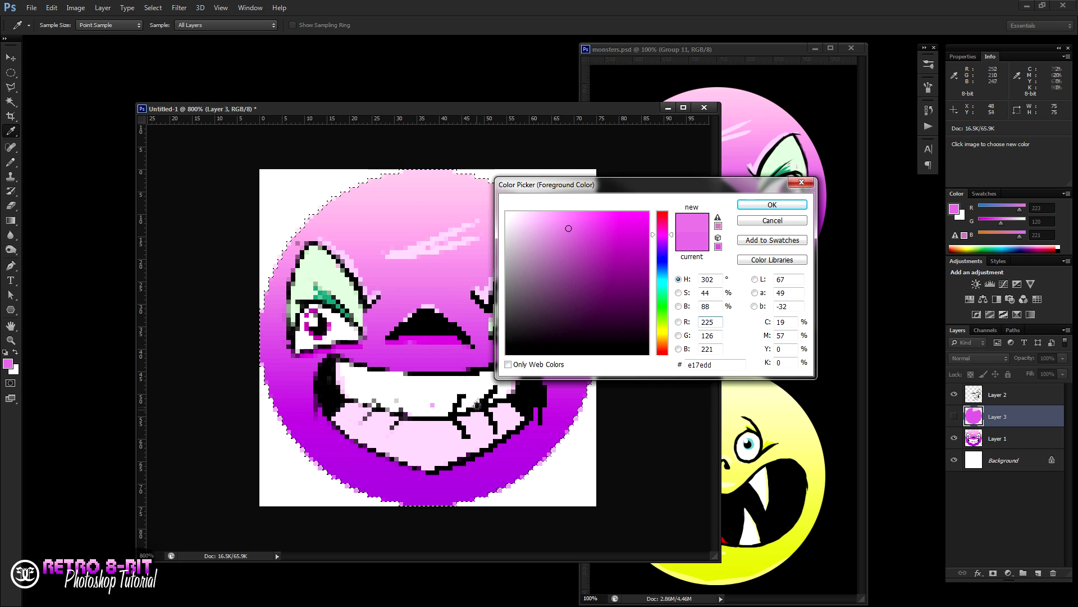
pyautogui.click(772, 205)
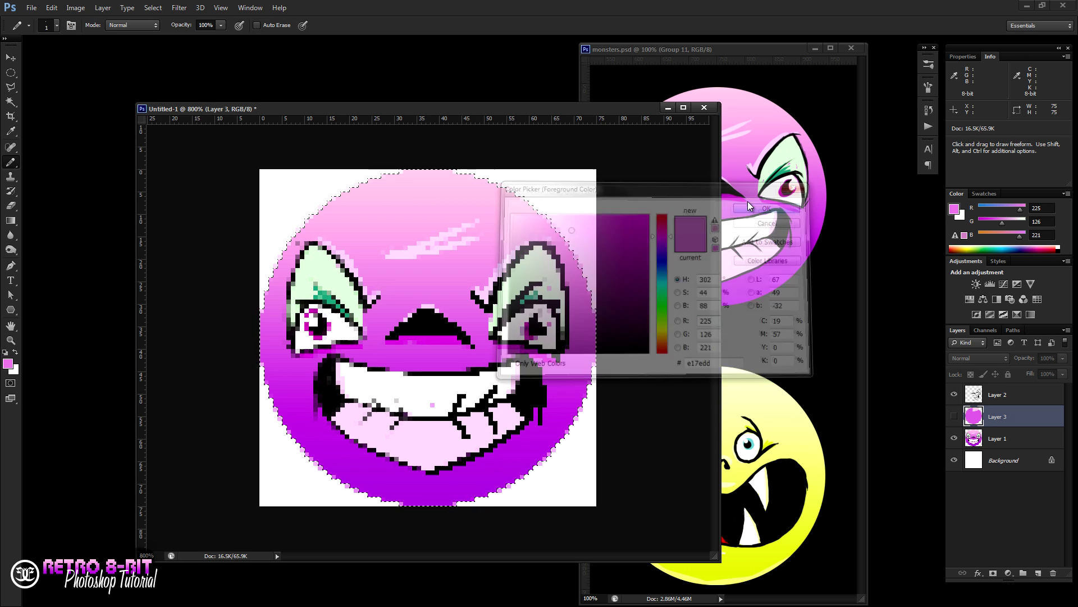
# Show Layer 3 and pencil a mid-pink band over the right half of the face, from the light pink highlight down to just below the nose.
pyautogui.click(954, 416)
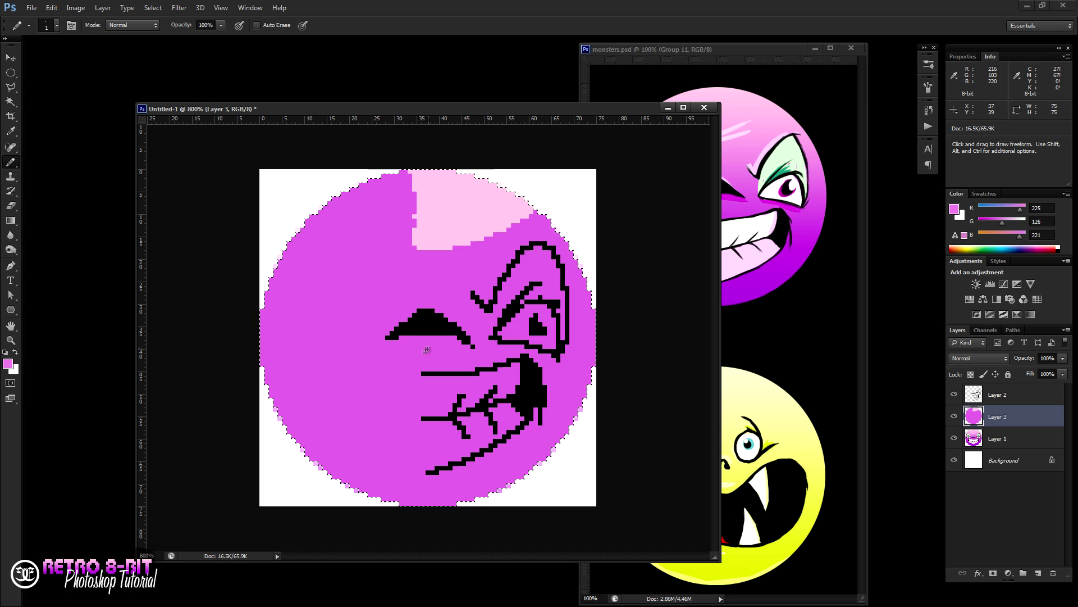
pyautogui.moveTo(419, 355)
pyautogui.mouseDown()
pyautogui.moveTo(529, 312)
pyautogui.moveTo(571, 281)
pyautogui.moveTo(570, 256)
pyautogui.moveTo(534, 278)
pyautogui.moveTo(525, 264)
pyautogui.moveTo(542, 250)
pyautogui.moveTo(538, 235)
pyautogui.moveTo(506, 253)
pyautogui.moveTo(531, 233)
pyautogui.moveTo(509, 234)
pyautogui.moveTo(532, 211)
pyautogui.mouseUp()
pyautogui.moveTo(417, 259)
pyautogui.mouseDown()
pyautogui.moveTo(472, 249)
pyautogui.moveTo(445, 253)
pyautogui.moveTo(413, 279)
pyautogui.moveTo(427, 255)
pyautogui.moveTo(427, 267)
pyautogui.moveTo(457, 263)
pyautogui.moveTo(427, 280)
pyautogui.moveTo(452, 257)
pyautogui.moveTo(443, 272)
pyautogui.moveTo(511, 240)
pyautogui.moveTo(423, 300)
pyautogui.moveTo(418, 319)
pyautogui.moveTo(451, 311)
pyautogui.moveTo(444, 347)
pyautogui.mouseUp()
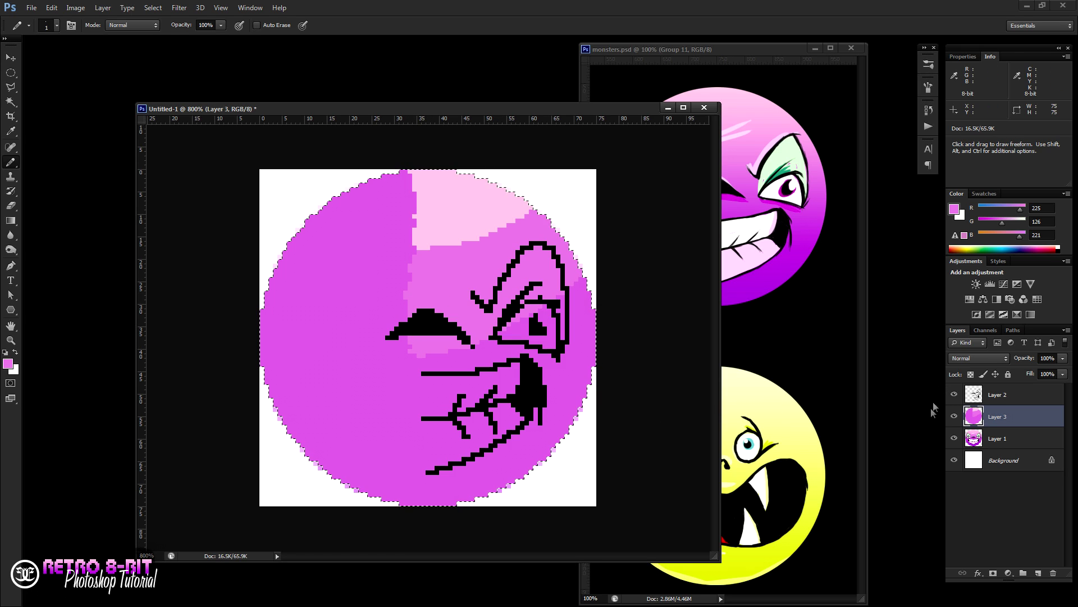
# Hide Layer 3 and set the foreground colour to the deep purple (R 184, G 24, B 219) of the original's lower-right shading.
pyautogui.click(954, 418)
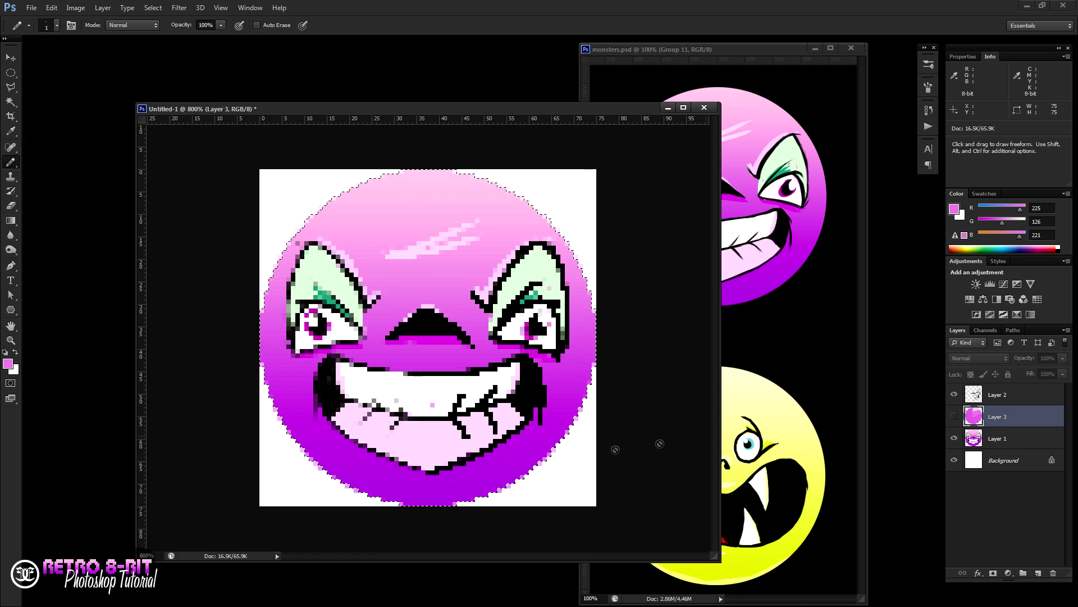
pyautogui.keyDown('alt'); pyautogui.click(522, 454); pyautogui.keyUp('alt')
pyautogui.click(7, 364)
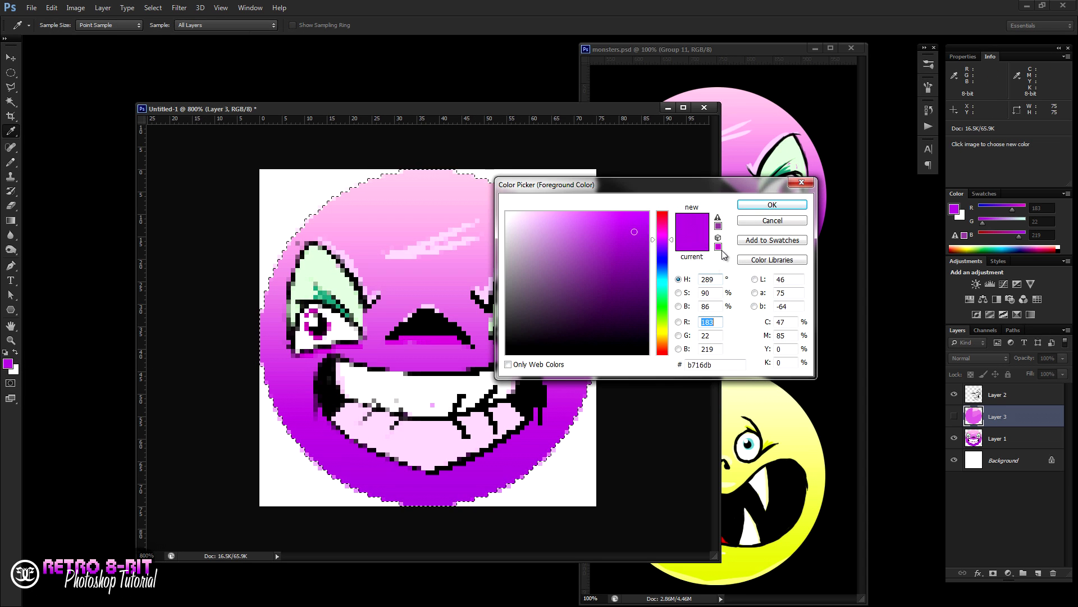
pyautogui.click(633, 231)
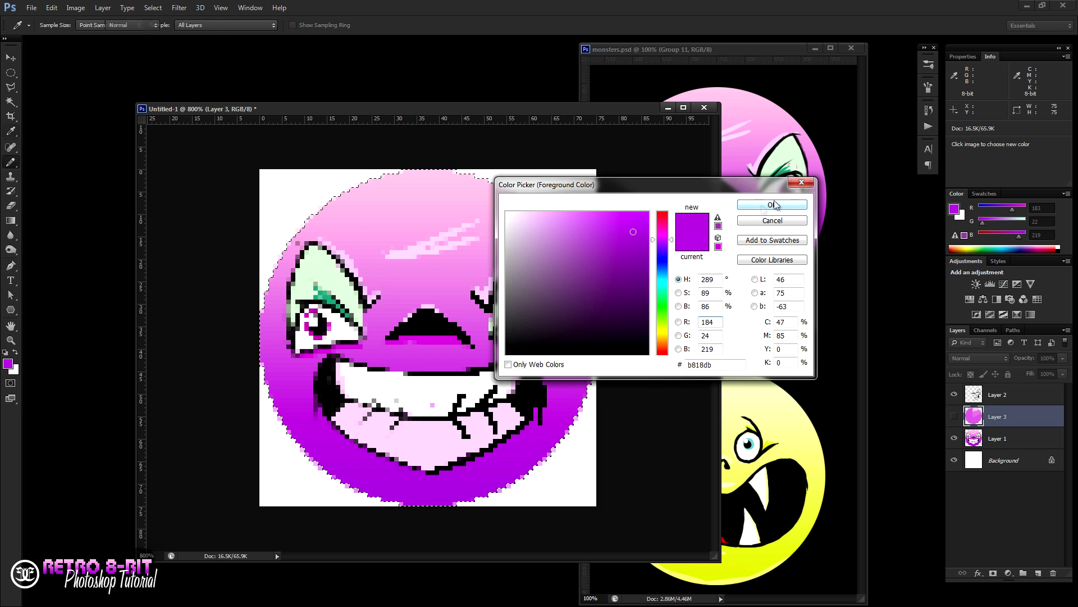
pyautogui.click(762, 204)
# Show Layer 3 and pencil a solid deep purple shadow over the lower-right part of the head, filling the leftover gaps.
pyautogui.click(954, 418)
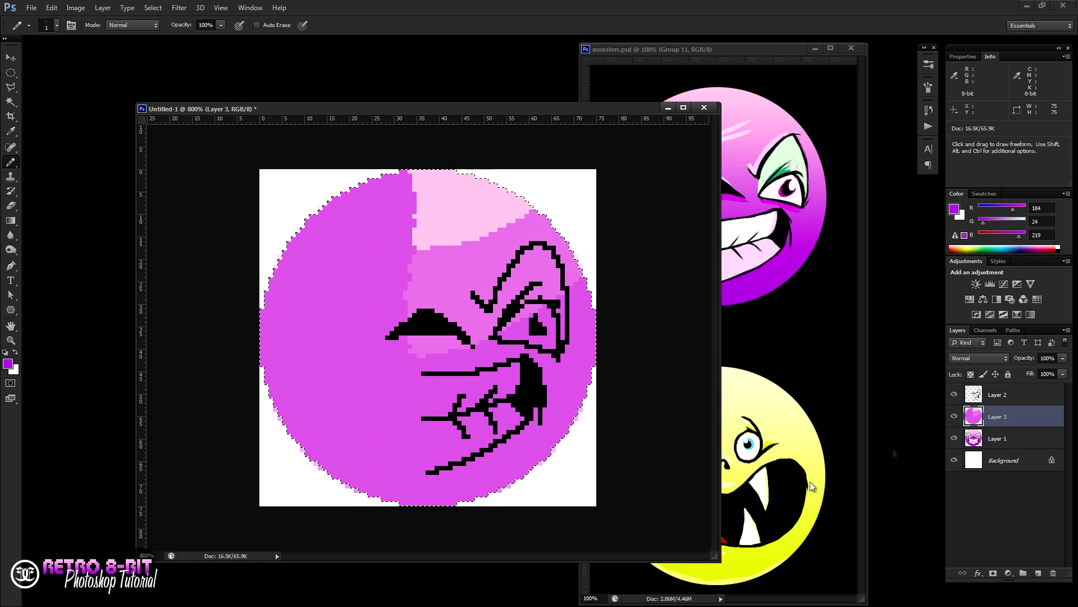
pyautogui.click(419, 436)
pyautogui.moveTo(430, 437); pyautogui.dragTo(508, 406)
pyautogui.moveTo(596, 355)
pyautogui.mouseDown()
pyautogui.moveTo(597, 370)
pyautogui.moveTo(555, 424)
pyautogui.moveTo(546, 464)
pyautogui.moveTo(535, 466)
pyautogui.moveTo(577, 396)
pyautogui.moveTo(560, 392)
pyautogui.moveTo(565, 383)
pyautogui.moveTo(428, 439)
pyautogui.moveTo(535, 406)
pyautogui.moveTo(456, 435)
pyautogui.moveTo(523, 417)
pyautogui.moveTo(429, 461)
pyautogui.moveTo(447, 449)
pyautogui.moveTo(519, 425)
pyautogui.moveTo(437, 460)
pyautogui.moveTo(426, 494)
pyautogui.moveTo(481, 449)
pyautogui.moveTo(422, 500)
pyautogui.moveTo(444, 473)
pyautogui.moveTo(413, 489)
pyautogui.moveTo(437, 467)
pyautogui.moveTo(431, 495)
pyautogui.moveTo(486, 462)
pyautogui.moveTo(494, 464)
pyautogui.moveTo(442, 511)
pyautogui.moveTo(486, 482)
pyautogui.moveTo(468, 503)
pyautogui.moveTo(499, 490)
pyautogui.moveTo(553, 432)
pyautogui.moveTo(492, 477)
pyautogui.moveTo(534, 425)
pyautogui.mouseUp()
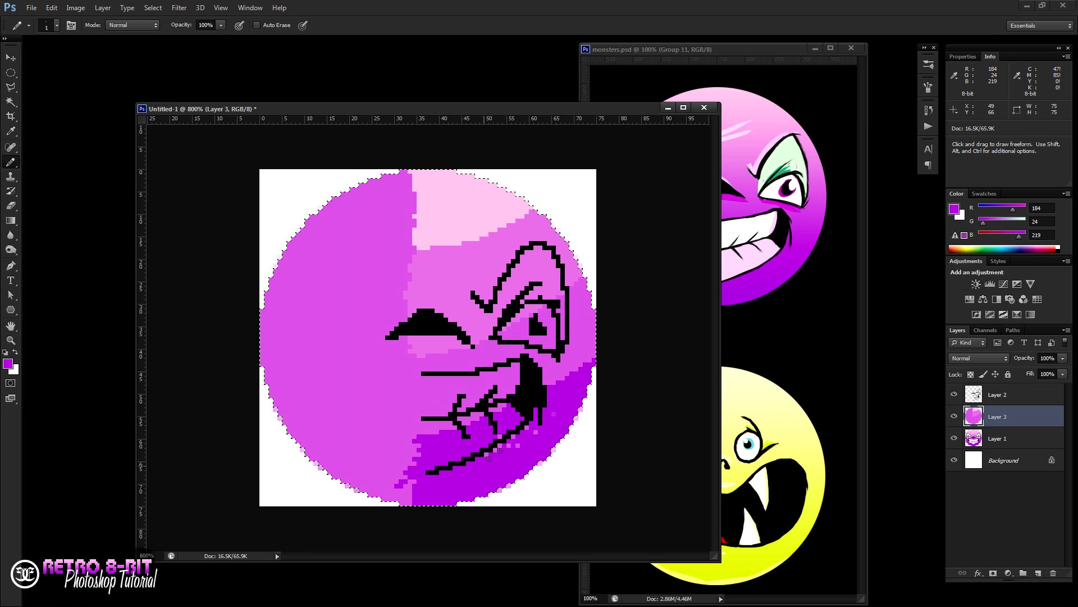
pyautogui.moveTo(484, 449); pyautogui.dragTo(499, 453)
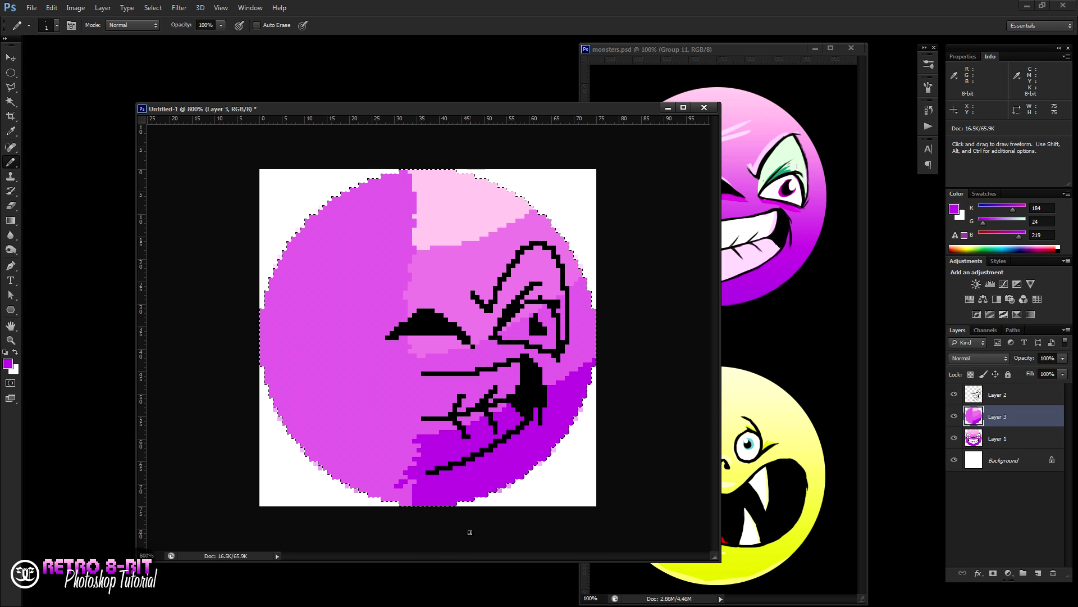
# Sample the pale pink (R 252, G 210, B 247) from the original lower lip and pencil it into the lip's right half on Layer 3.
pyautogui.click(955, 417)
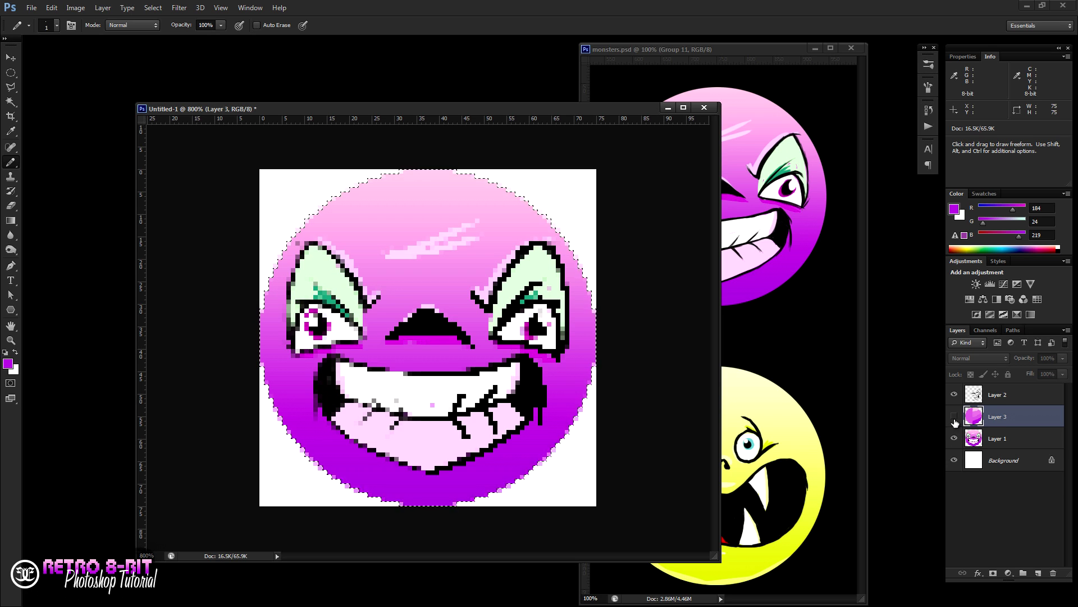
pyautogui.keyDown('alt'); pyautogui.click(443, 446); pyautogui.keyUp('alt')
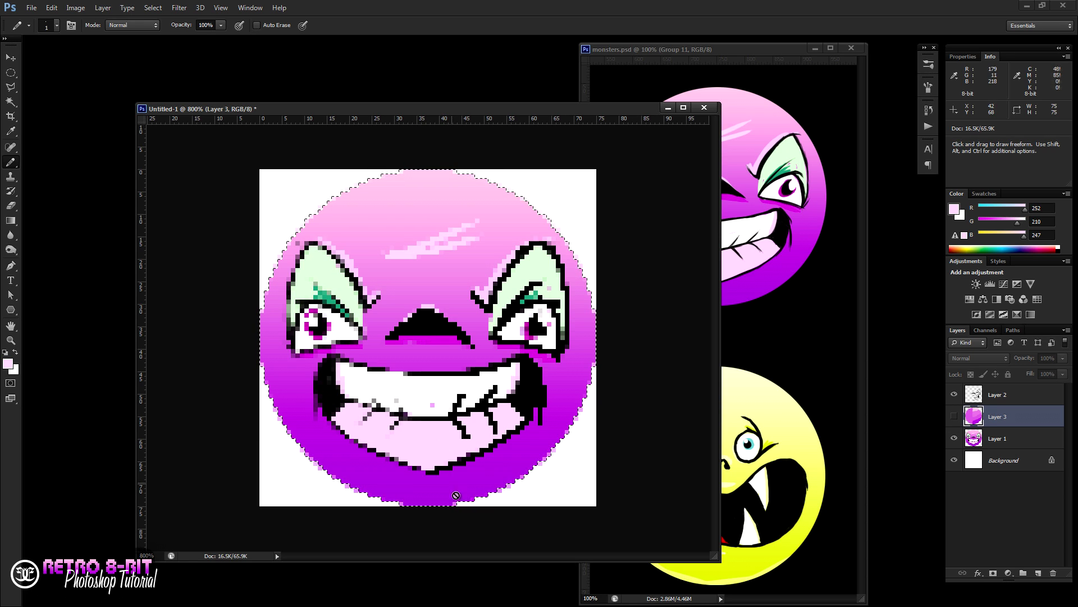
pyautogui.click(954, 417)
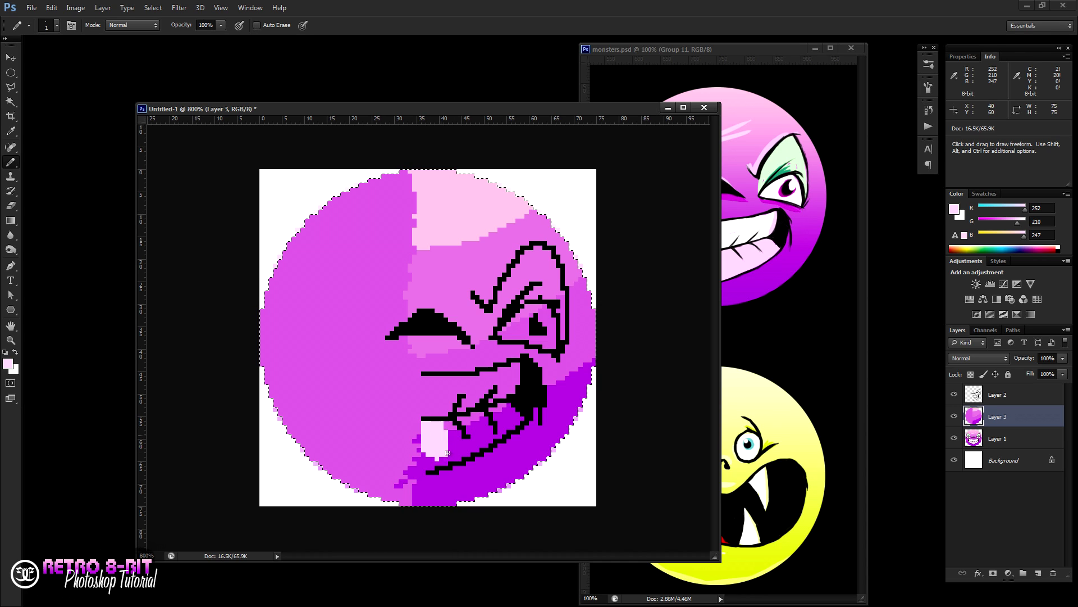
pyautogui.moveTo(450, 437)
pyautogui.mouseDown()
pyautogui.moveTo(509, 410)
pyautogui.moveTo(501, 426)
pyautogui.mouseUp()
pyautogui.click(432, 464)
pyautogui.moveTo(424, 469)
pyautogui.mouseDown()
pyautogui.moveTo(486, 444)
pyautogui.moveTo(520, 415)
pyautogui.moveTo(469, 452)
pyautogui.moveTo(490, 422)
pyautogui.moveTo(475, 437)
pyautogui.moveTo(488, 431)
pyautogui.mouseUp()
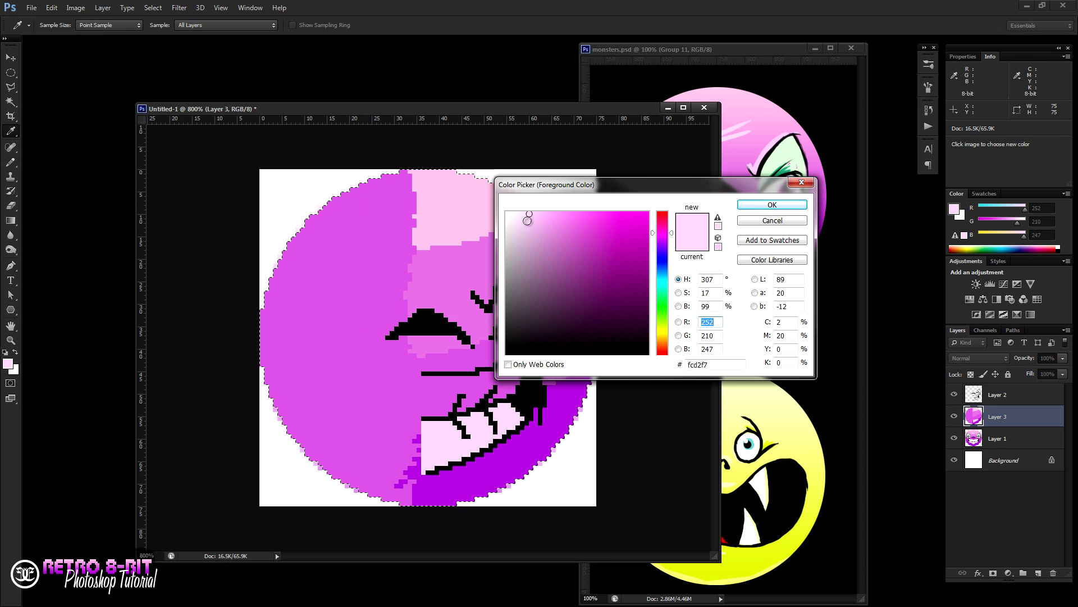
# Set the foreground colour to white and pencil in the right half of the upper teeth, narrowing the document window to uncover the reference artwork.
pyautogui.click(507, 212)
pyautogui.click(771, 204)
pyautogui.press('b')
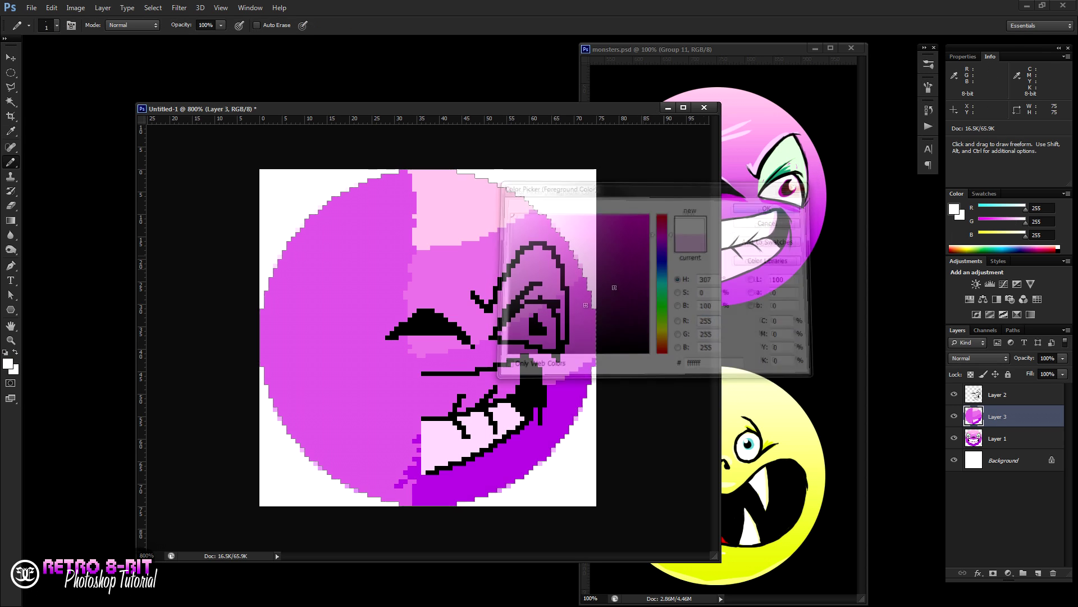
pyautogui.moveTo(424, 378); pyautogui.dragTo(428, 391)
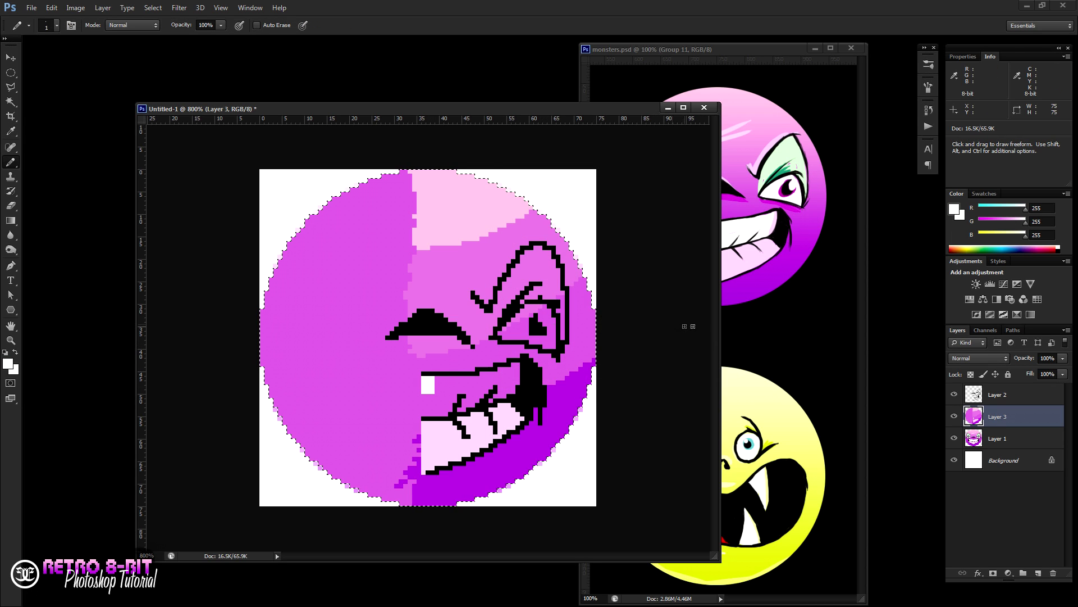
pyautogui.moveTo(719, 330); pyautogui.dragTo(589, 337)
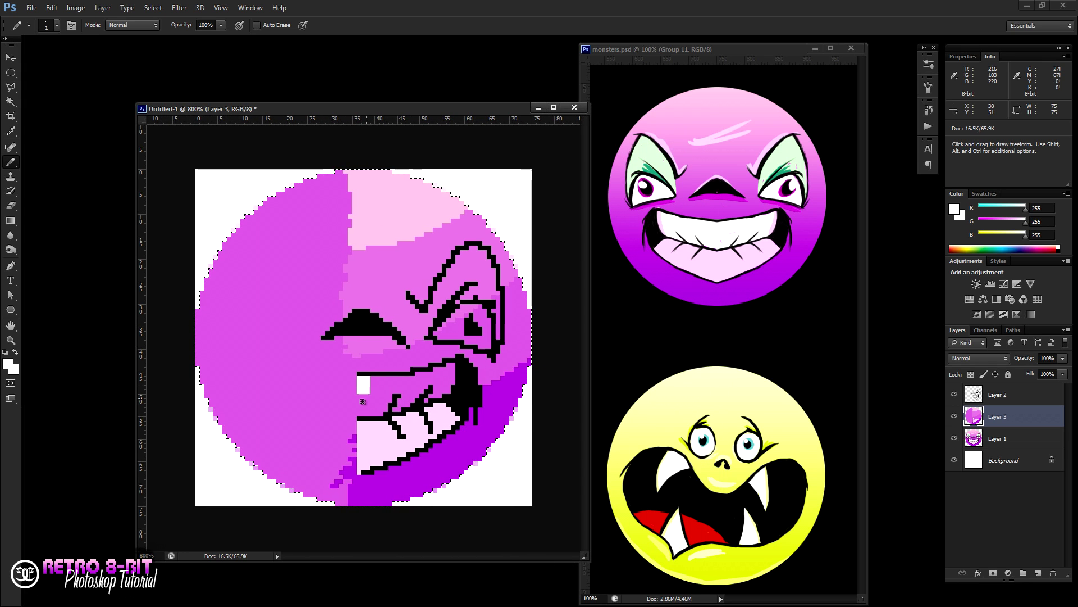
pyautogui.moveTo(362, 390)
pyautogui.mouseDown()
pyautogui.moveTo(365, 414)
pyautogui.moveTo(375, 394)
pyautogui.moveTo(384, 412)
pyautogui.moveTo(399, 412)
pyautogui.moveTo(457, 384)
pyautogui.moveTo(371, 379)
pyautogui.moveTo(388, 380)
pyautogui.moveTo(387, 397)
pyautogui.moveTo(431, 383)
pyautogui.mouseUp()
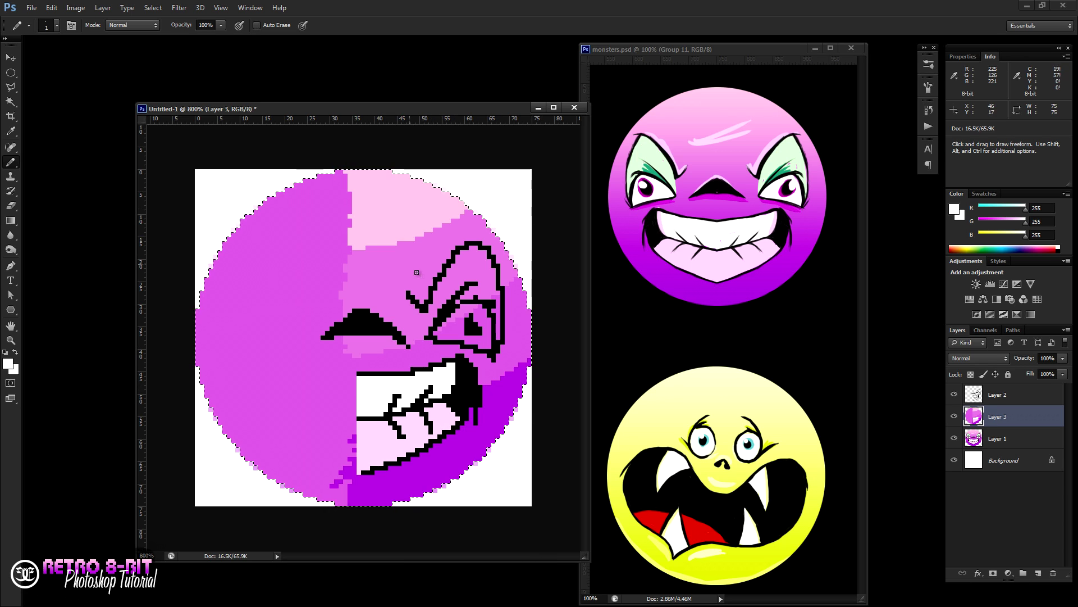
# Fill the right eyelid with the highlight's light pink (R 253, G 194, B 223) and the eyeball with white on Layer 3.
pyautogui.keyDown('alt'); pyautogui.click(405, 214); pyautogui.keyUp('alt')
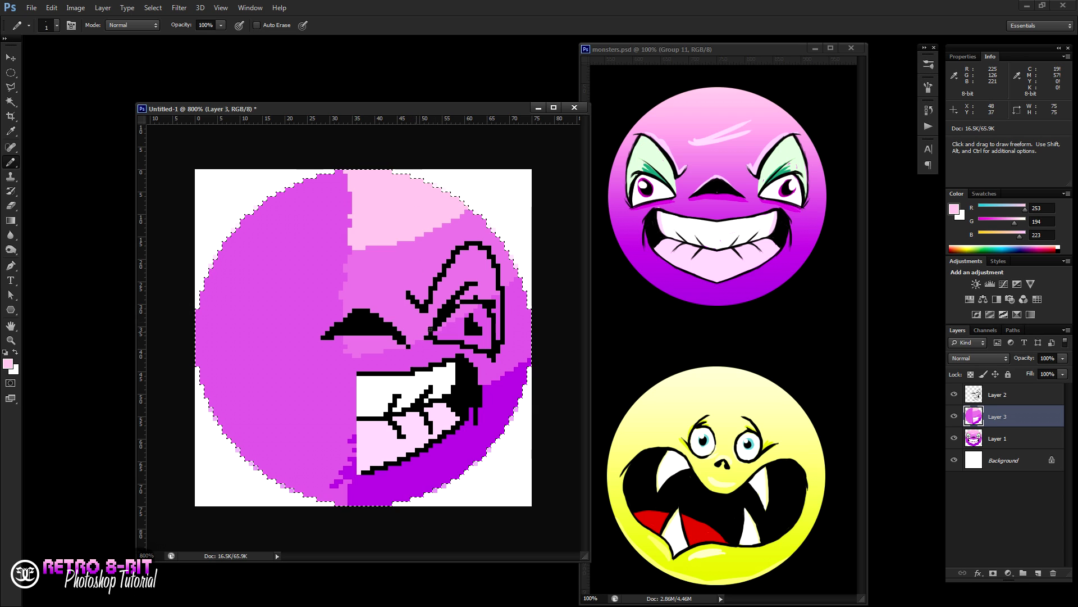
pyautogui.click(427, 325)
pyautogui.moveTo(429, 317); pyautogui.dragTo(440, 306)
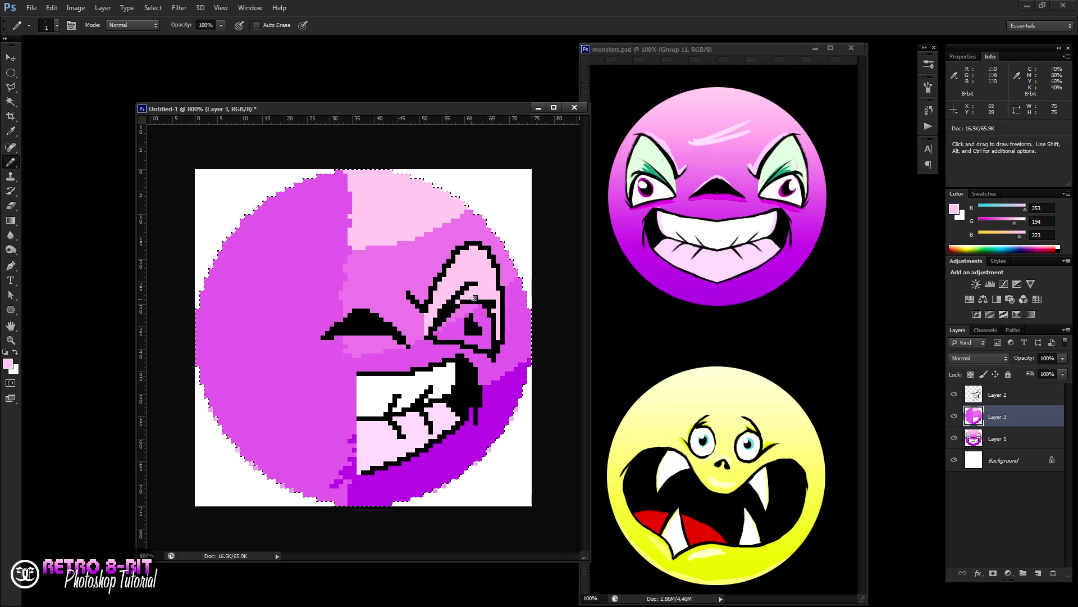
pyautogui.keyDown('alt'); pyautogui.click(438, 331); pyautogui.keyUp('alt')
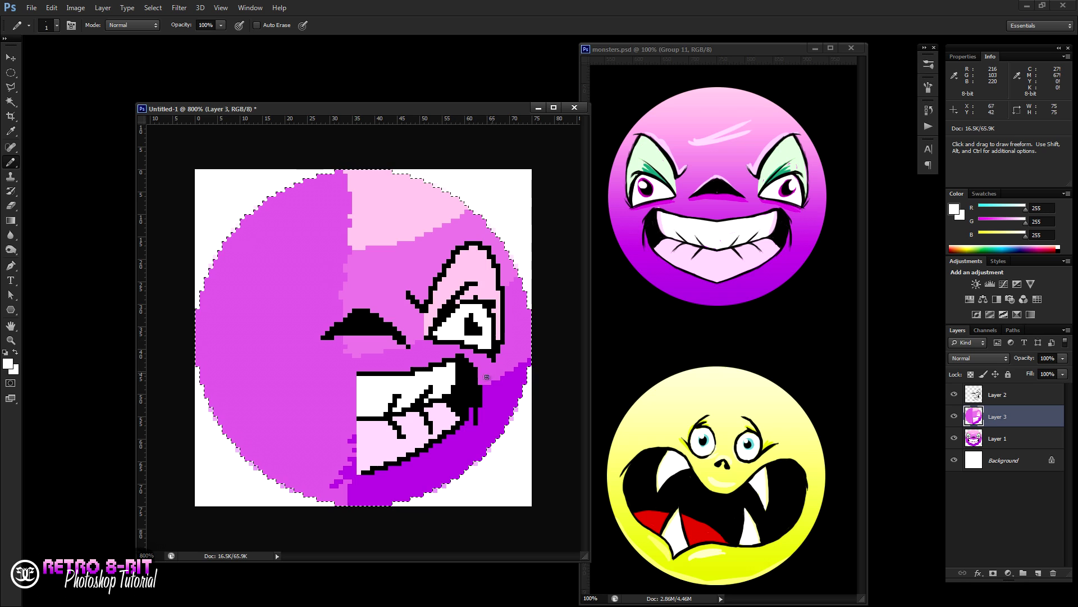
# Extend the black outline at the centre of the lower lip on Layer 2 using black sampled from the existing line.
pyautogui.click(1003, 394)
pyautogui.keyDown('alt'); pyautogui.click(374, 469); pyautogui.keyUp('alt')
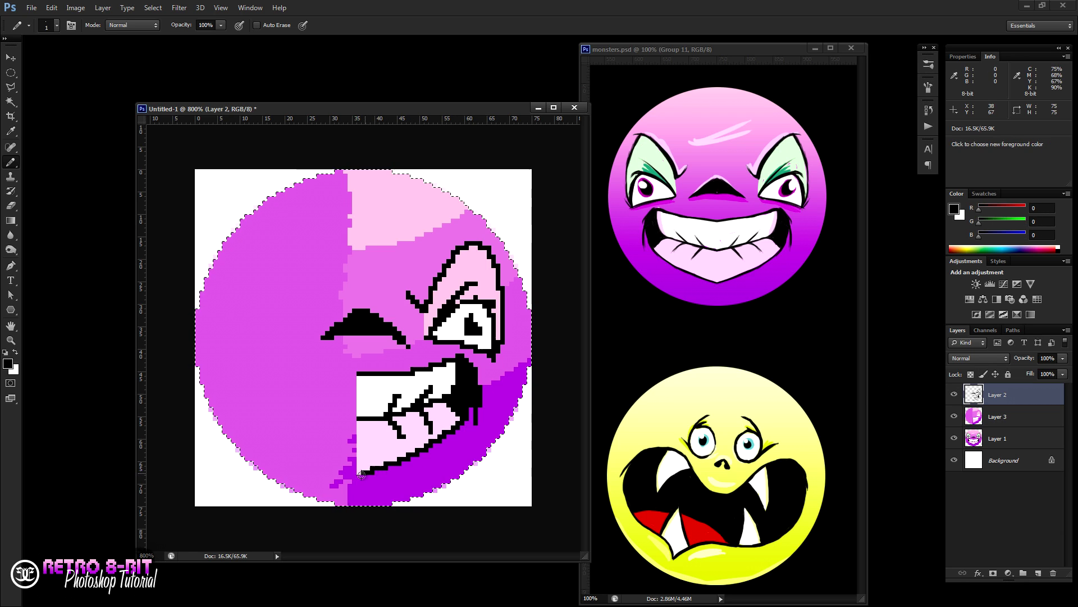
pyautogui.moveTo(361, 472); pyautogui.dragTo(355, 472)
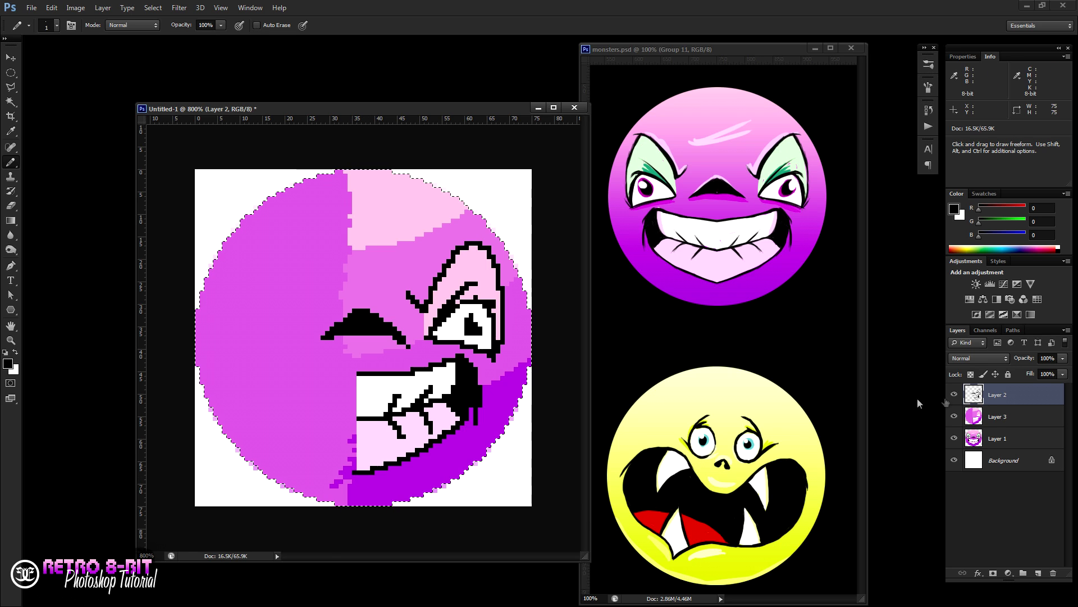
# With Layer 3 temporarily hidden, sample the magenta (R 219, G 7, B 217) from the original's shadow beneath the nose.
pyautogui.click(998, 416)
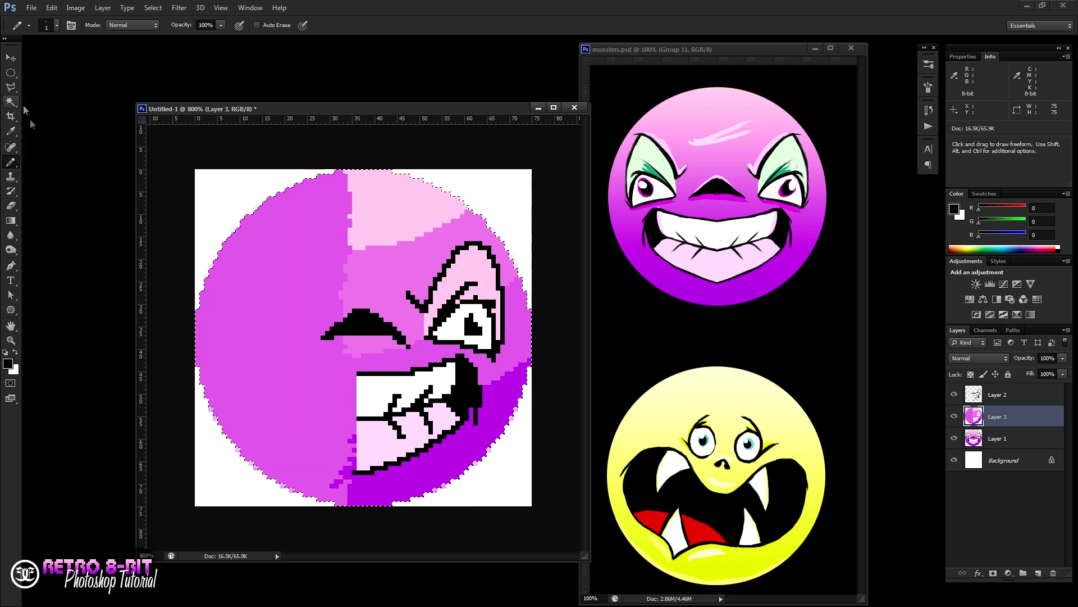
pyautogui.click(954, 417)
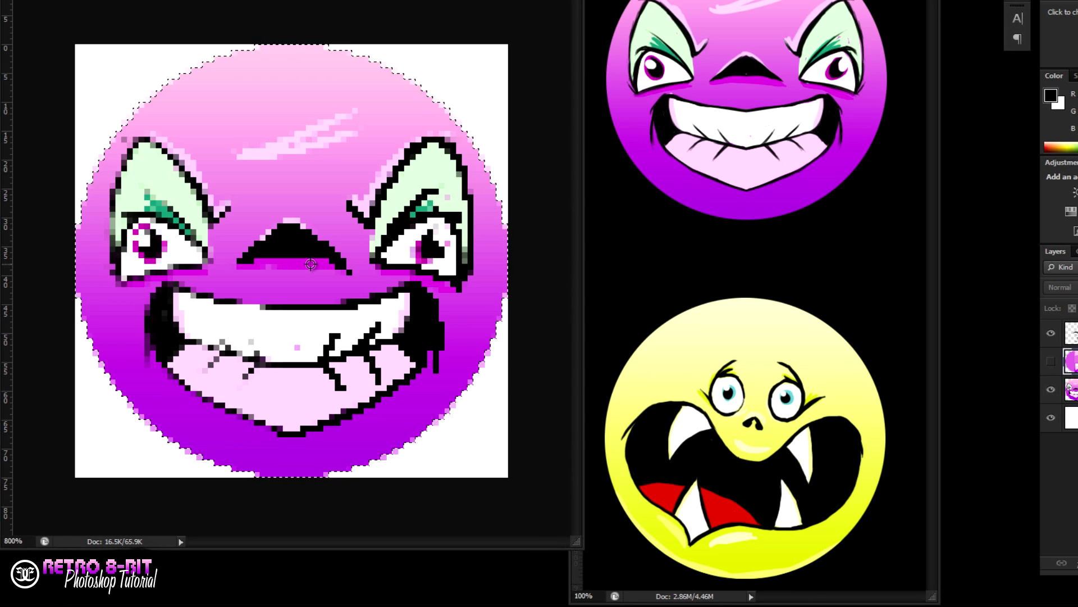
pyautogui.click(311, 264)
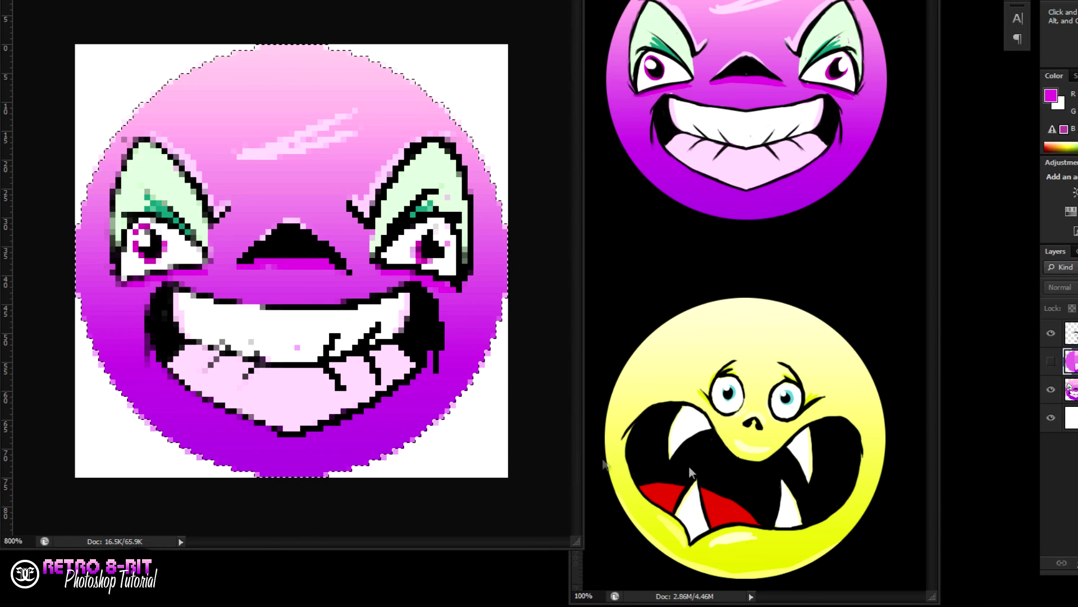
pyautogui.click(1050, 360)
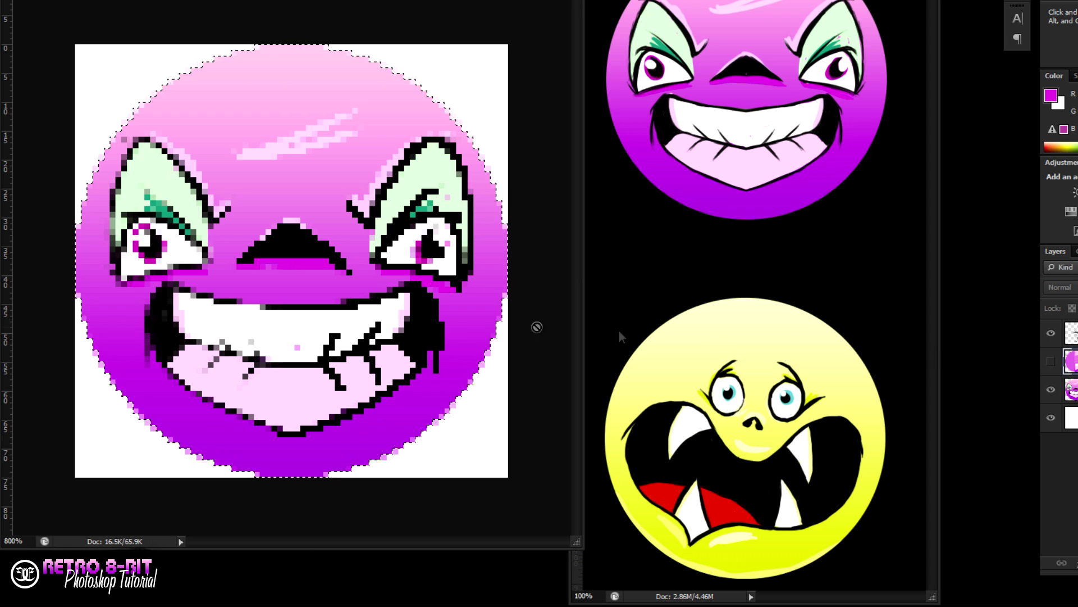
pyautogui.click(1051, 95)
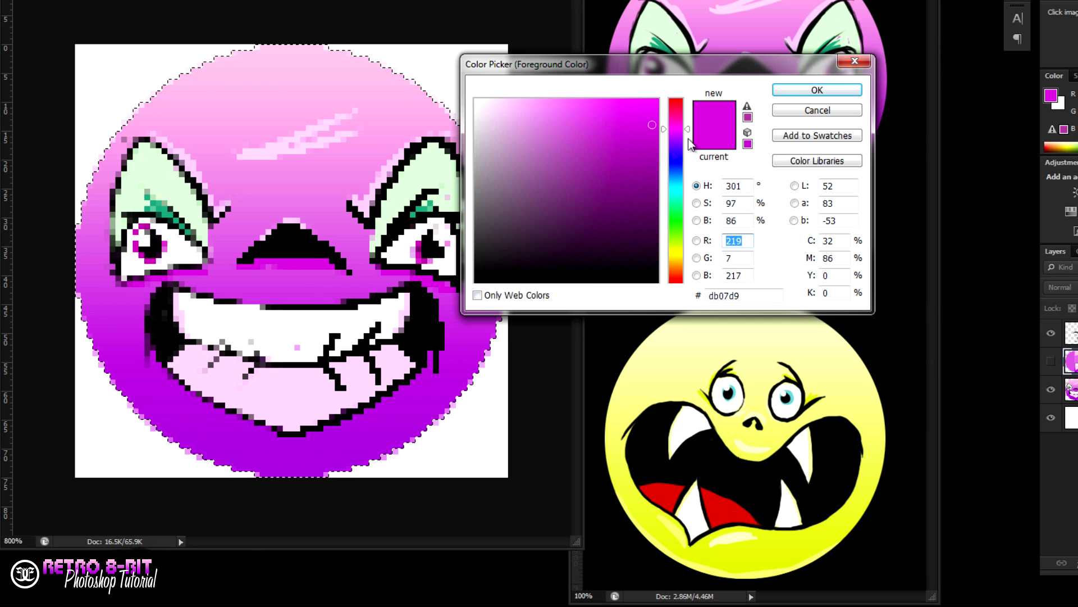
pyautogui.click(796, 91)
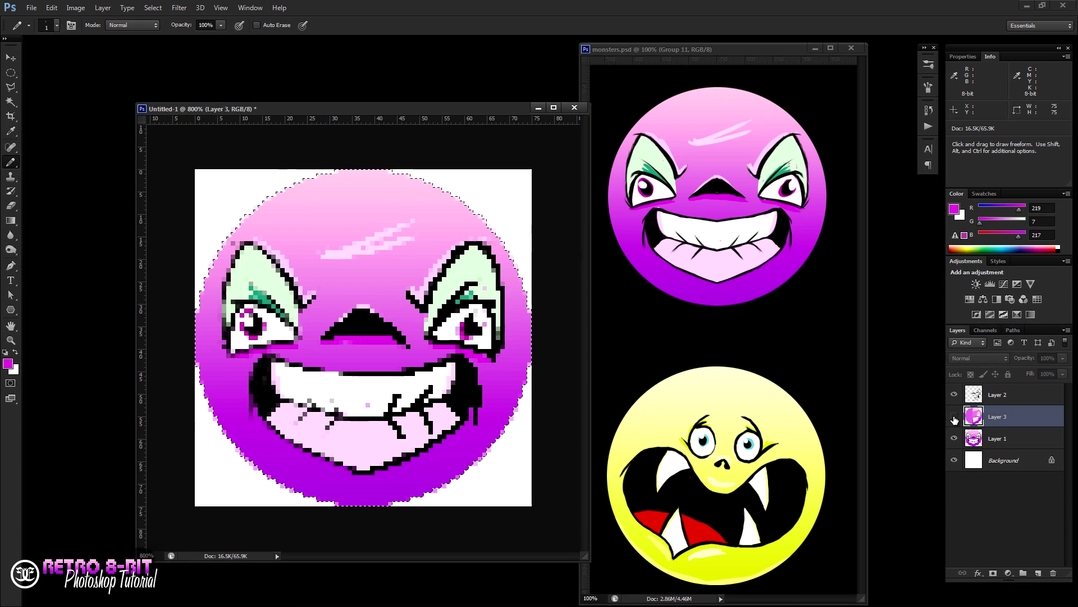
pyautogui.click(1051, 362)
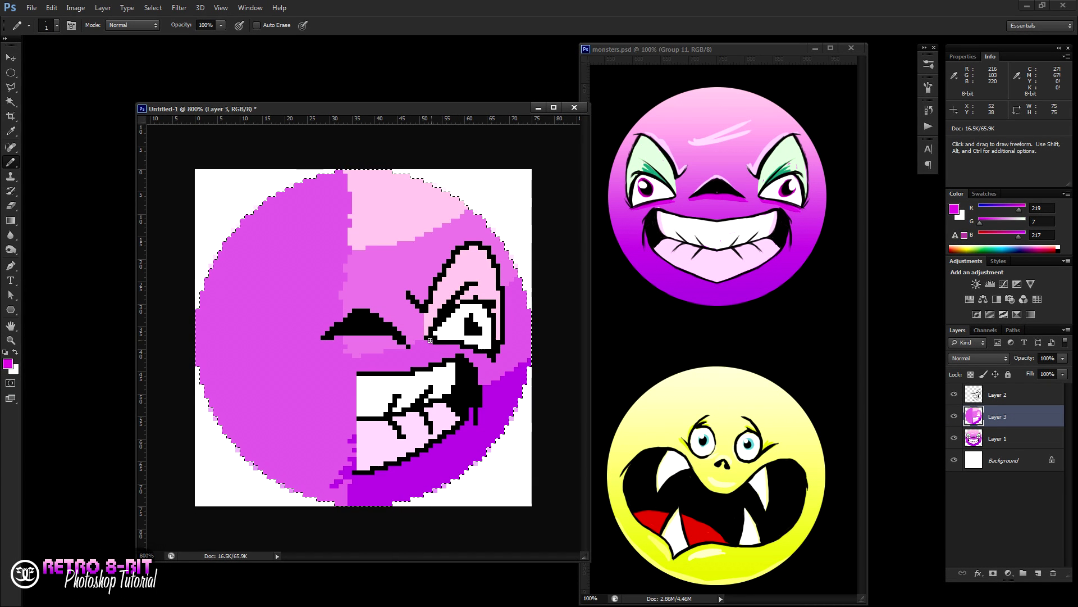
# Pencil thin magenta shadows beneath the right eye and along the underside of the nose on Layer 3.
pyautogui.moveTo(462, 347); pyautogui.dragTo(488, 360)
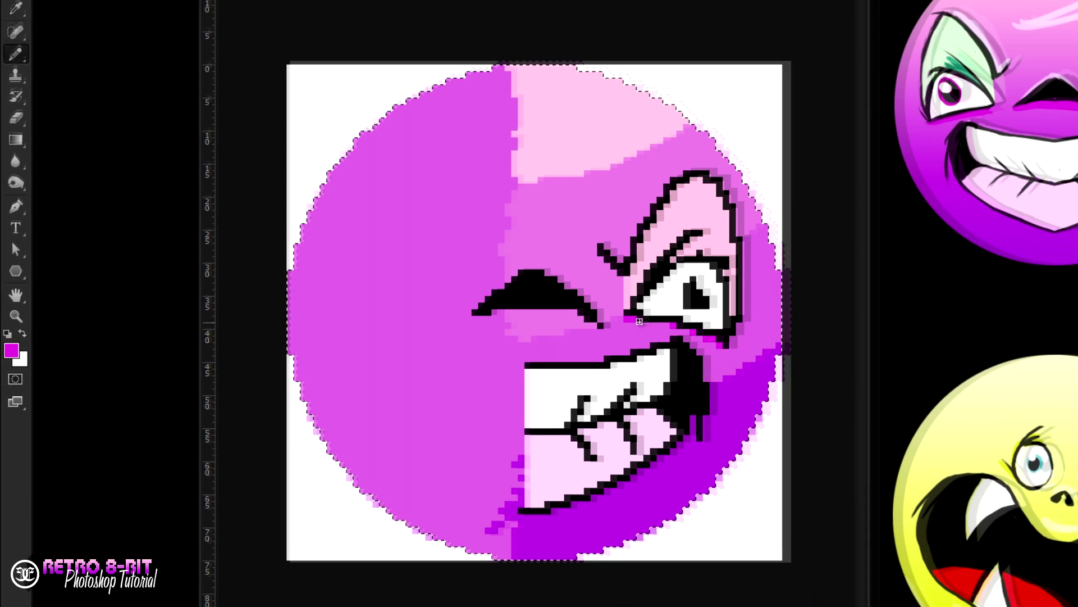
pyautogui.click(456, 346)
pyautogui.moveTo(685, 323); pyautogui.dragTo(643, 320)
pyautogui.moveTo(503, 310)
pyautogui.mouseDown()
pyautogui.moveTo(607, 325)
pyautogui.moveTo(526, 310)
pyautogui.mouseUp()
pyautogui.click(486, 317)
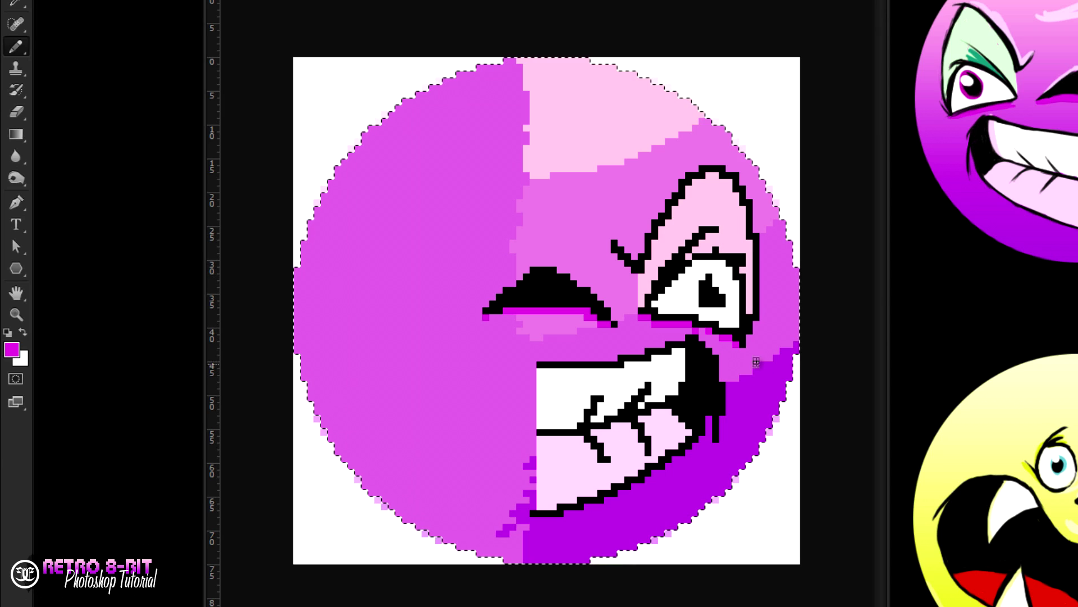
# Pick a lighter pink-magenta as the foreground colour and shade the inner edge of the right eyelid.
pyautogui.click(12, 352)
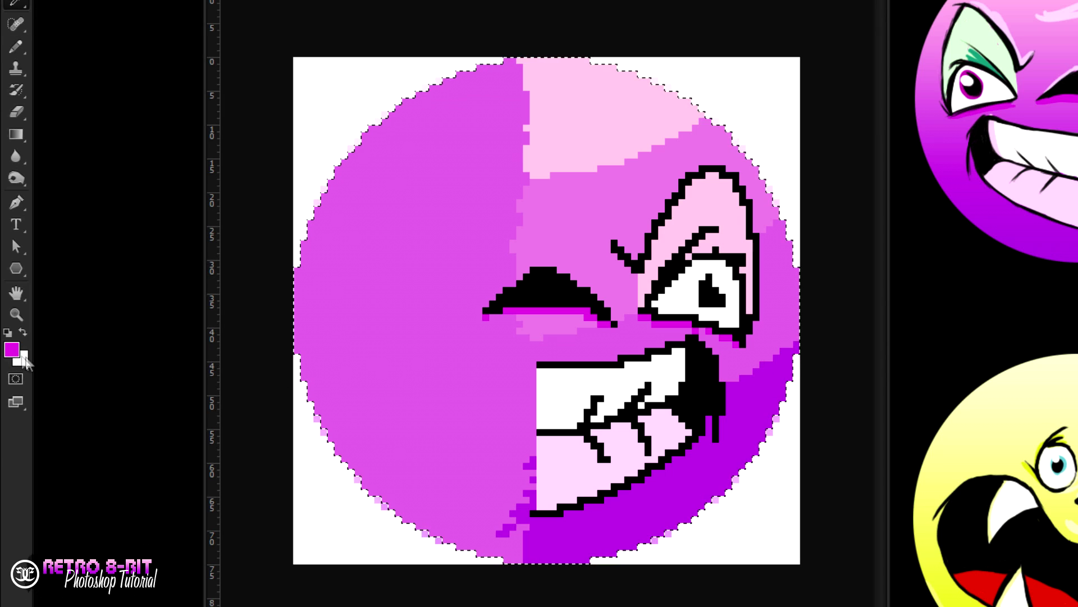
pyautogui.moveTo(853, 94); pyautogui.dragTo(986, 53)
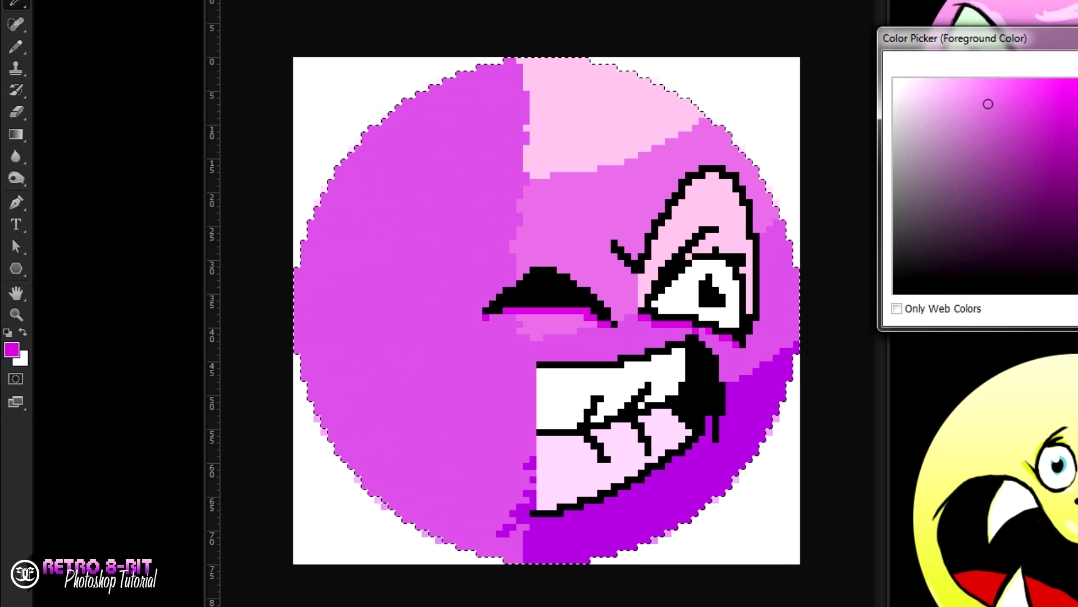
pyautogui.press('Return')
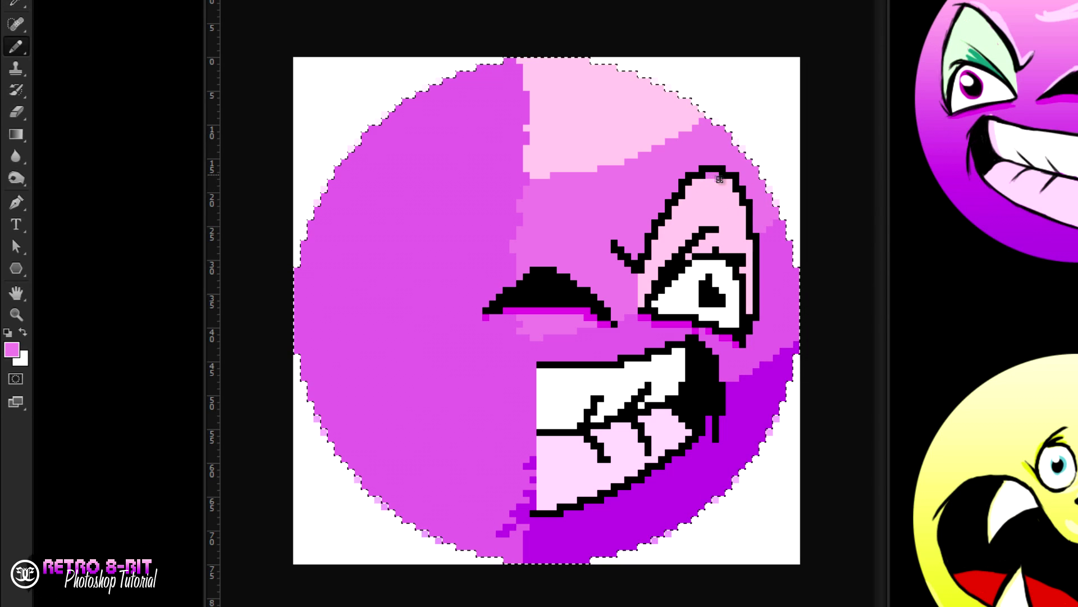
pyautogui.moveTo(749, 253); pyautogui.dragTo(748, 300)
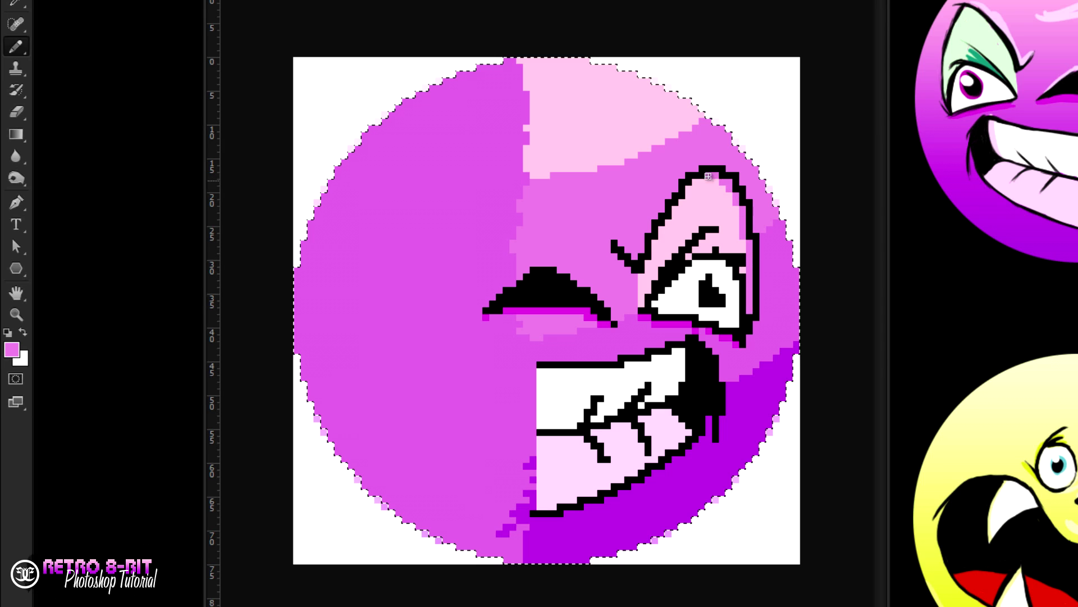
# Sample the magenta from the shadow beneath the right eye and pencil the iris around the black pupil.
pyautogui.keyDown('alt'); pyautogui.click(676, 324); pyautogui.keyUp('alt')
pyautogui.click(702, 276)
pyautogui.moveTo(699, 288)
pyautogui.mouseDown()
pyautogui.moveTo(709, 309)
pyautogui.moveTo(722, 304)
pyautogui.mouseUp()
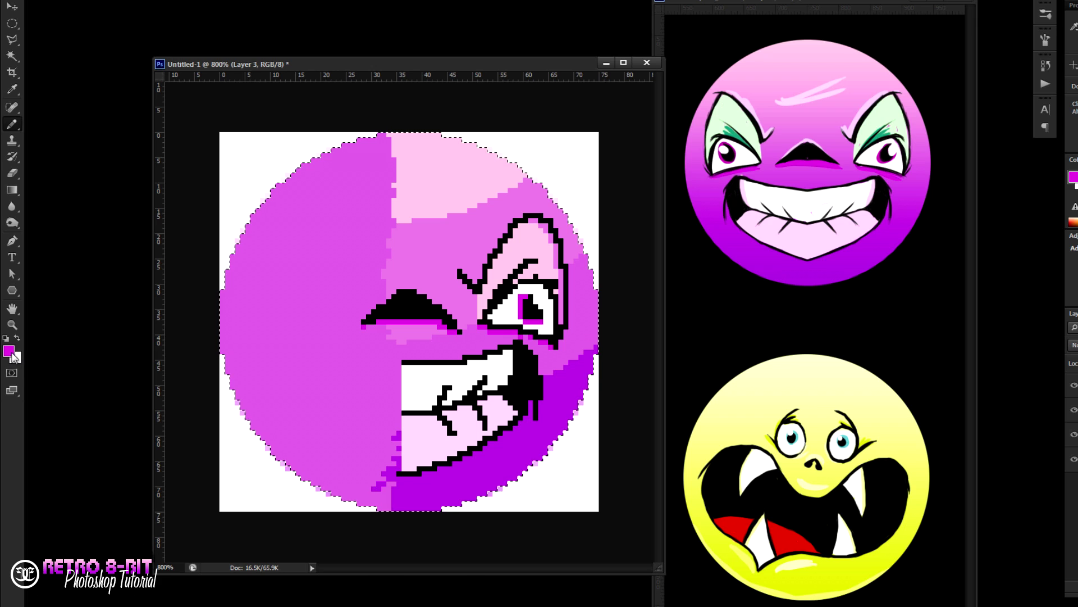
# Darken the sampled lower-lip pink to R 218, G 164, B 212 and pencil shading along the lip's upper edge.
pyautogui.click(11, 353)
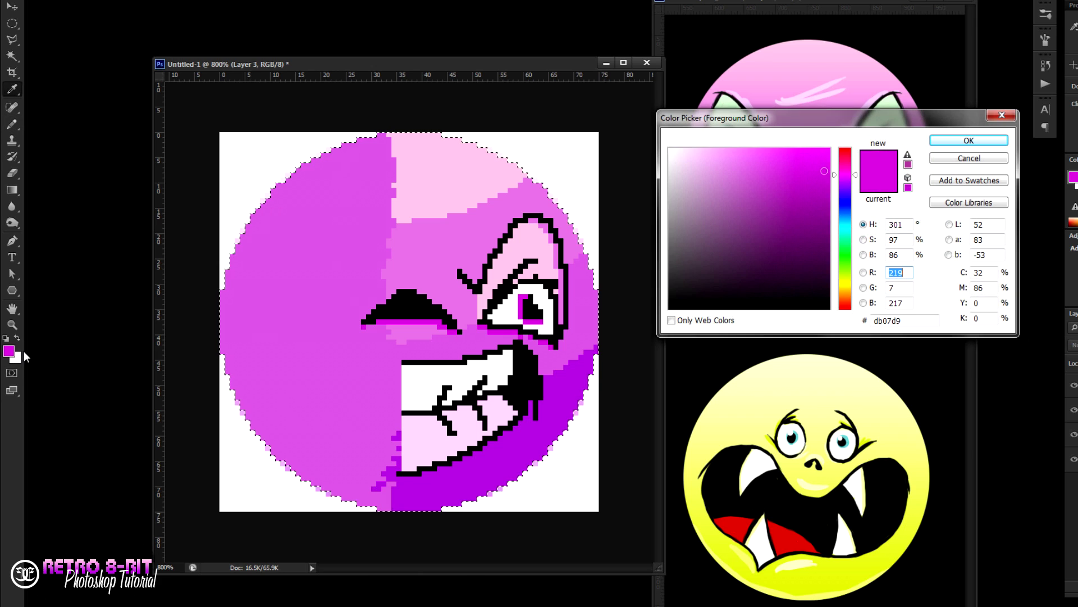
pyautogui.click(444, 441)
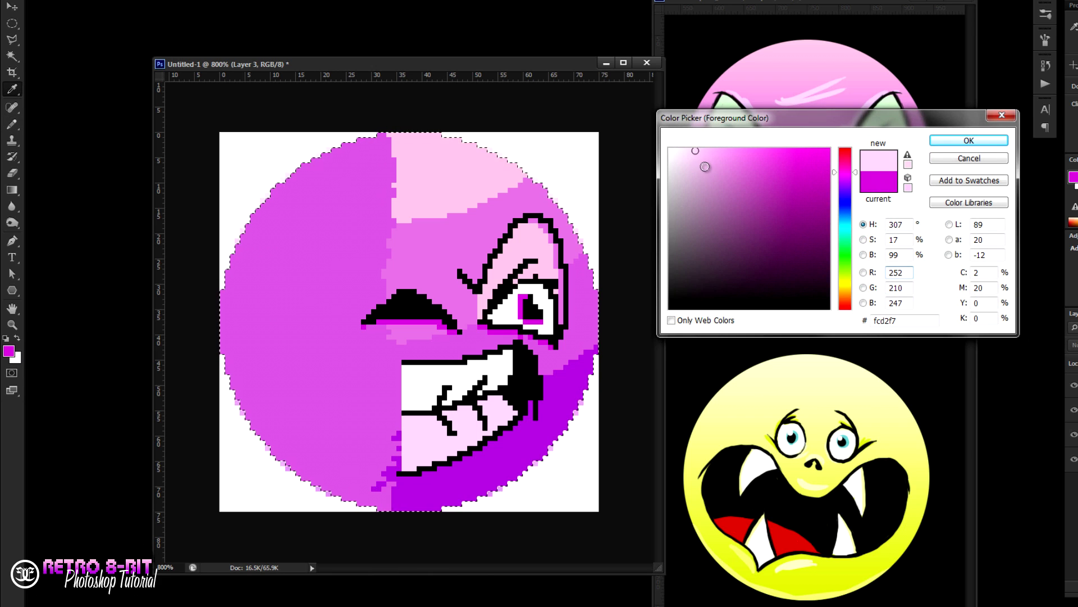
pyautogui.click(709, 171)
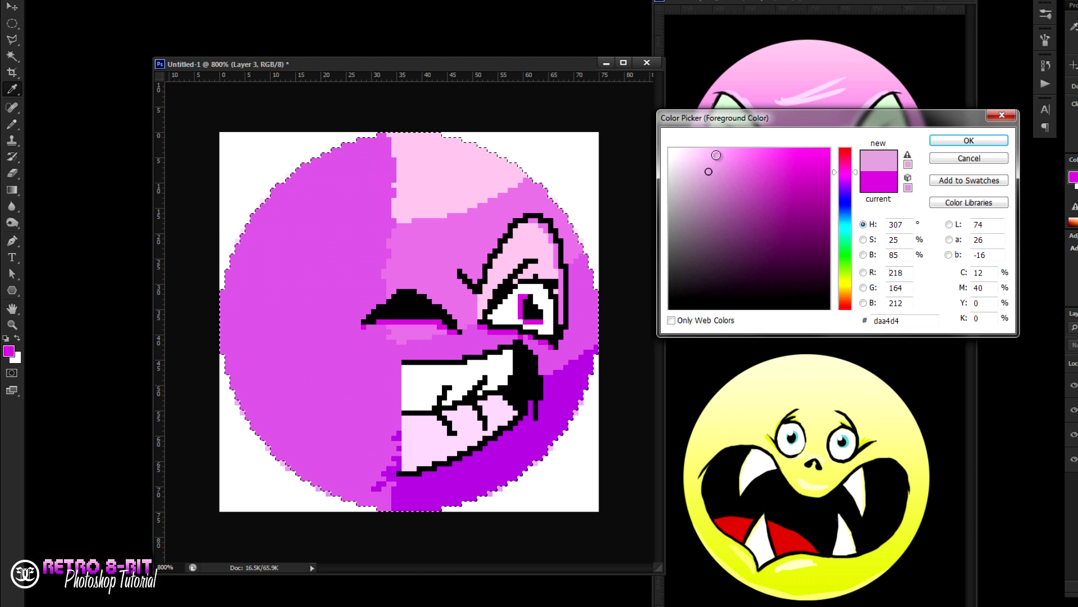
pyautogui.click(979, 140)
pyautogui.moveTo(404, 417)
pyautogui.mouseDown()
pyautogui.moveTo(436, 417)
pyautogui.moveTo(455, 438)
pyautogui.mouseUp()
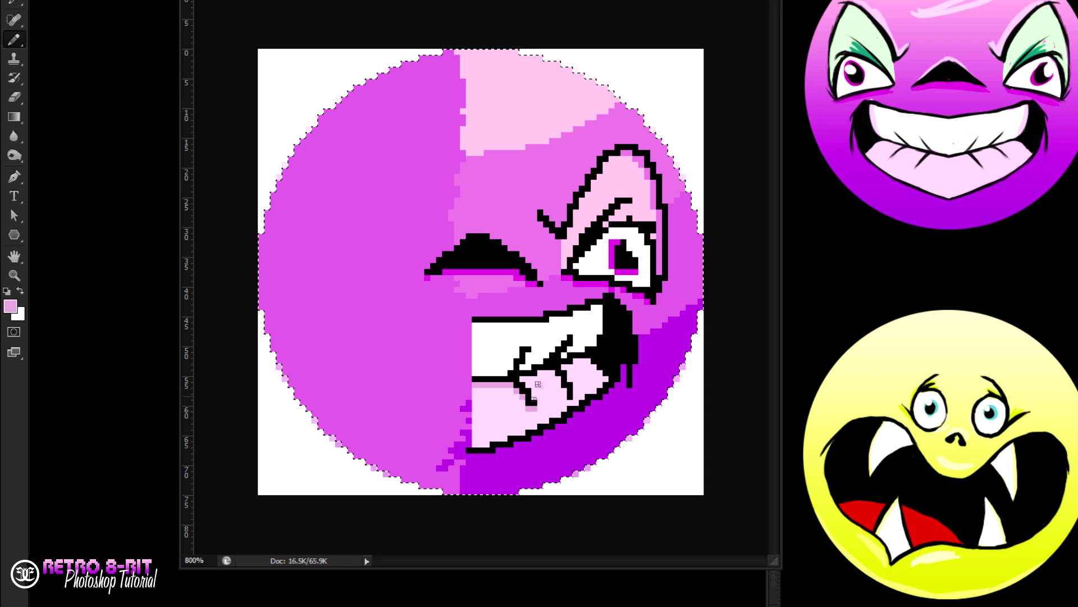
pyautogui.moveTo(537, 384)
pyautogui.mouseDown()
pyautogui.moveTo(563, 391)
pyautogui.moveTo(541, 375)
pyautogui.moveTo(568, 388)
pyautogui.moveTo(580, 361)
pyautogui.moveTo(559, 369)
pyautogui.moveTo(606, 382)
pyautogui.mouseUp()
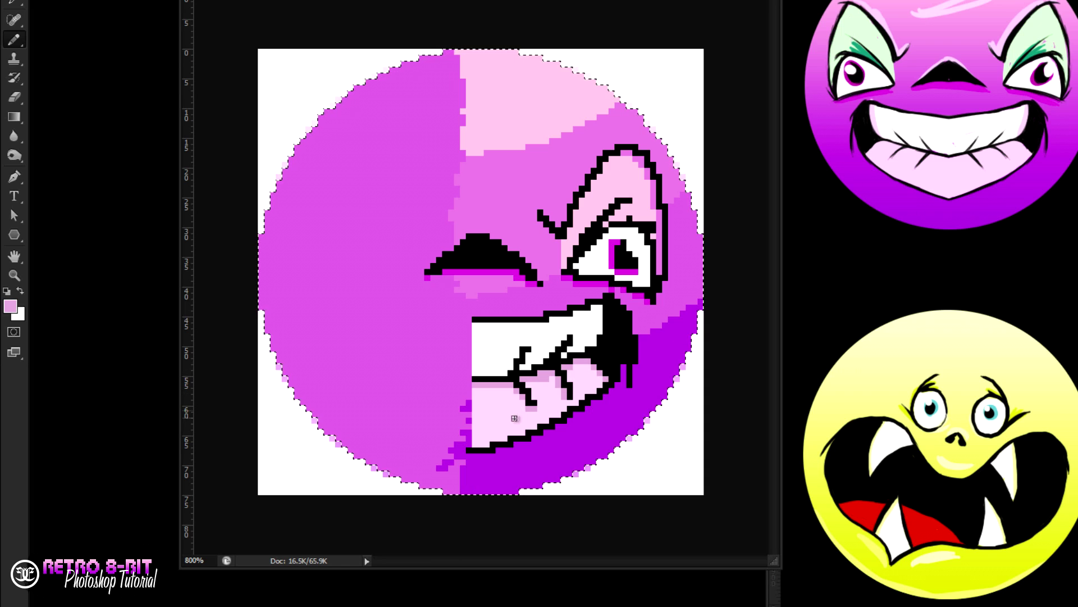
# Pencil dusty-pink shading pixels along the lower edge of the bottom lip.
pyautogui.click(535, 426)
pyautogui.click(547, 421)
pyautogui.click(557, 415)
pyautogui.click(569, 408)
pyautogui.click(586, 397)
pyautogui.click(600, 387)
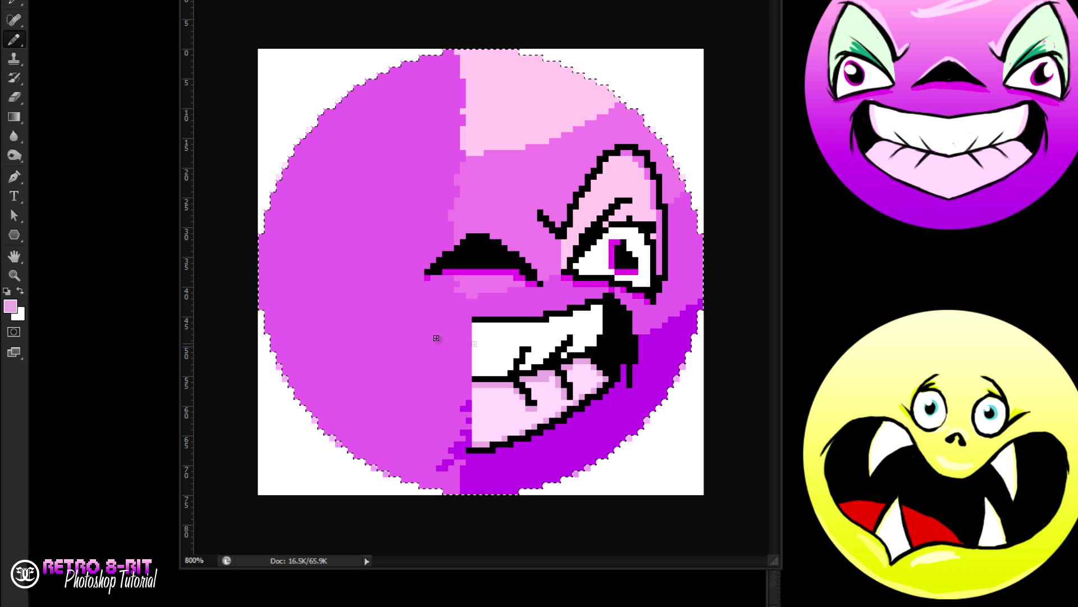
# Set the foreground colour to light grey (R 222, G 222, B 222) and pencil shading along the edges of the teeth.
pyautogui.click(10, 306)
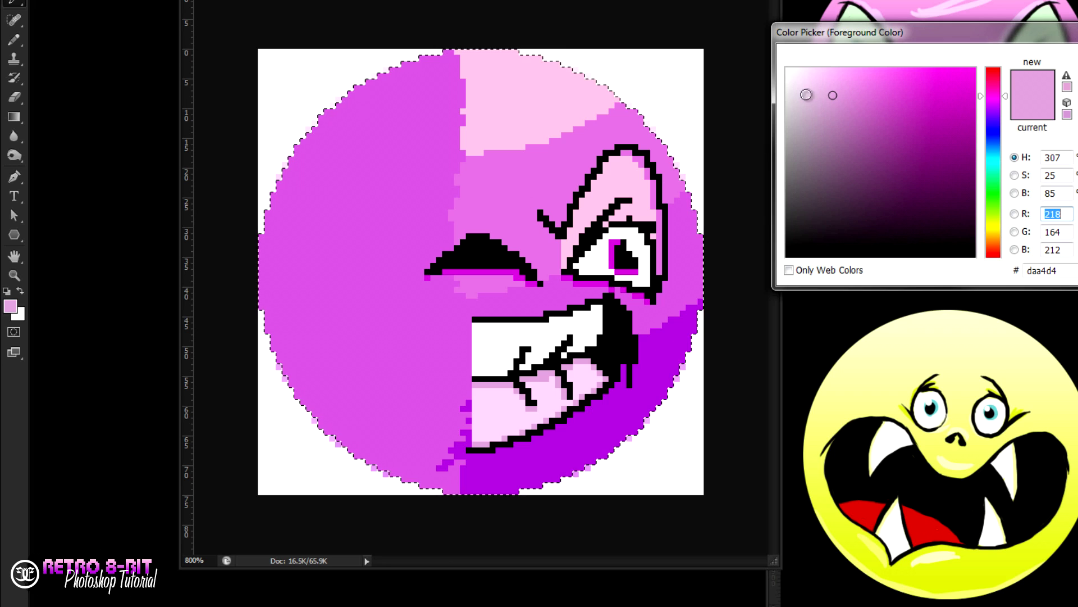
pyautogui.click(787, 92)
pyautogui.press('Return')
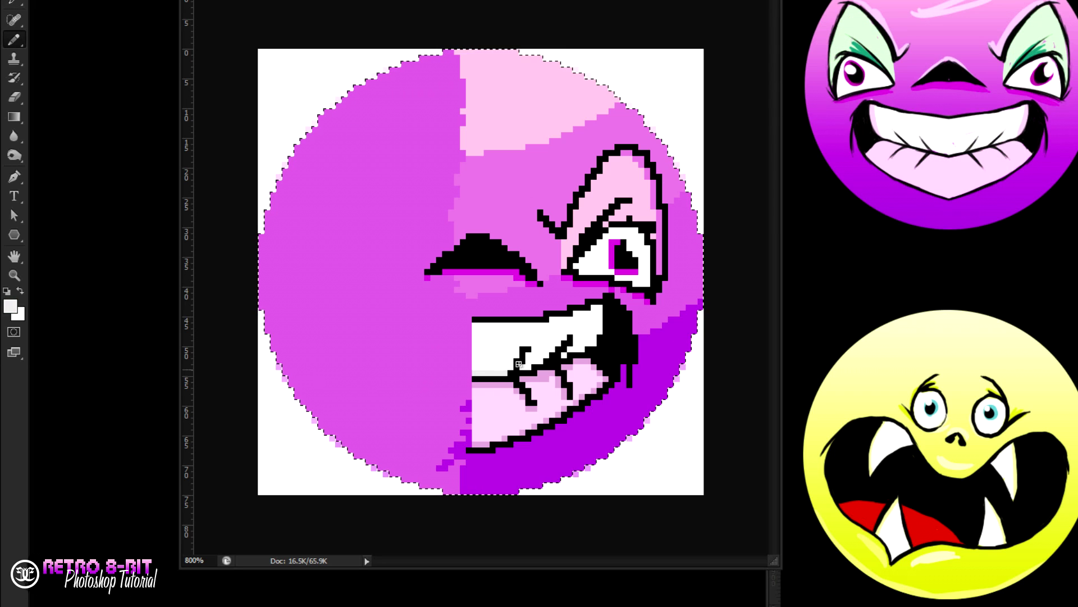
pyautogui.moveTo(517, 365)
pyautogui.mouseDown()
pyautogui.moveTo(564, 341)
pyautogui.moveTo(558, 361)
pyautogui.moveTo(586, 348)
pyautogui.moveTo(600, 308)
pyautogui.mouseUp()
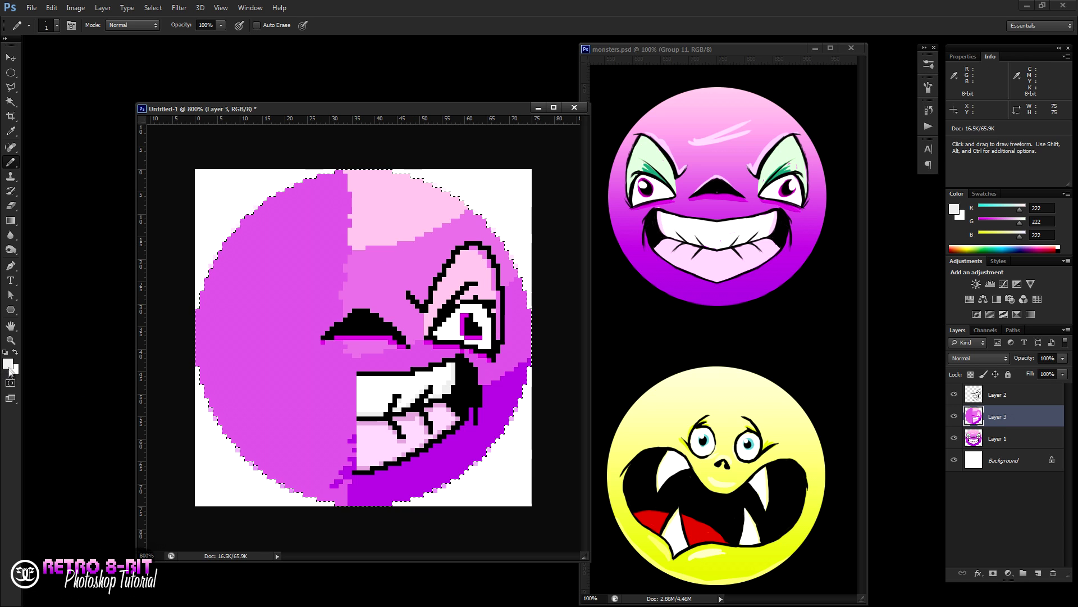
# Pencil two intermediate forehead bands below the highlight on Layer 3, using R 232, G 142, B 221 and R 246, G 175, B 237.
pyautogui.click(953, 419)
pyautogui.click(8, 363)
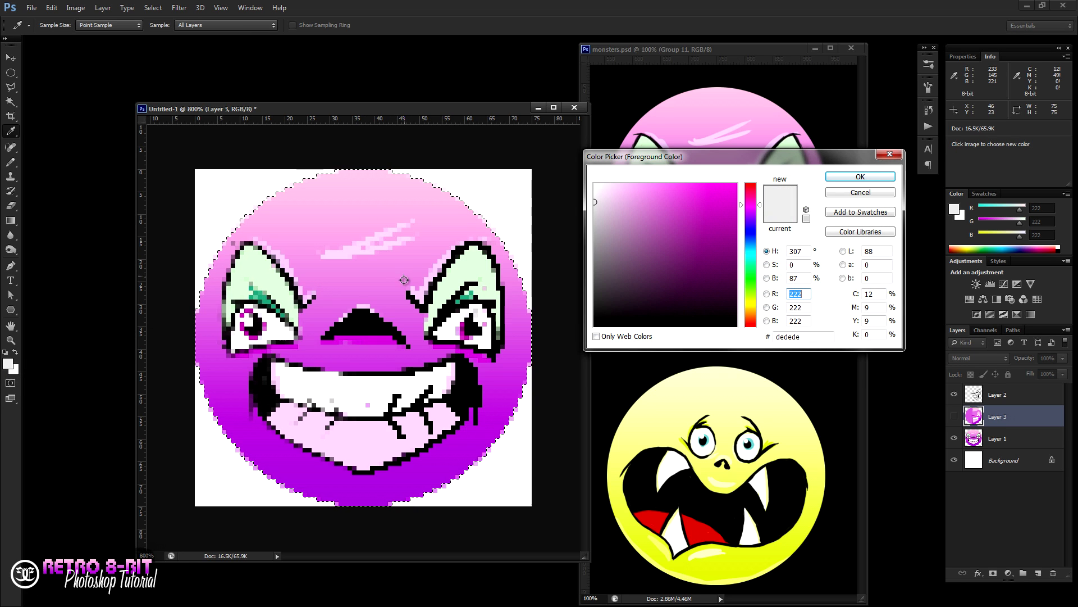
pyautogui.click(403, 279)
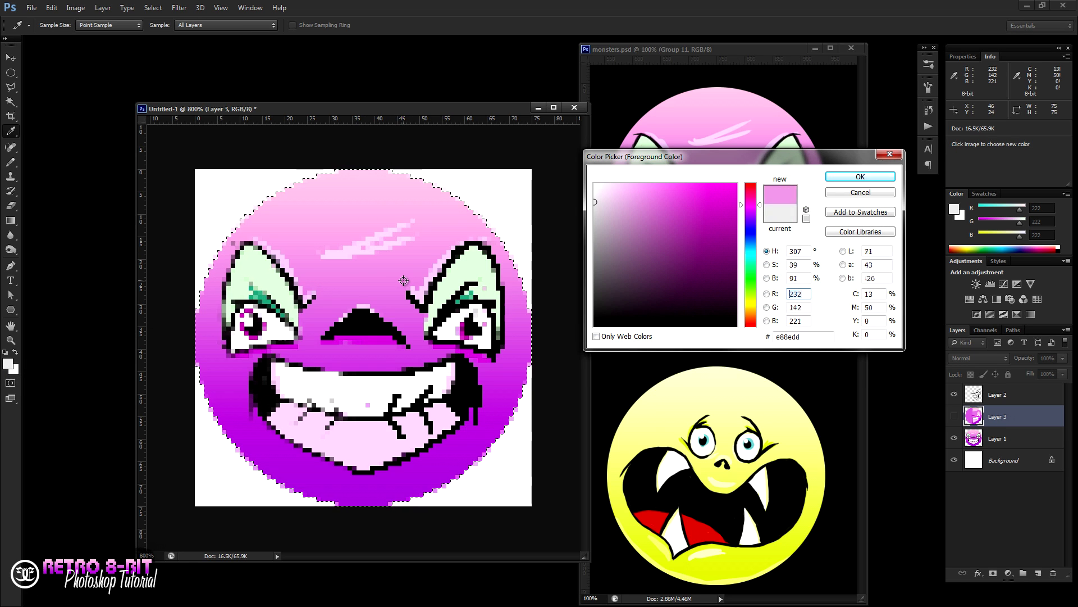
pyautogui.click(845, 172)
pyautogui.click(955, 416)
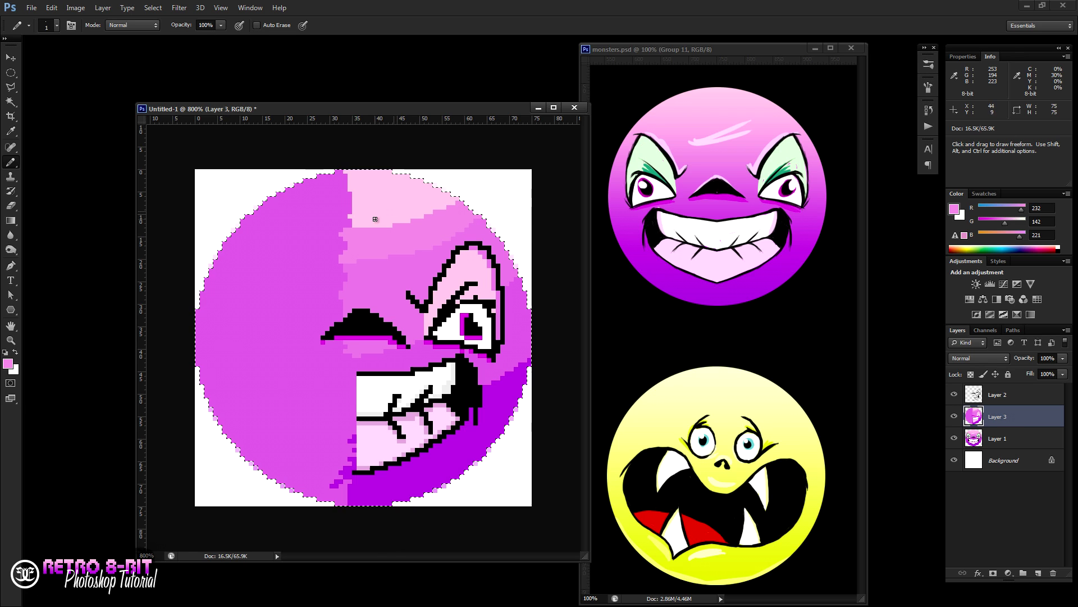
pyautogui.click(8, 364)
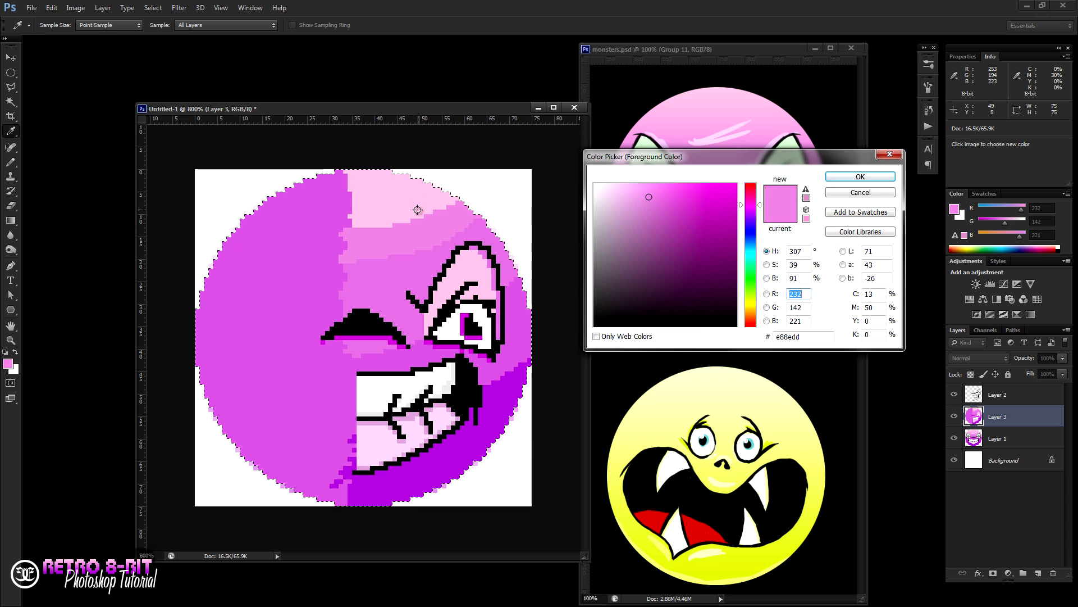
pyautogui.click(636, 188)
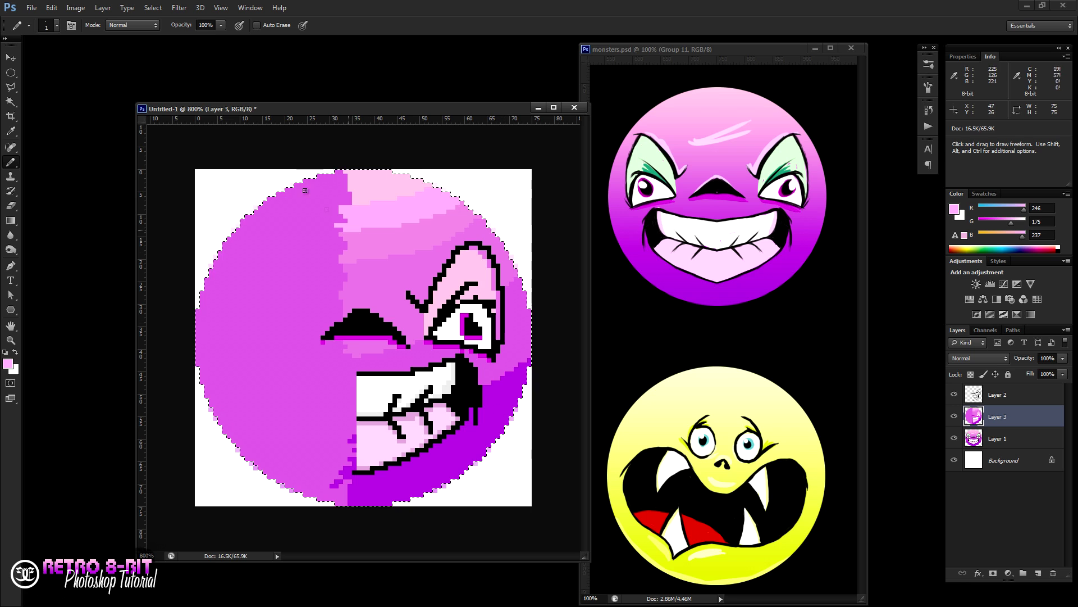
# Invert the circular selection, hide the original artwork on Layer 1 and deselect.
pyautogui.click(153, 8)
pyautogui.click(180, 51)
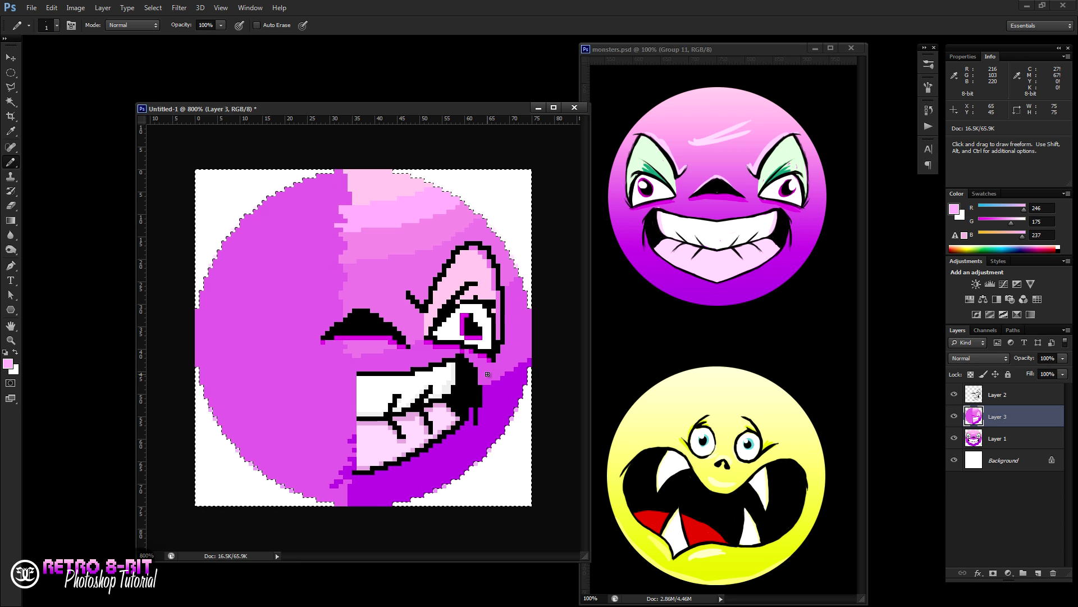
pyautogui.click(955, 440)
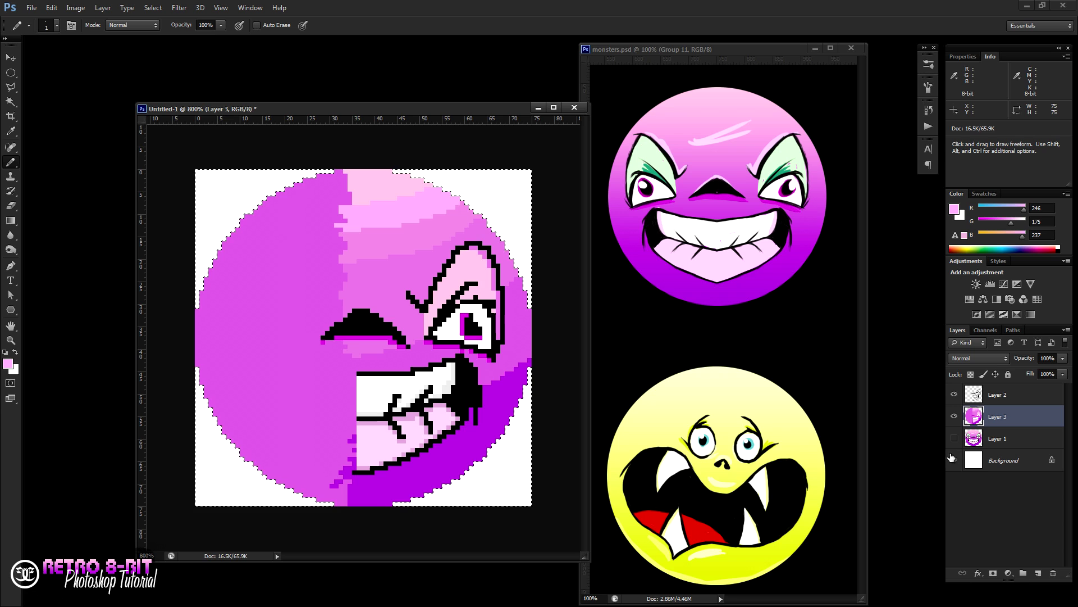
pyautogui.click(953, 459)
pyautogui.press('ctrl')
pyautogui.hotkey('ctrl', 'd')
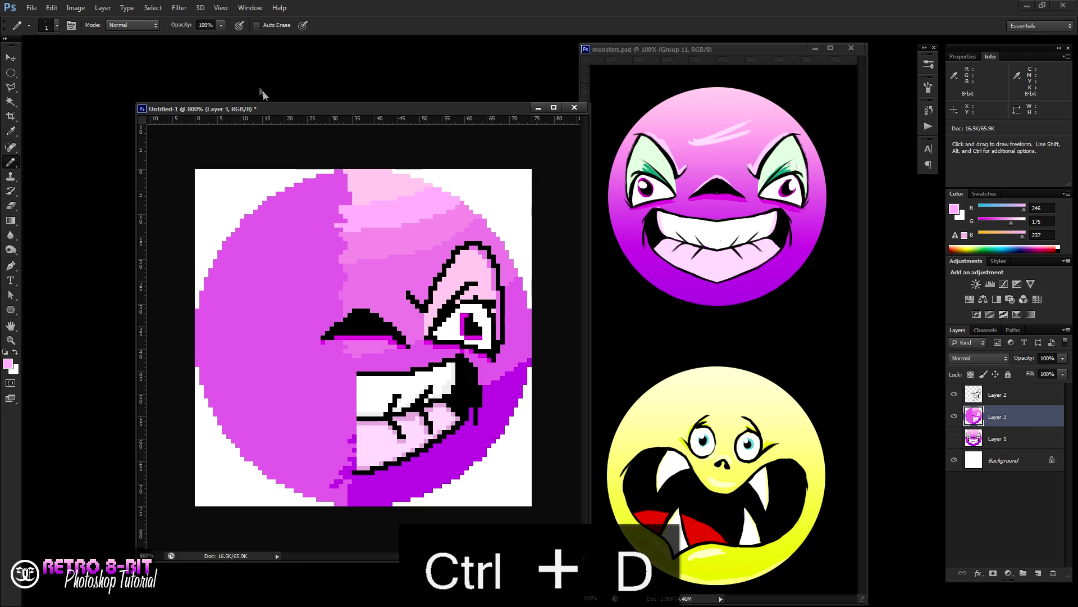
# Add a vertical guide at the 50% position to mark the middle of the face.
pyautogui.click(221, 8)
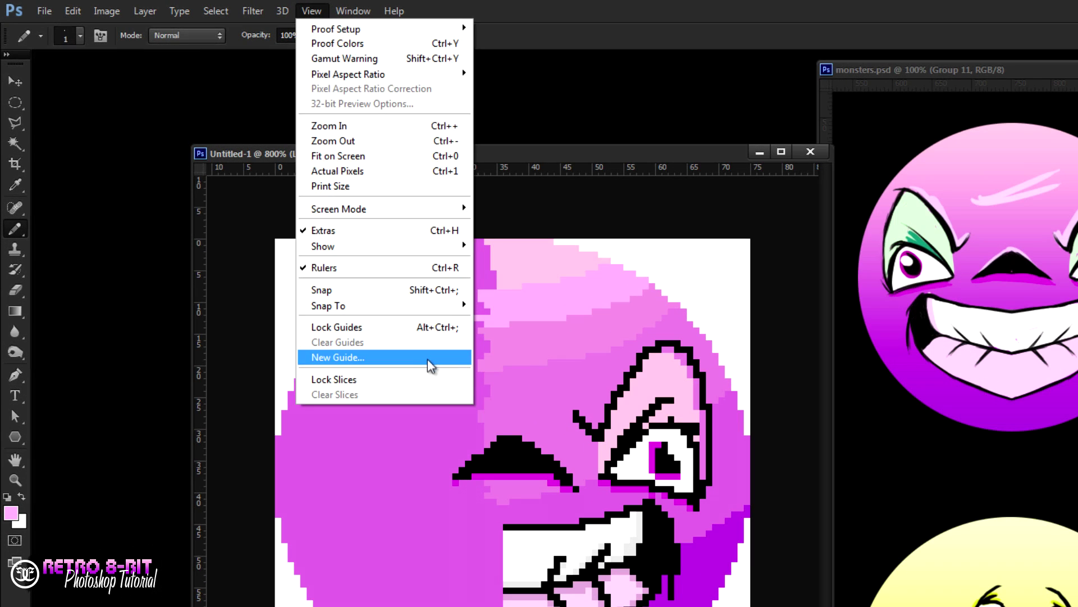
pyautogui.click(401, 338)
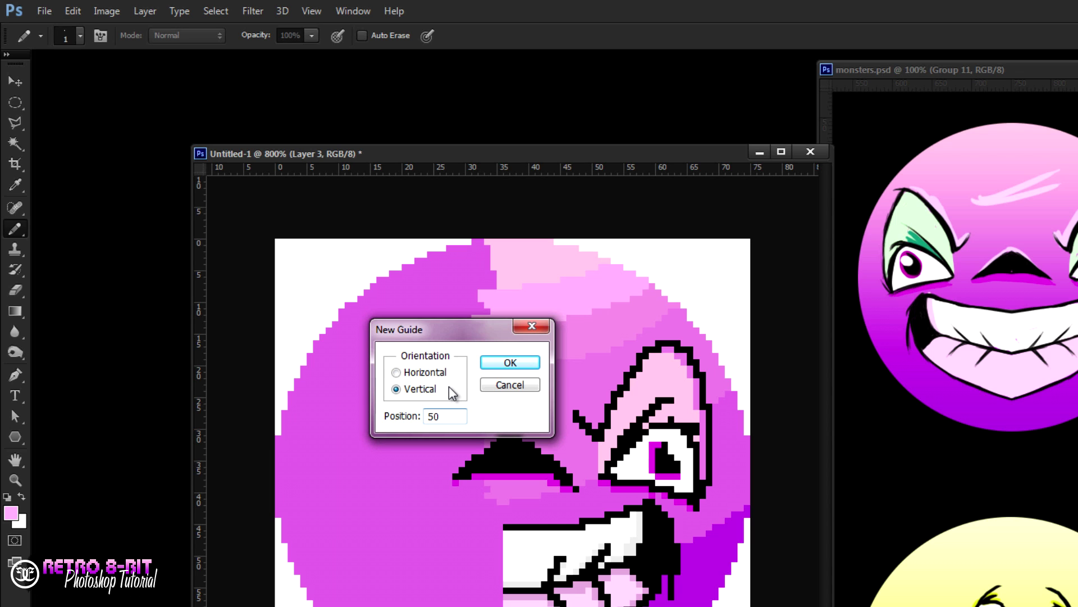
pyautogui.write('50%')
pyautogui.press('Return')
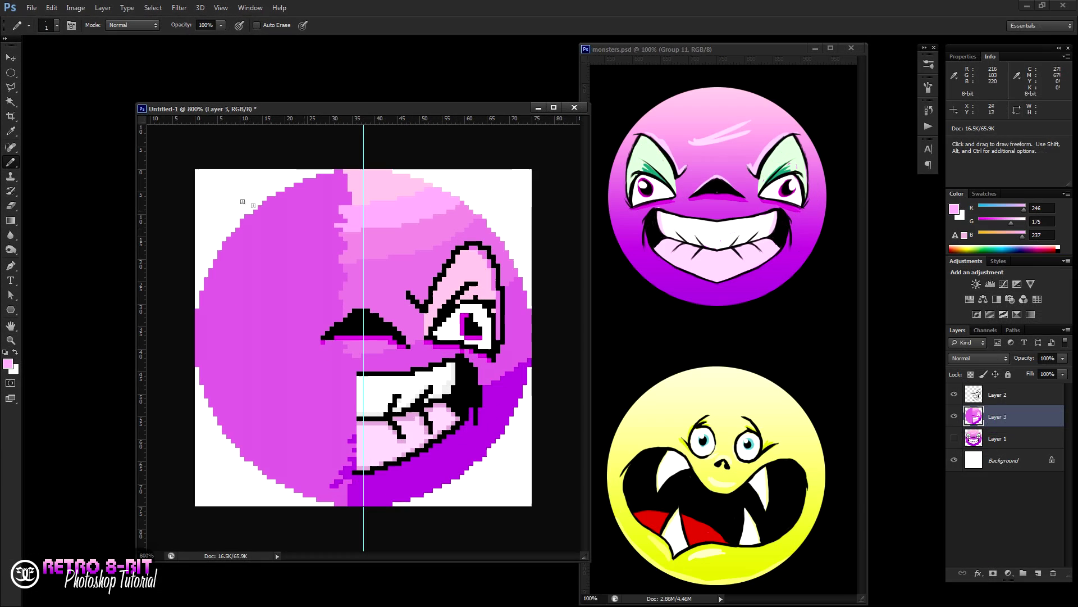
# Select the right half of the Layer 3 artwork with a 37 × 75 px rectangular marquee and paste a copy of it.
pyautogui.click(12, 77)
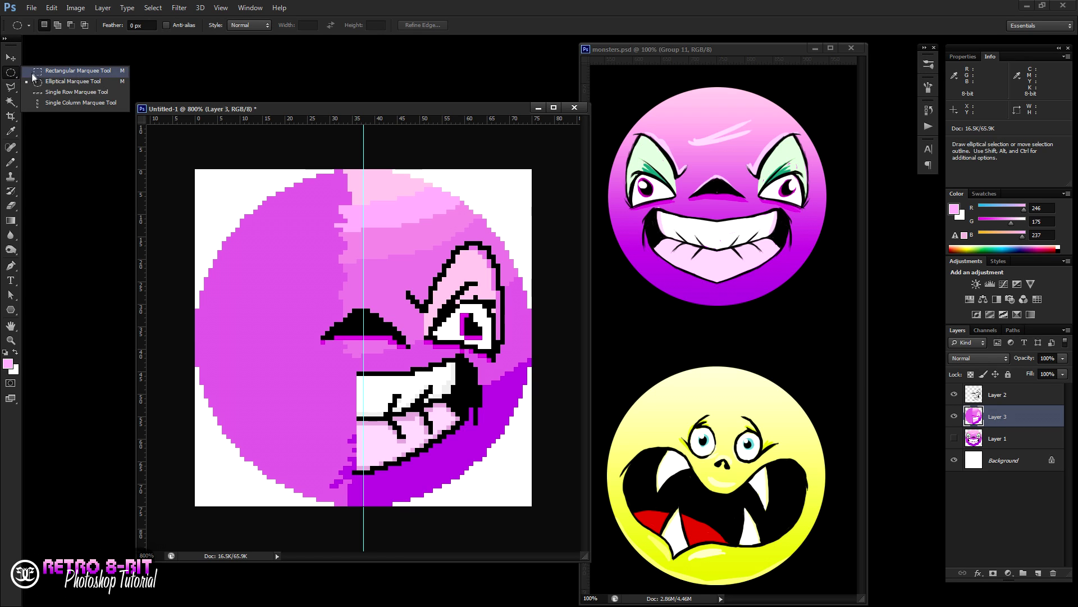
pyautogui.click(35, 73)
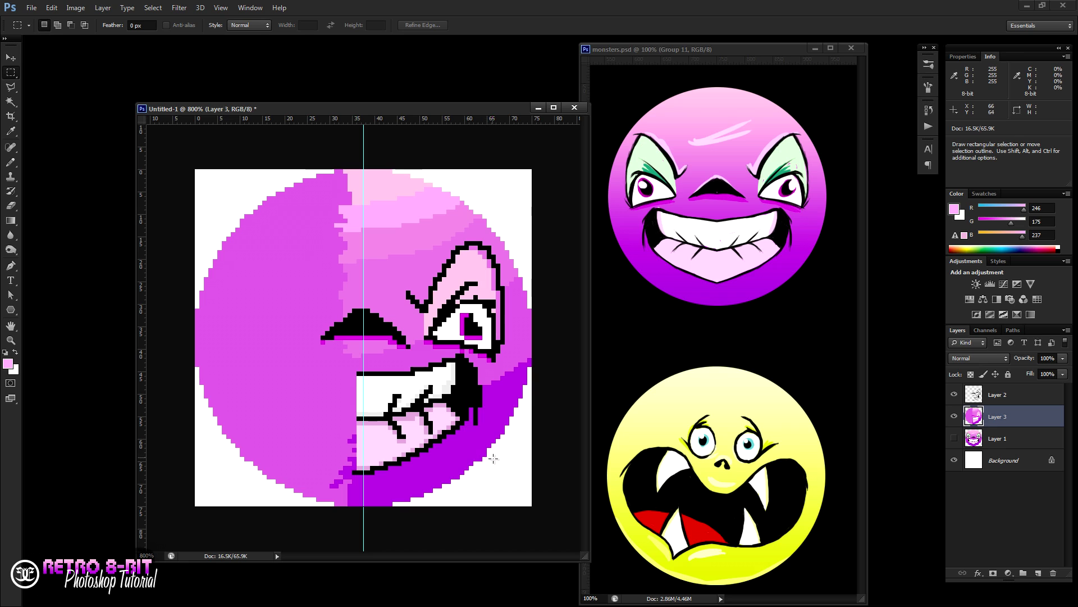
pyautogui.moveTo(545, 513); pyautogui.dragTo(365, 155)
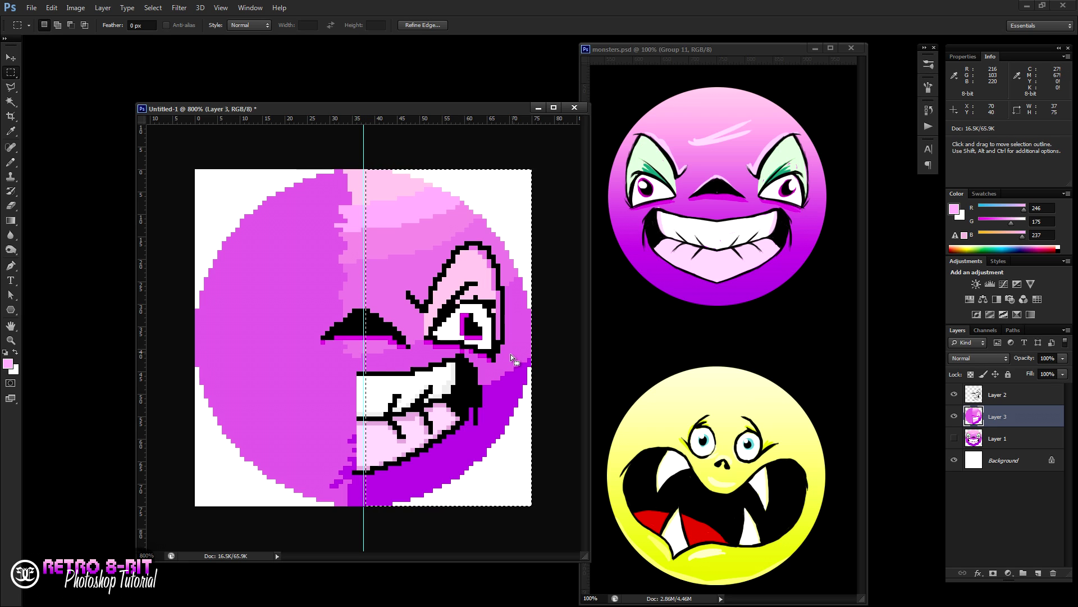
pyautogui.press('ctrl')
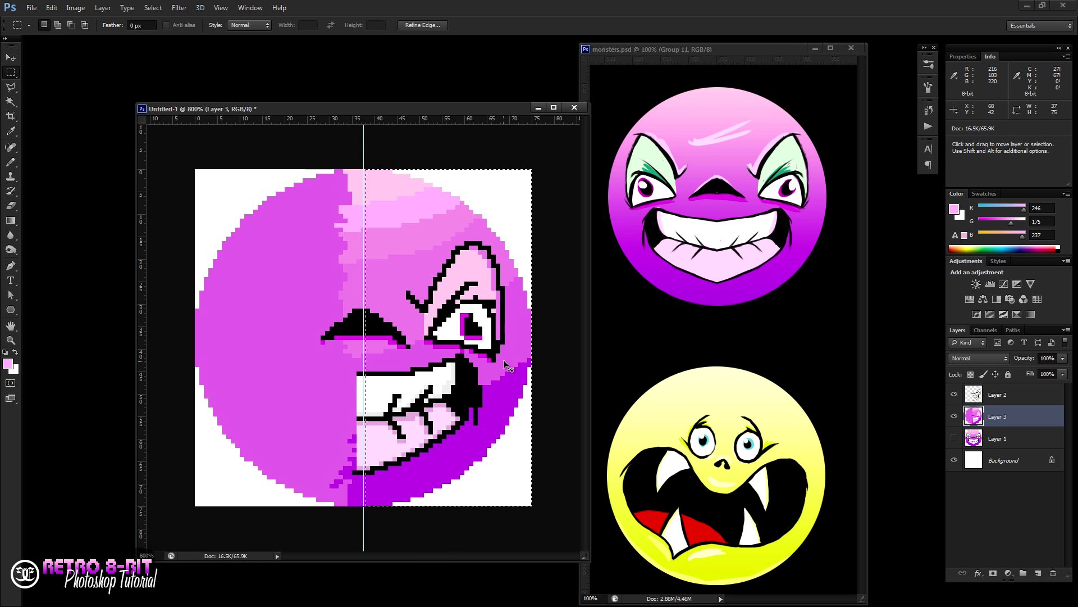
pyautogui.hotkey('ctrl', 'c')
pyautogui.hotkey('ctrl', 'v')
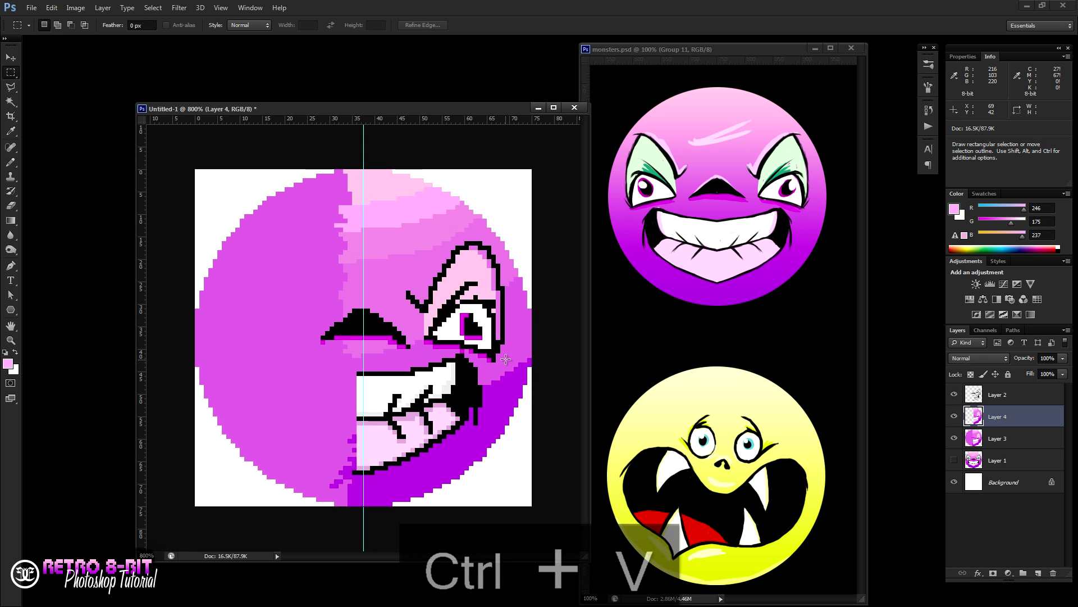
# Mirror the pasted half horizontally onto the left side of the centre guide and merge it down into Layer 3.
pyautogui.click(55, 11)
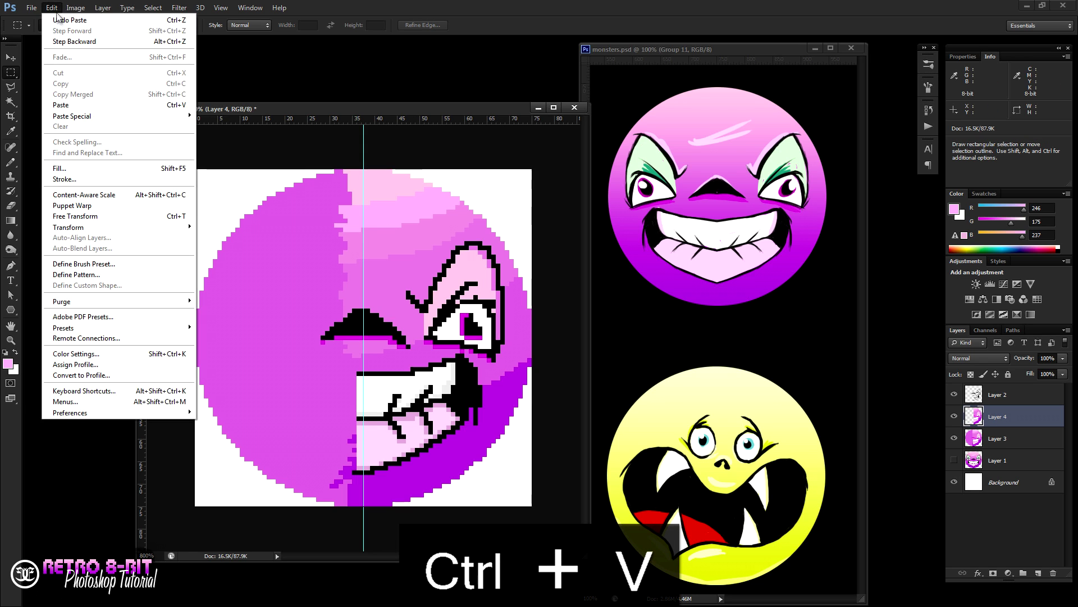
pyautogui.moveTo(163, 227)
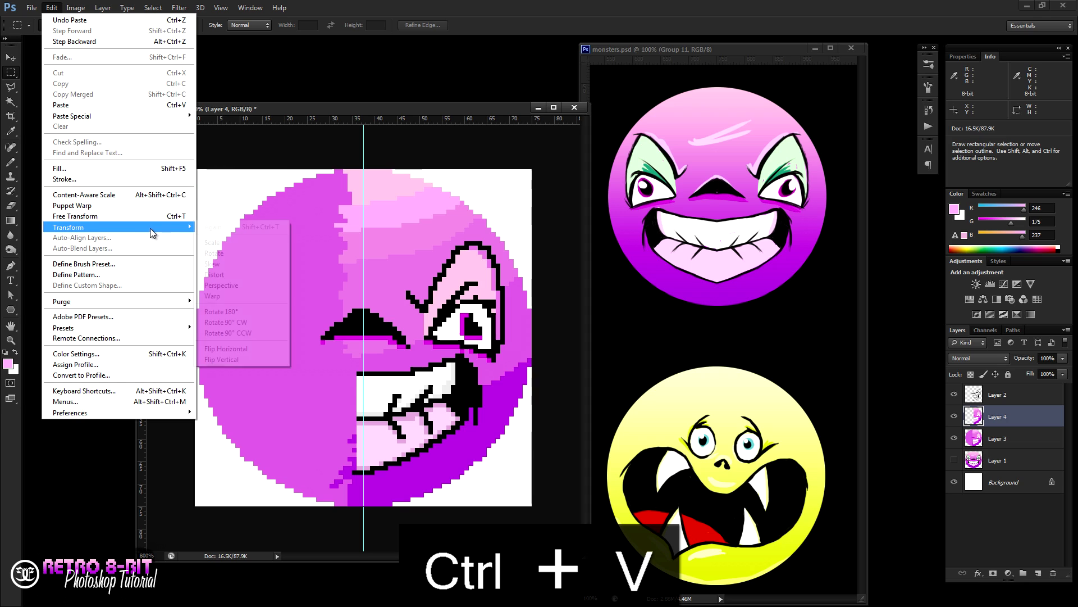
pyautogui.click(279, 349)
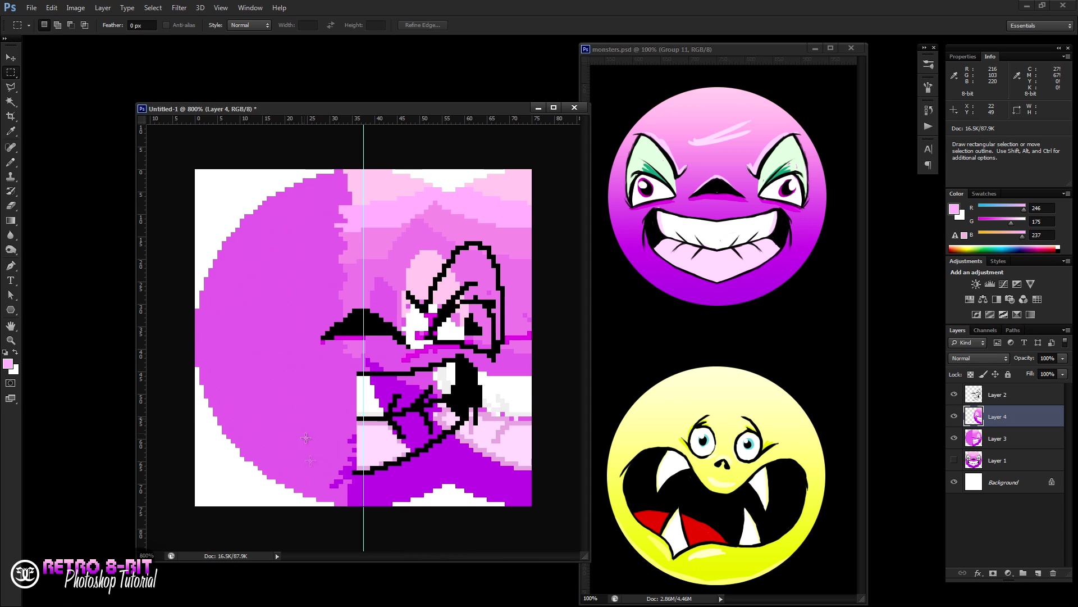
pyautogui.click(13, 60)
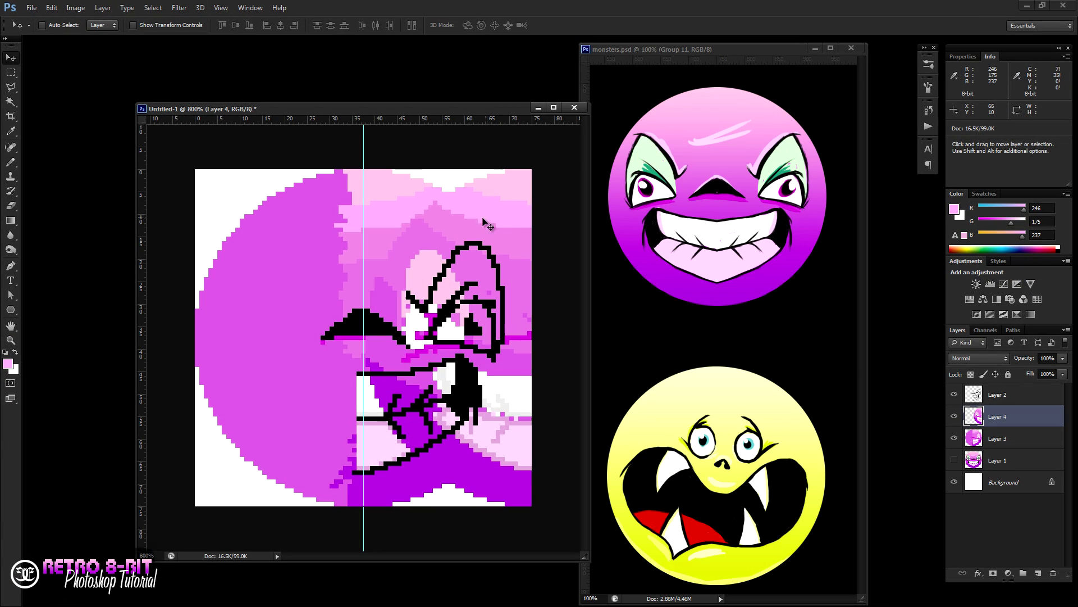
pyautogui.press('shift')
pyautogui.moveTo(521, 236); pyautogui.dragTo(355, 230)
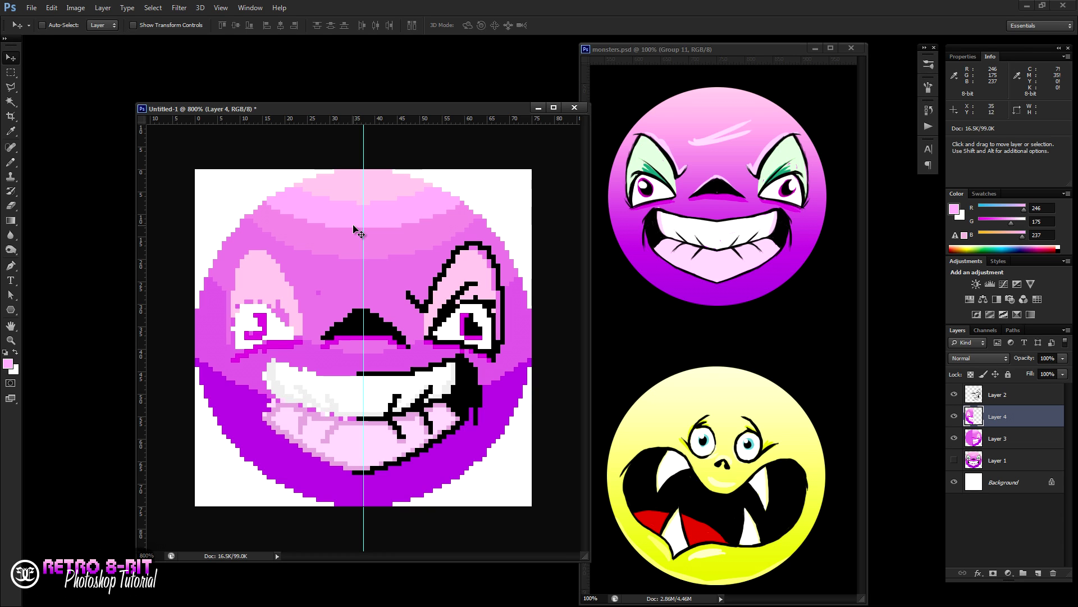
pyautogui.hotkey('ctrl', 'e')
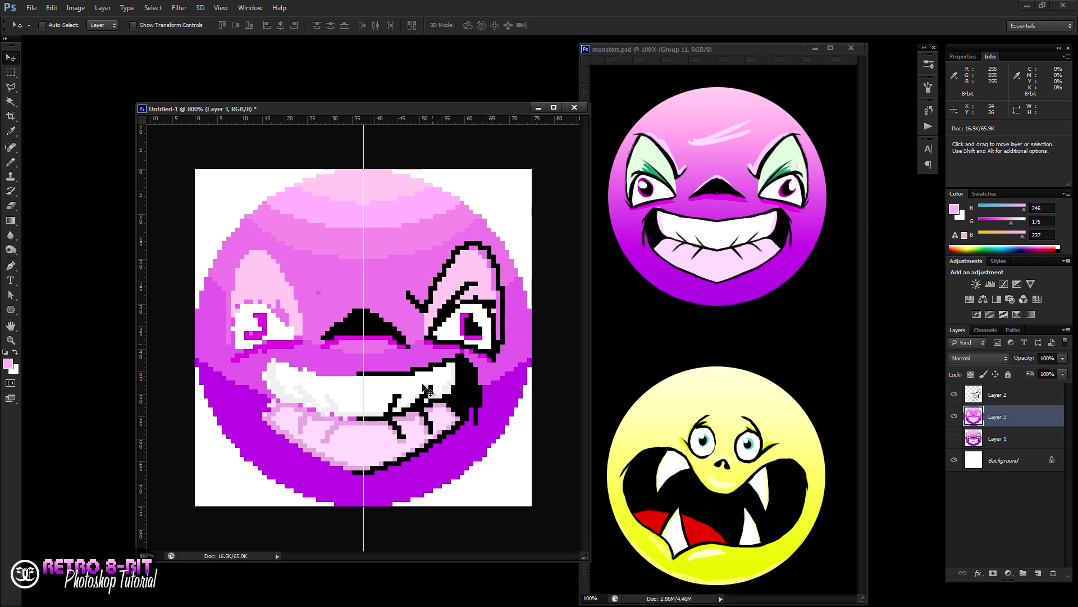
# Mirror the Layer 2 outlines onto the left half of the face with a horizontally flipped duplicate, and merge it down into Layer 2.
pyautogui.click(1014, 397)
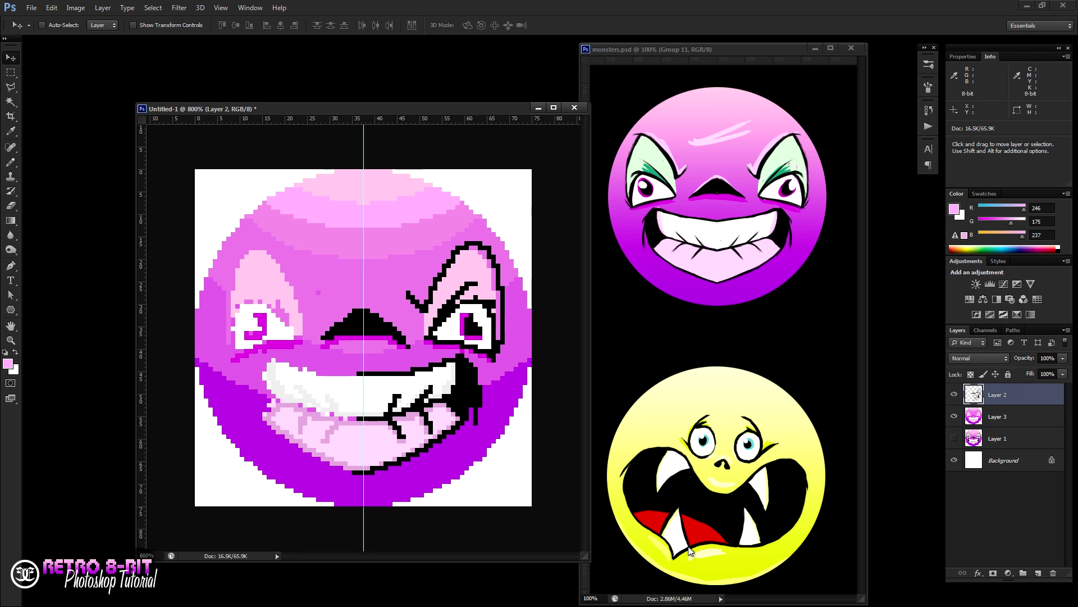
pyautogui.hotkey('ctrl', 'j')
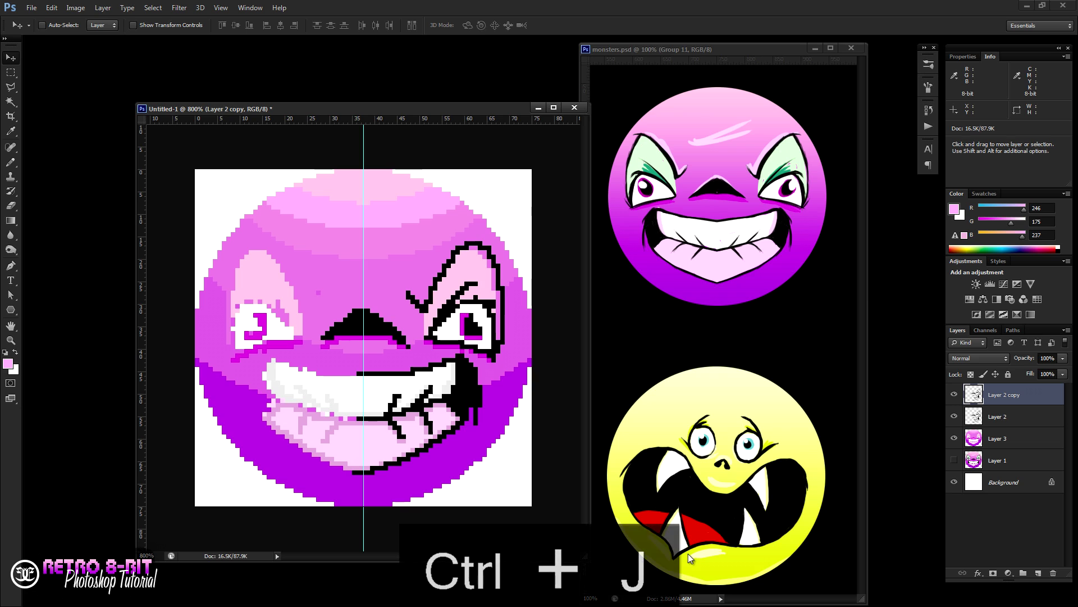
pyautogui.click(52, 8)
pyautogui.moveTo(168, 227)
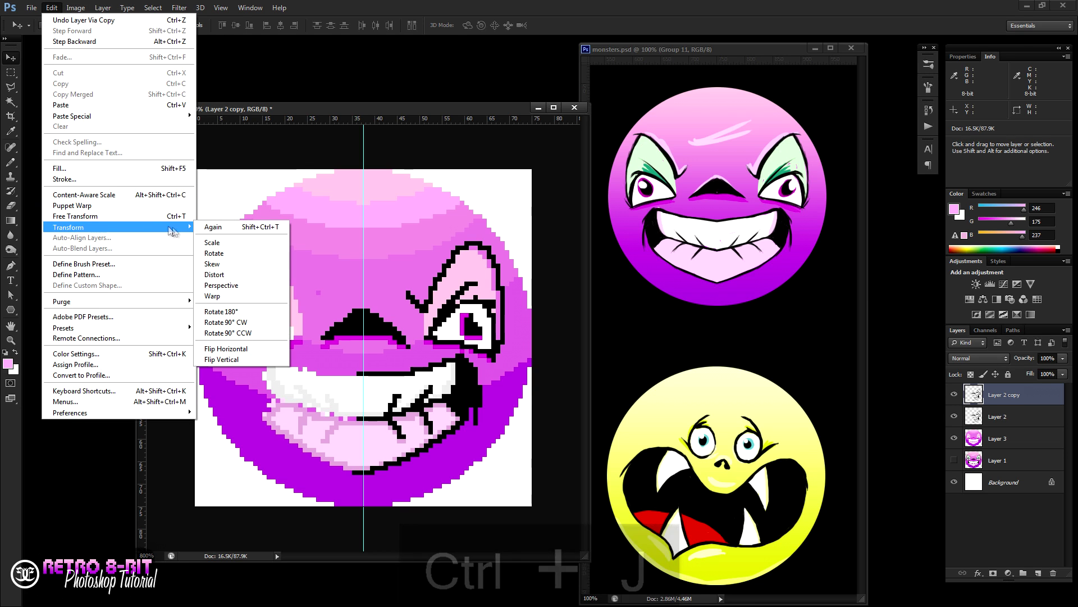
pyautogui.click(274, 351)
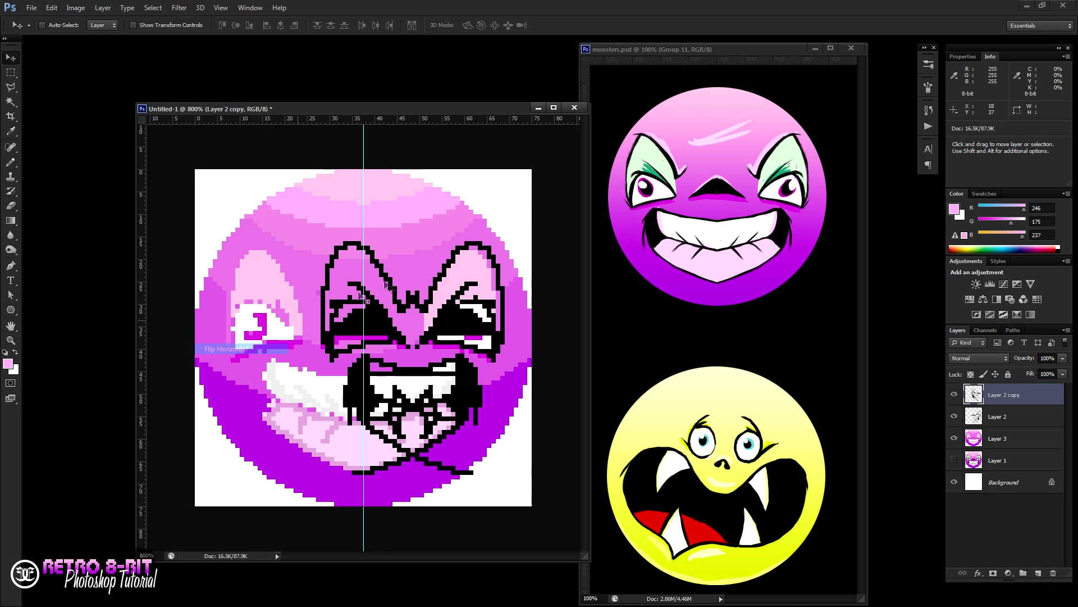
pyautogui.moveTo(461, 276); pyautogui.dragTo(376, 296)
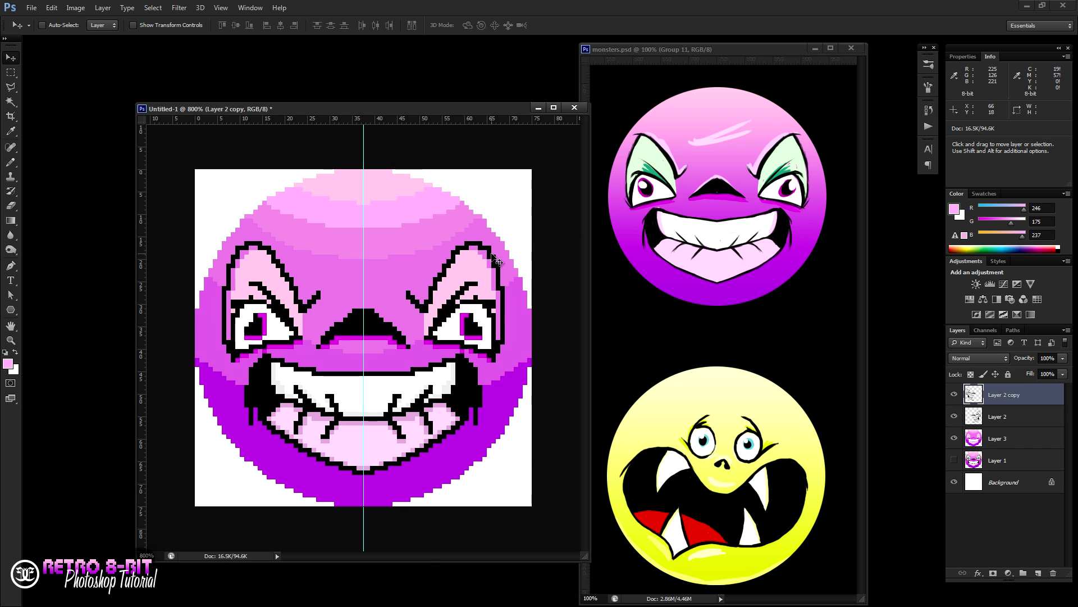
pyautogui.hotkey('ctrl', 'e')
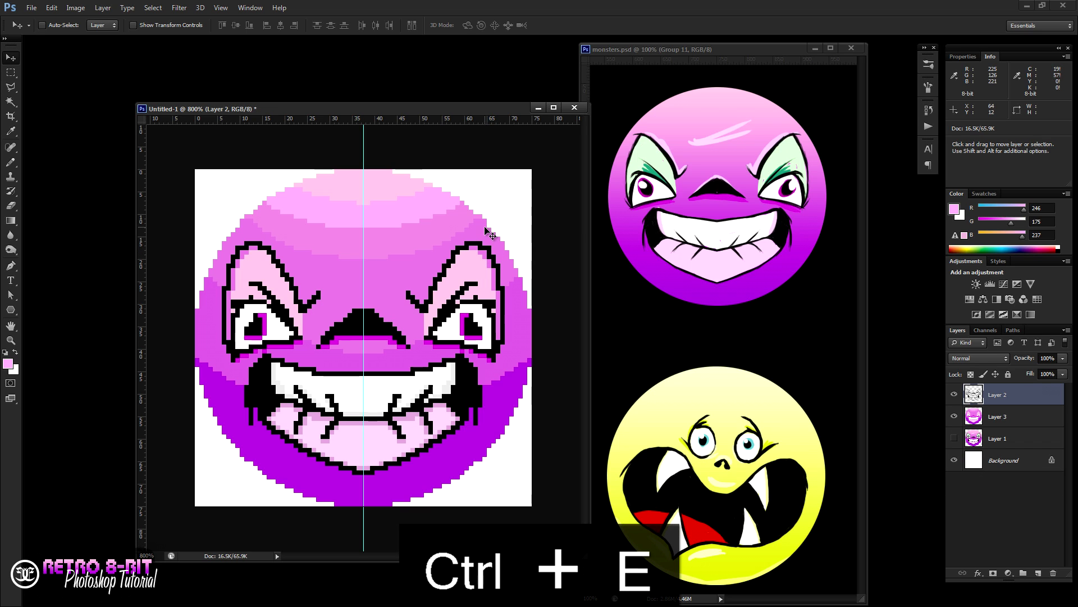
# Select the left eye's black pupil with a 4 × 5 px marquee on Layer 2, flip it horizontally and deselect.
pyautogui.click(11, 72)
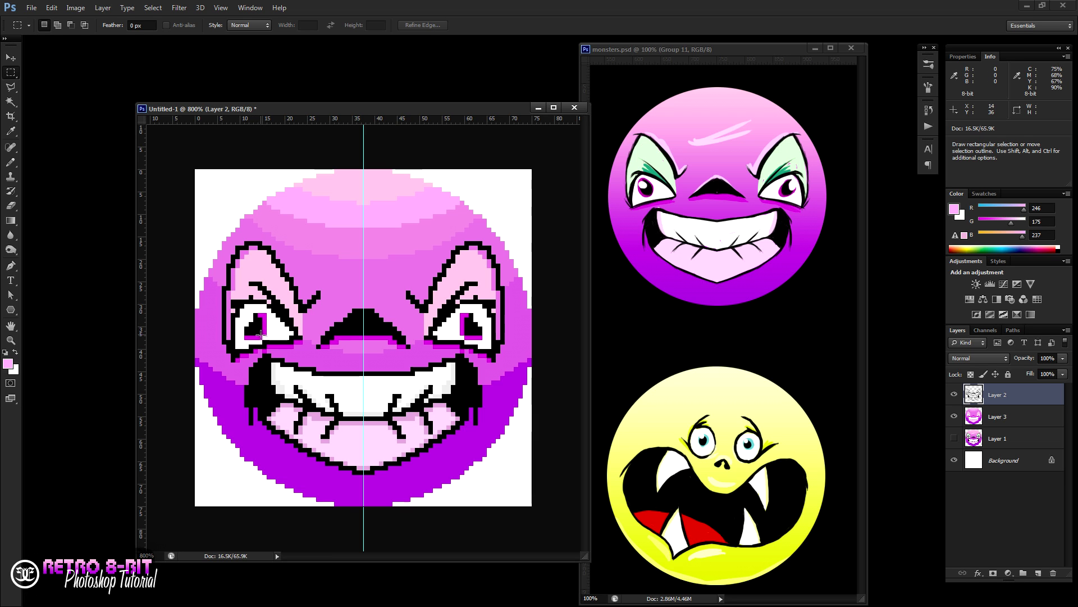
pyautogui.moveTo(261, 333); pyautogui.dragTo(249, 306)
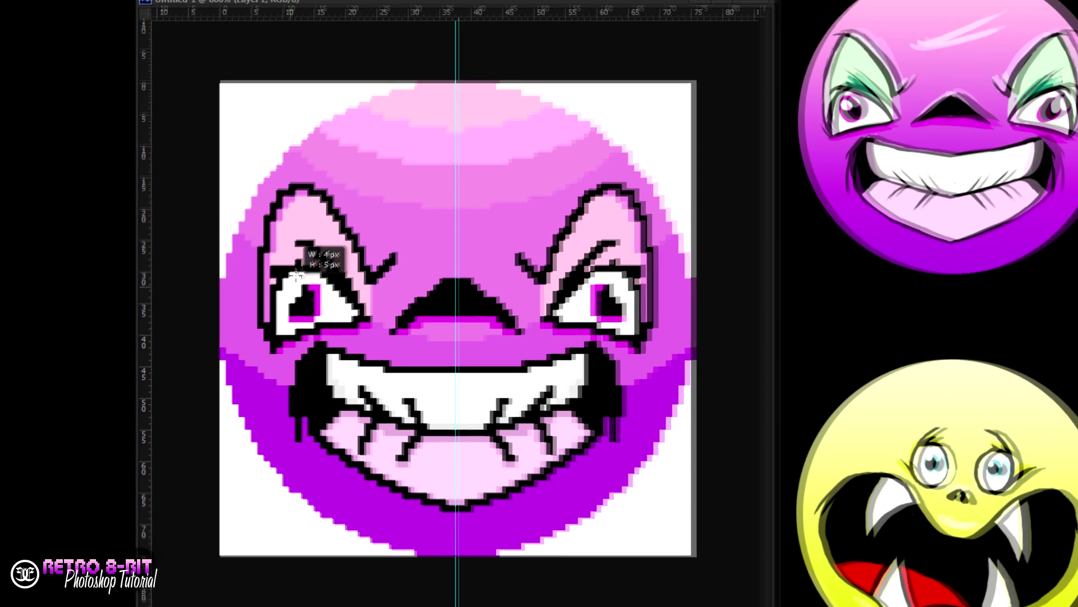
pyautogui.moveTo(296, 276); pyautogui.dragTo(292, 284)
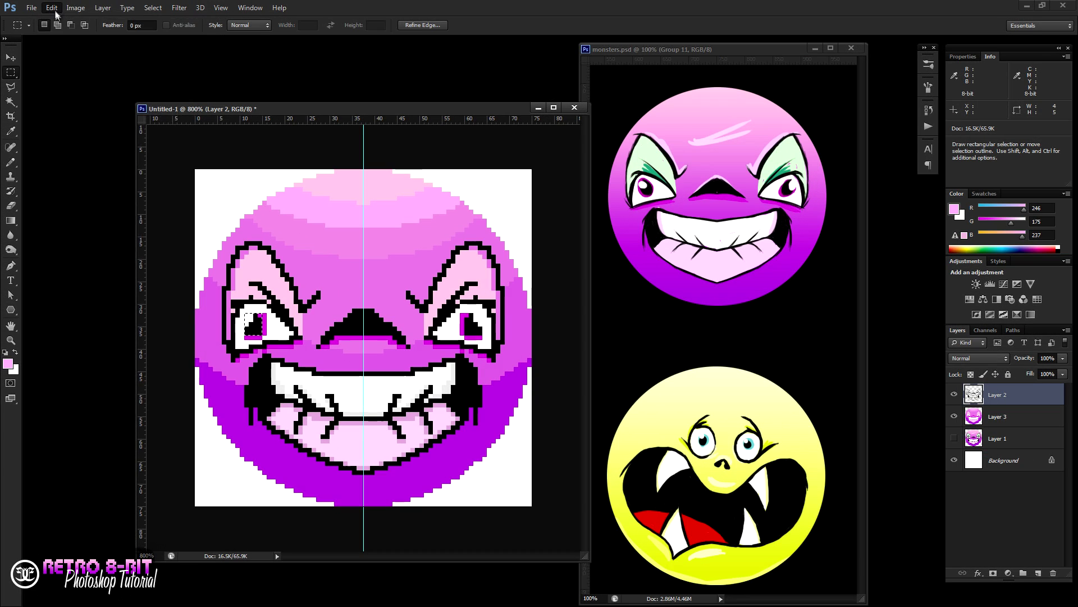
pyautogui.click(52, 8)
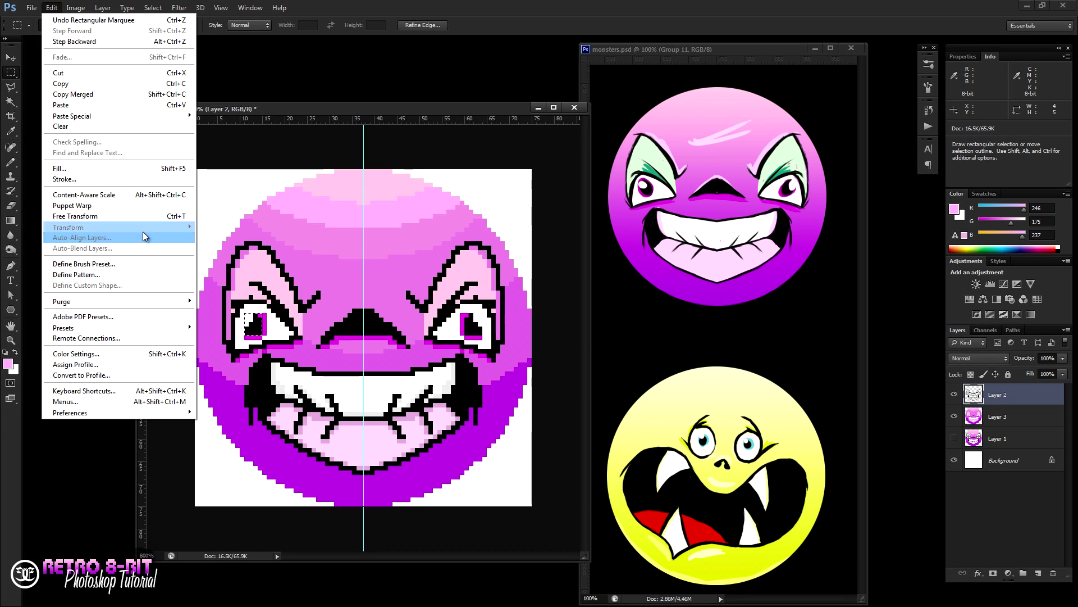
pyautogui.moveTo(155, 232)
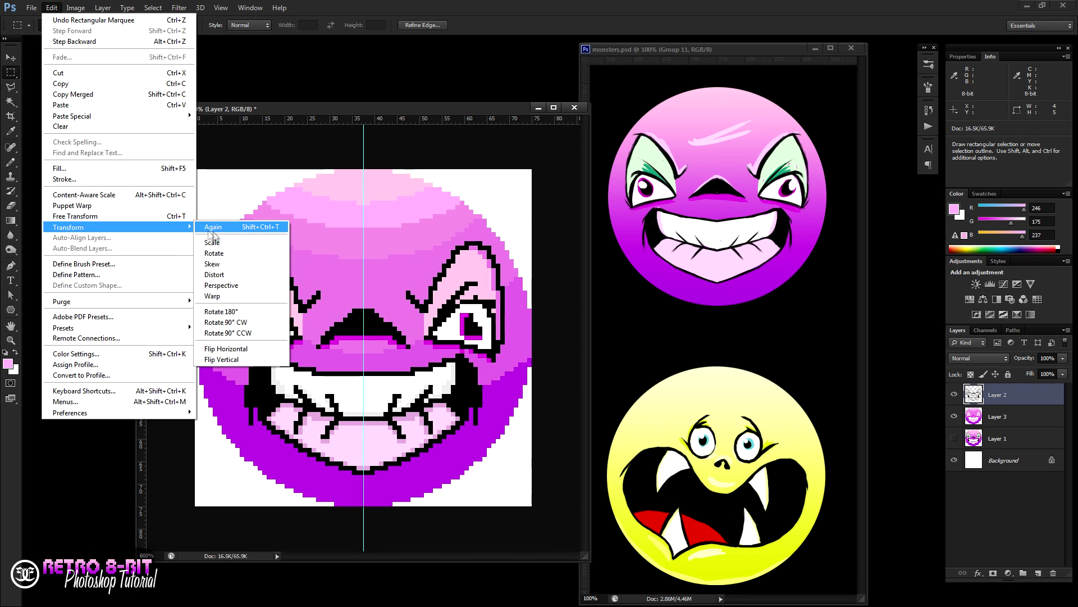
pyautogui.click(269, 348)
pyautogui.hotkey('ctrl', 'd')
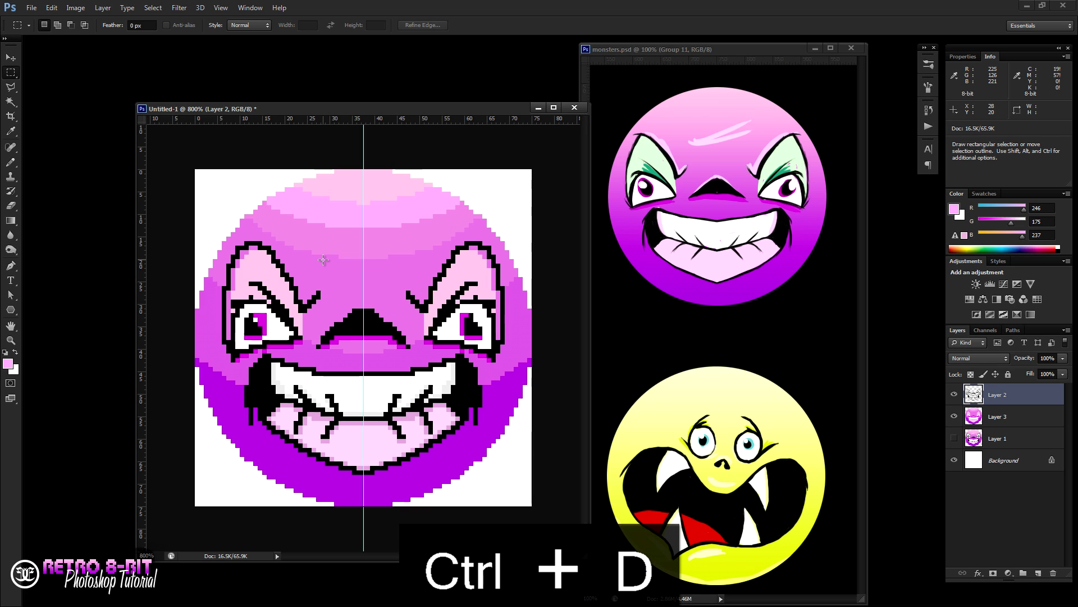
# Pencil over the purple iris pixels of the left eye with white on Layer 3.
pyautogui.click(10, 162)
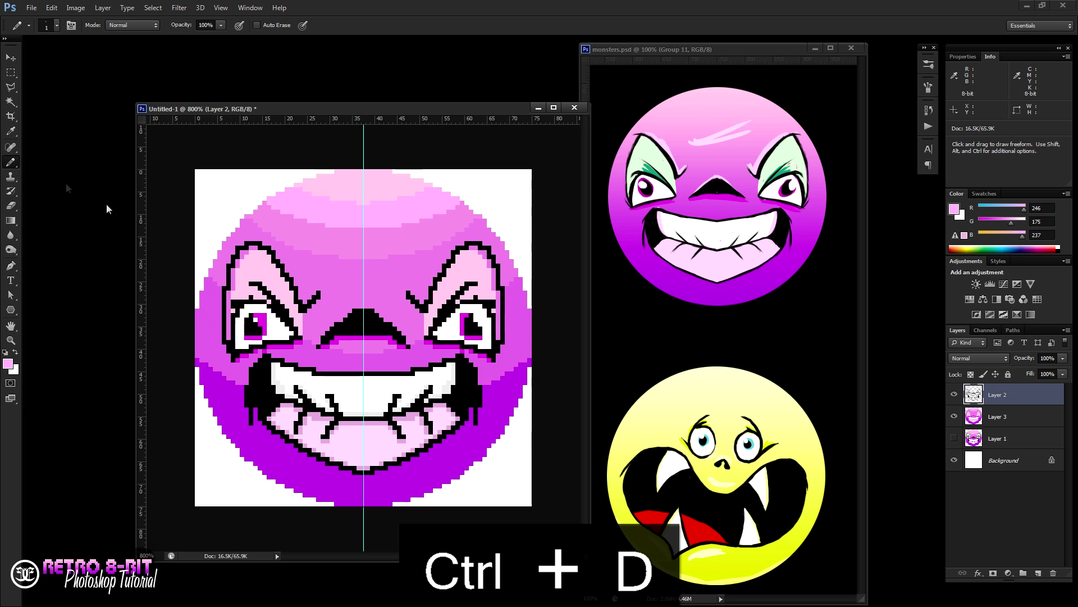
pyautogui.click(1002, 413)
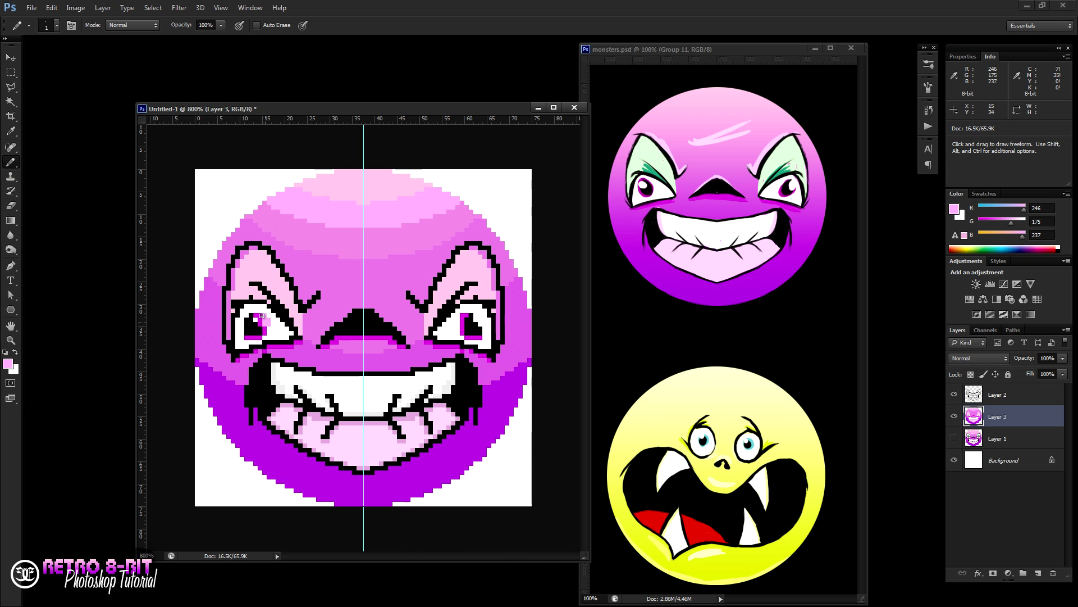
pyautogui.hotkey('ctrl', 'z')
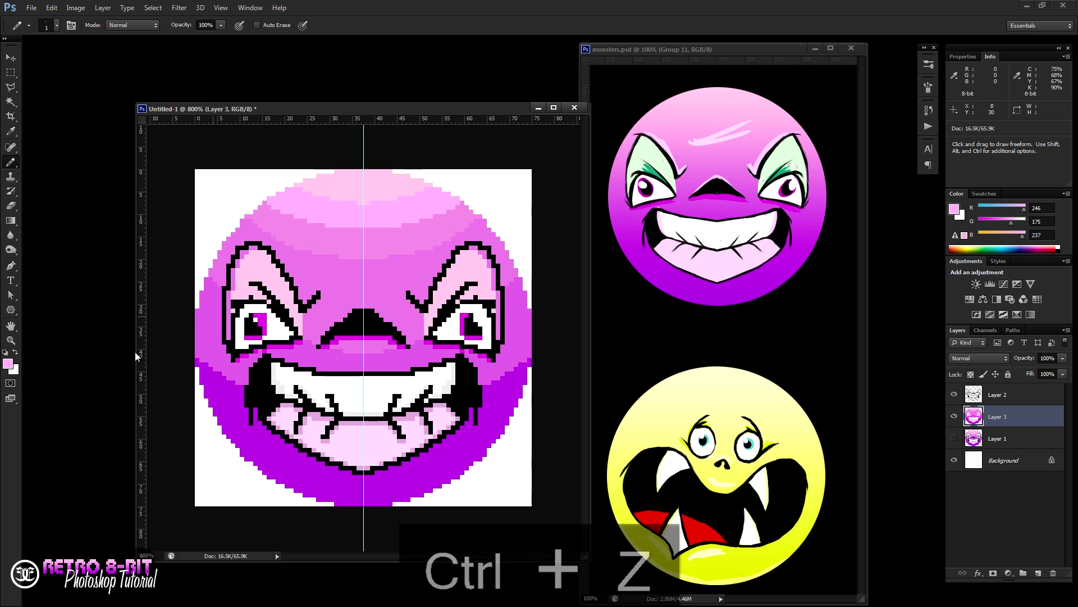
pyautogui.click(16, 353)
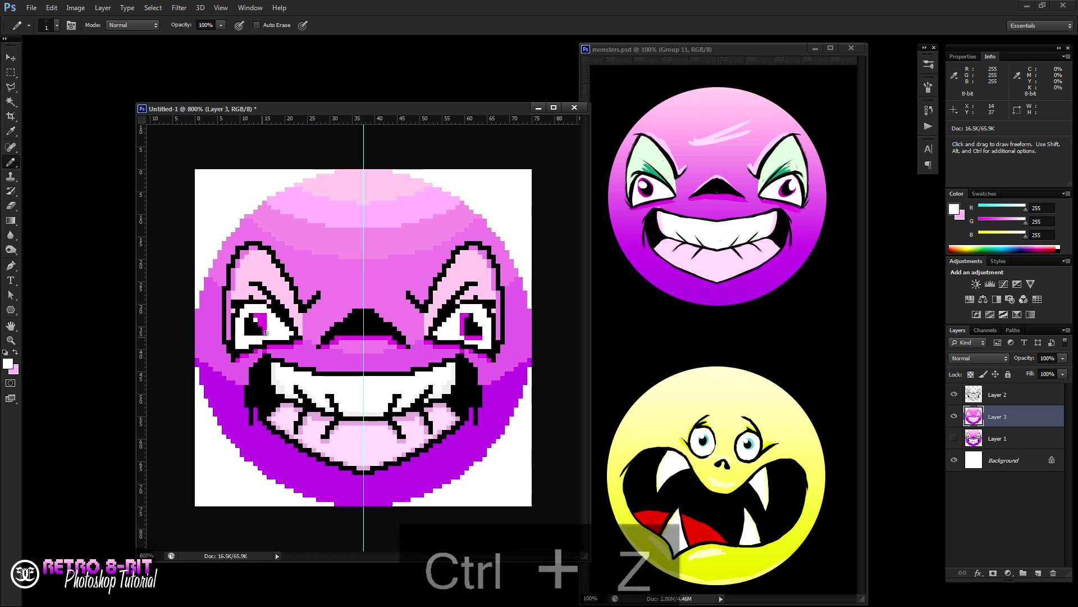
pyautogui.moveTo(265, 317); pyautogui.dragTo(254, 315)
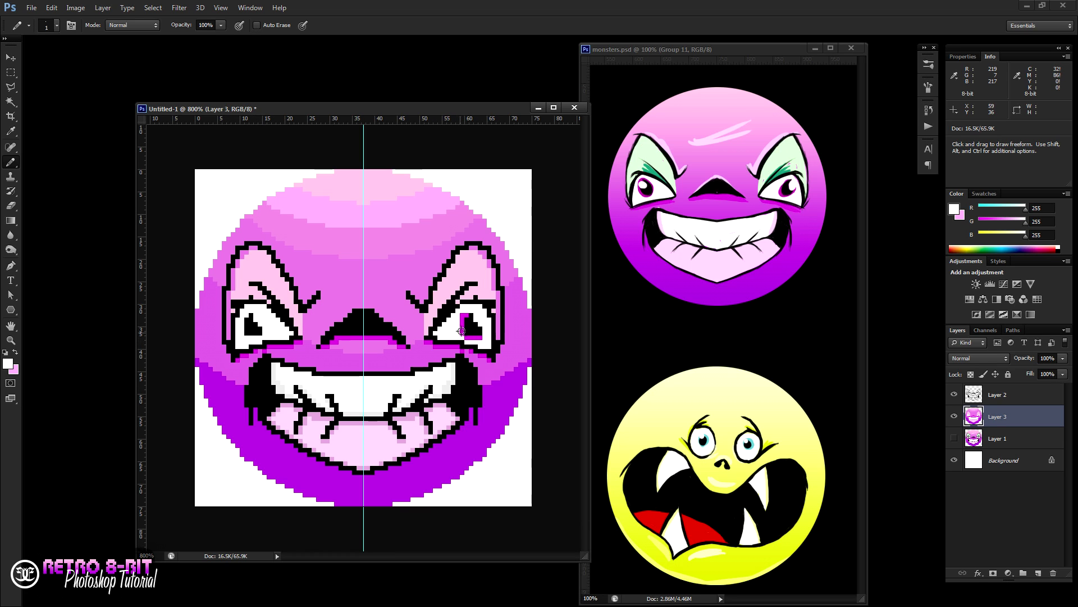
# Sample the right iris's purple (R 219, G 7, B 217) and pencil an iris along the left eye's pupil.
pyautogui.keyDown('alt'); pyautogui.click(461, 322); pyautogui.keyUp('alt')
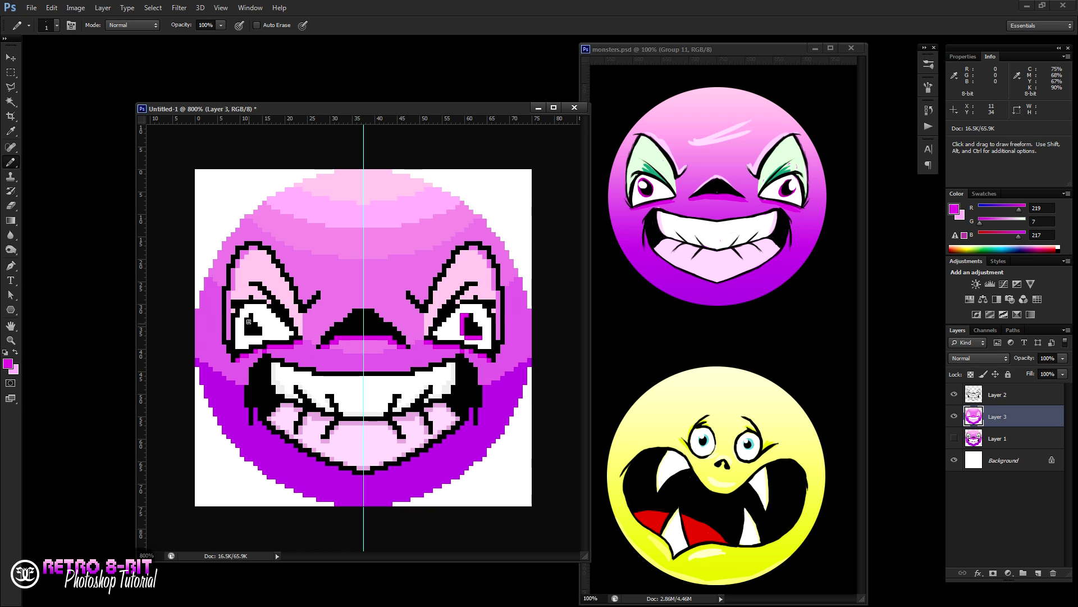
pyautogui.click(258, 337)
# Set the background colour to white, make it the foreground colour and pencil over the left eye's purple iris.
pyautogui.click(15, 370)
pyautogui.click(265, 321)
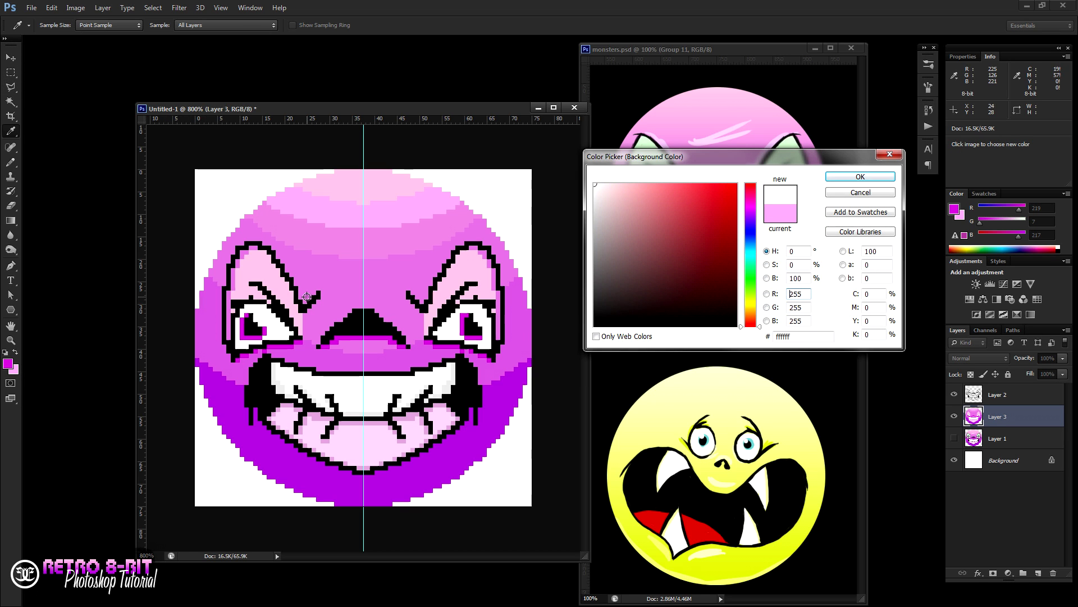
pyautogui.click(851, 174)
pyautogui.press('b')
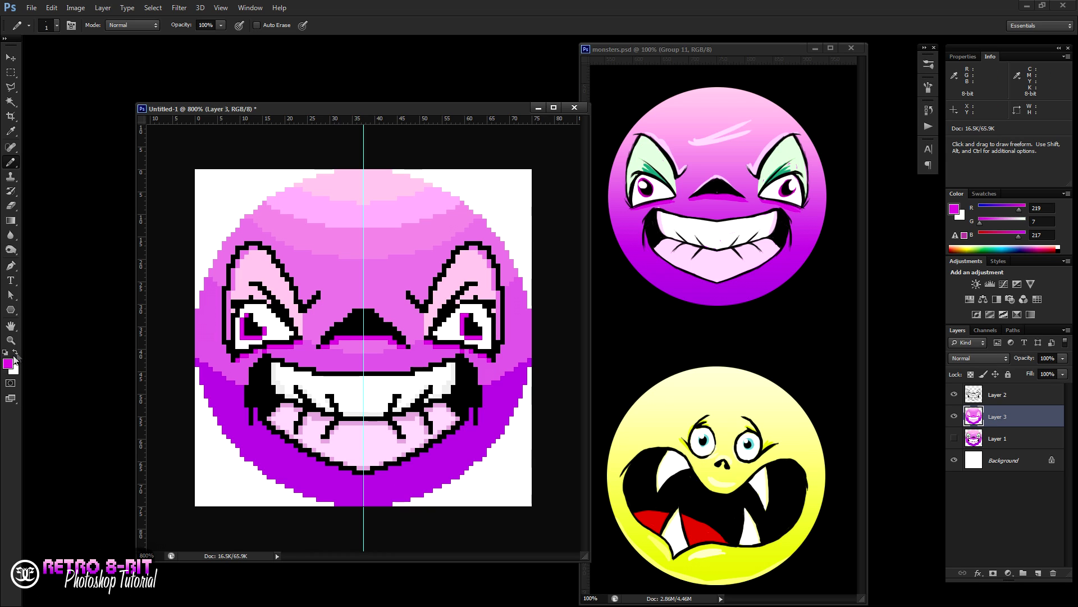
pyautogui.press('x')
pyautogui.moveTo(249, 315)
pyautogui.mouseDown()
pyautogui.moveTo(250, 337)
pyautogui.moveTo(266, 324)
pyautogui.mouseUp()
# Select the left eye's 4 × 5 px pupil, move it one pixel to the right on Layer 2 and deselect.
pyautogui.press('m')
pyautogui.moveTo(244, 313); pyautogui.dragTo(262, 336)
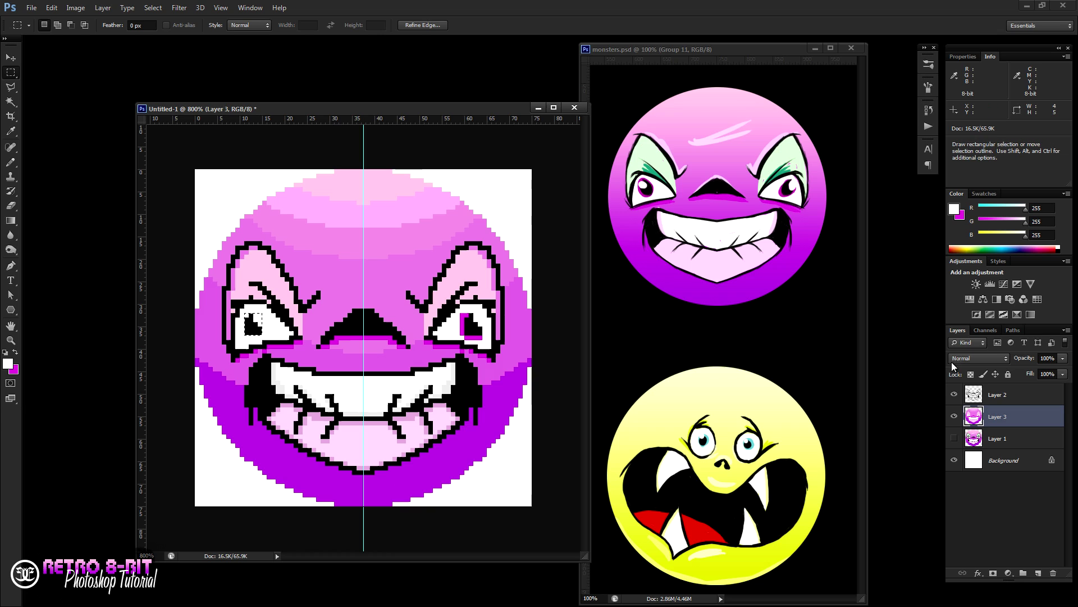
pyautogui.click(997, 394)
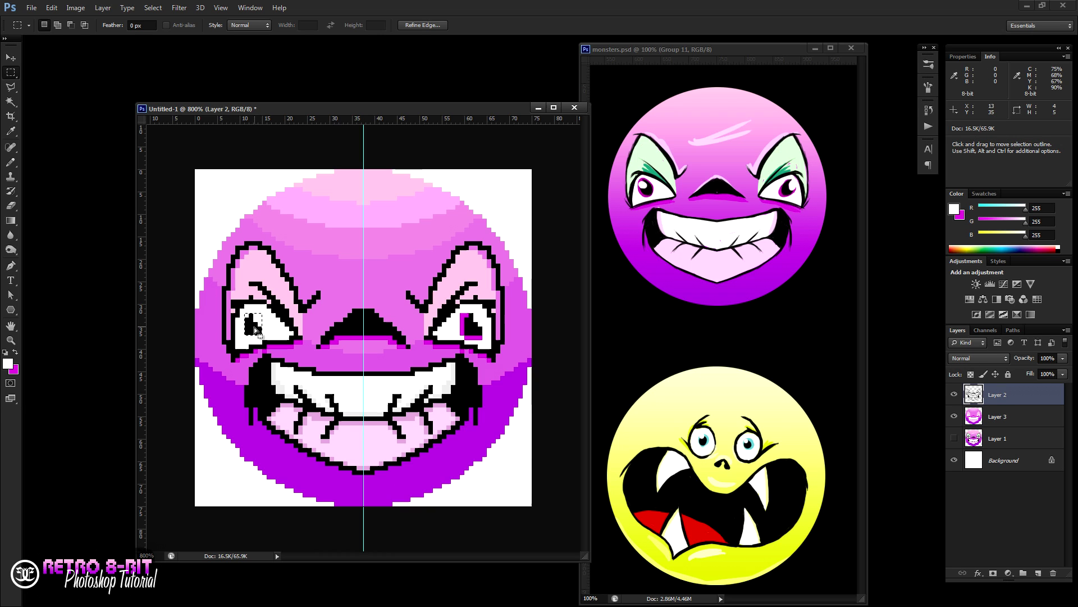
pyautogui.click(10, 57)
pyautogui.moveTo(257, 332); pyautogui.dragTo(260, 333)
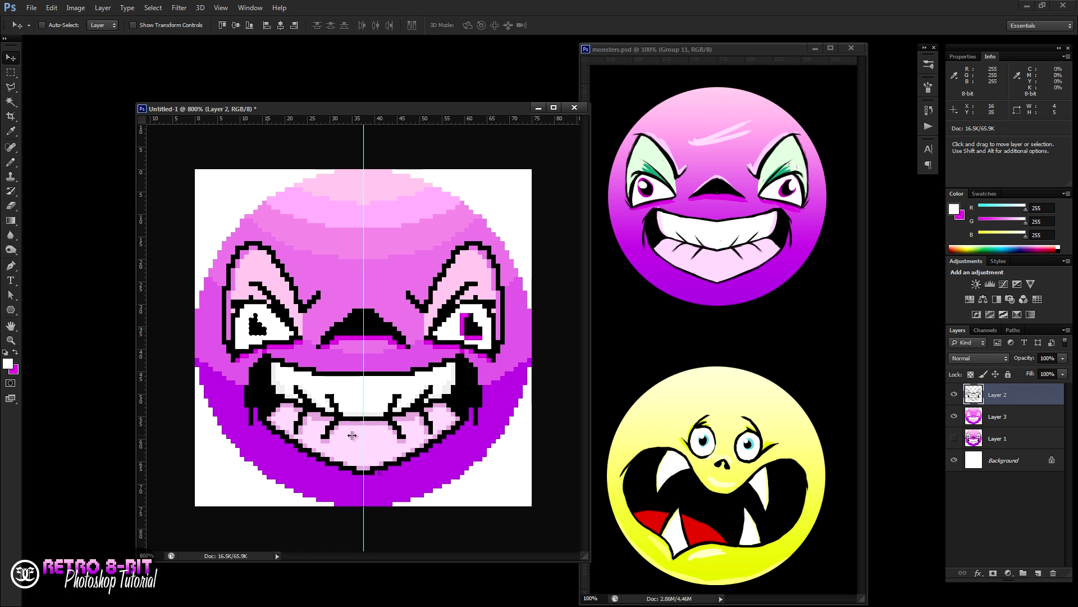
pyautogui.hotkey('ctrl', 'd')
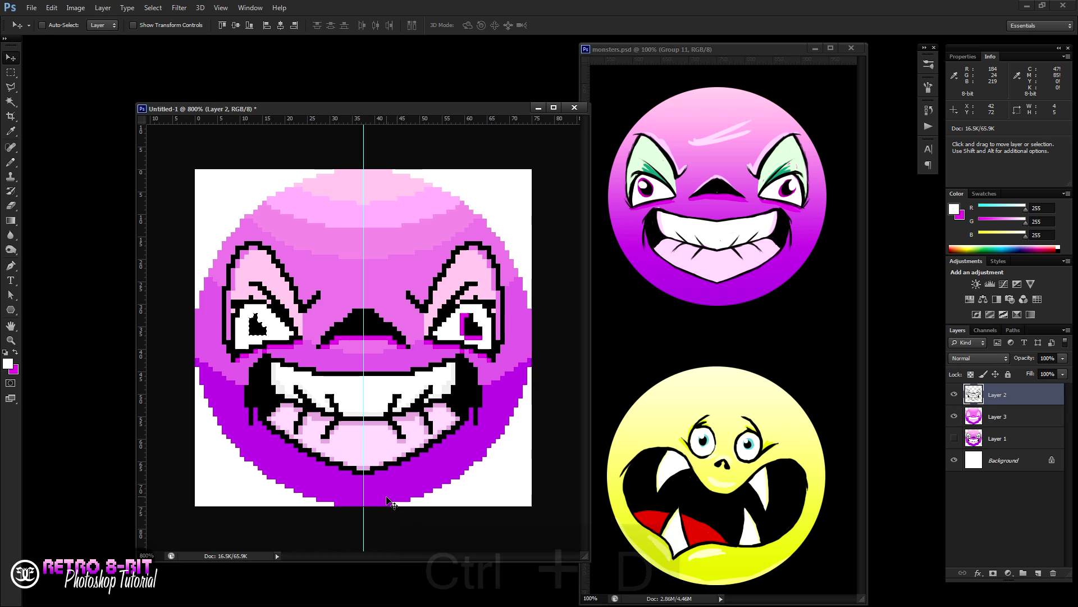
# Make the purple (R 219, G 7, B 217) the foreground colour and pencil an iris beside the left eye's pupil on Layer 3.
pyautogui.click(1015, 418)
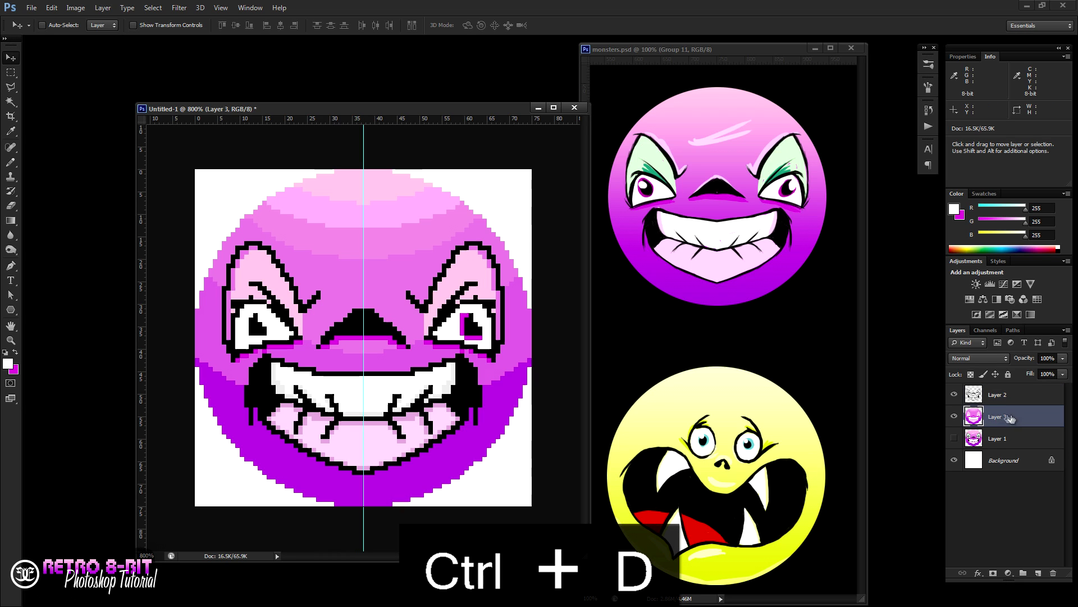
pyautogui.click(16, 352)
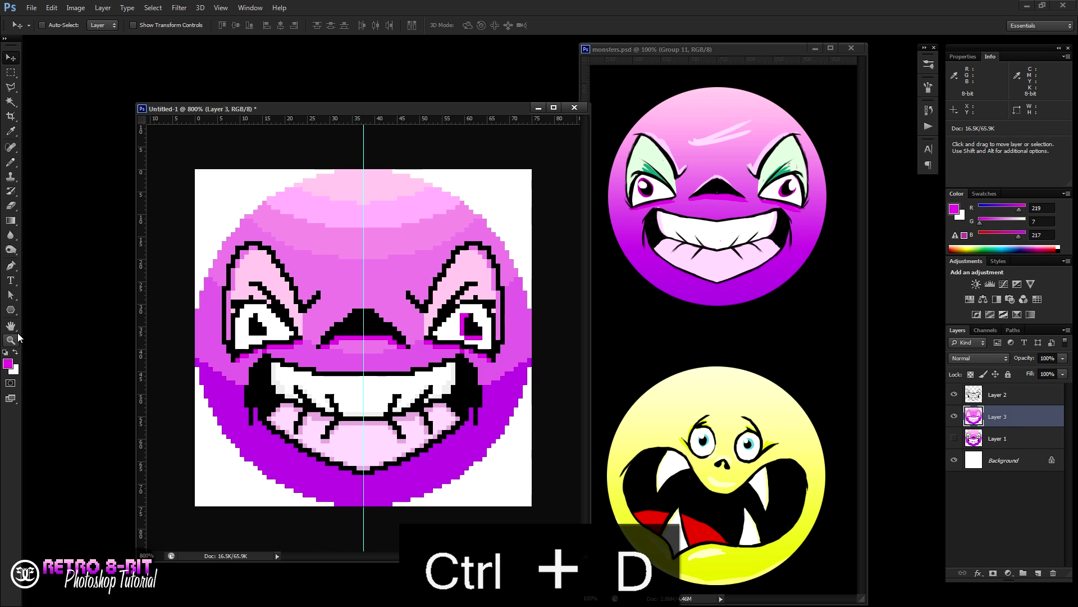
pyautogui.click(11, 162)
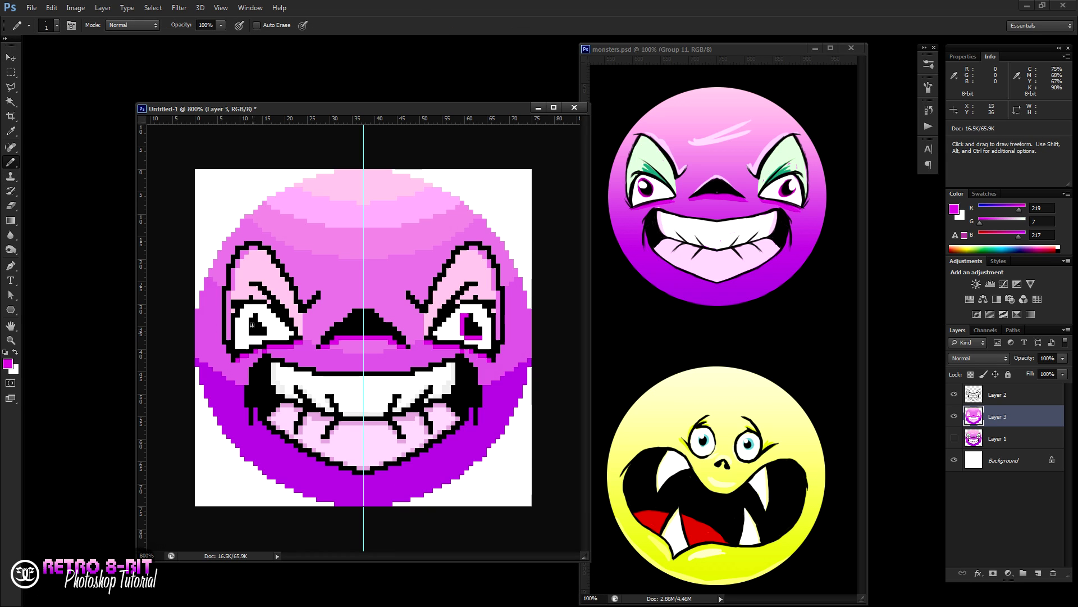
pyautogui.click(247, 333)
pyautogui.moveTo(249, 334); pyautogui.dragTo(256, 318)
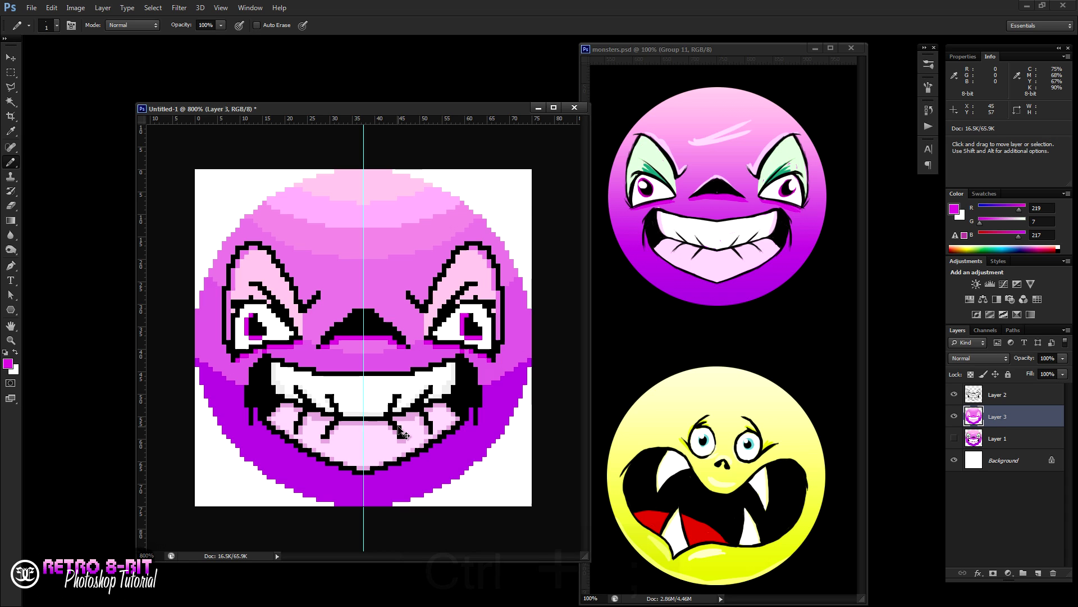
# Hide the centre guide and zoom the pixel-art face out to 600%.
pyautogui.hotkey('ctrl', ';')
pyautogui.click(11, 339)
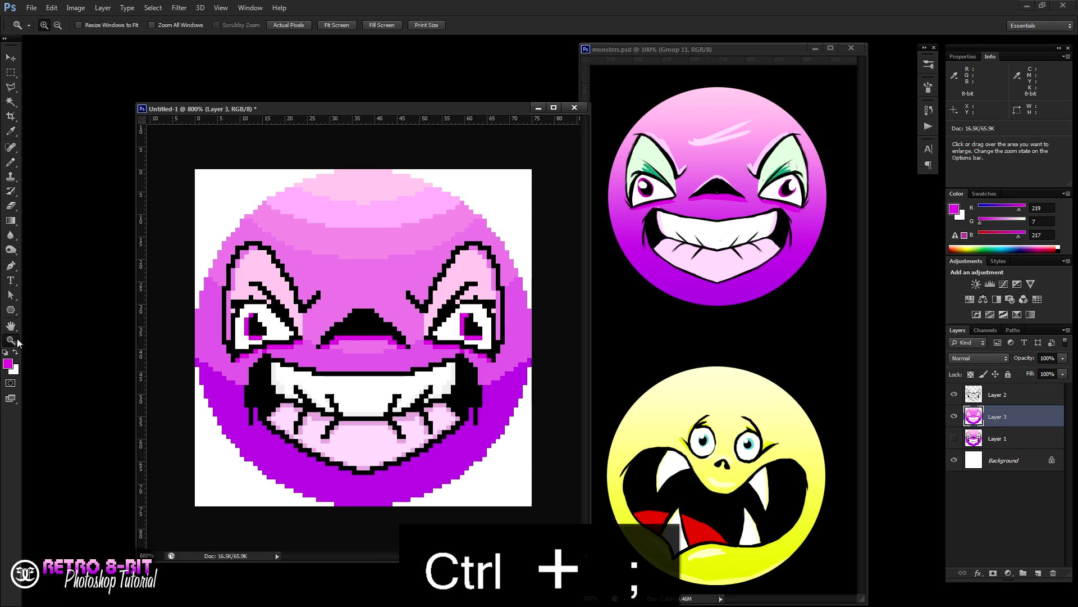
pyautogui.keyDown('alt'); pyautogui.click(469, 329); pyautogui.keyUp('alt')
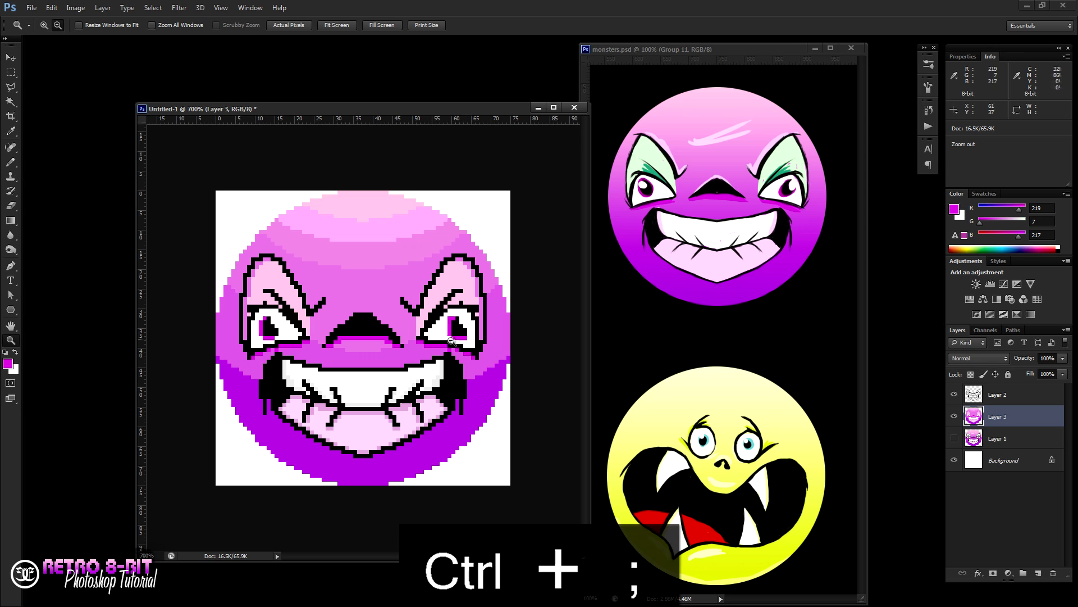
pyautogui.keyDown('alt'); pyautogui.click(438, 348); pyautogui.keyUp('alt')
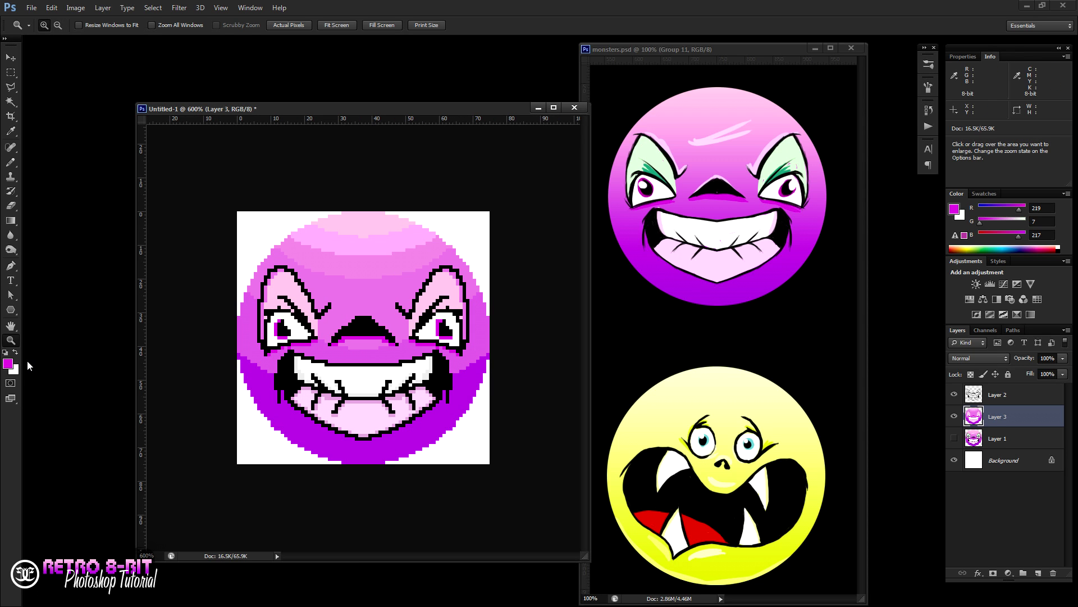
# Set the background colour to black, sampled from behind the reference monsters, and fill the Background layer with it.
pyautogui.click(16, 372)
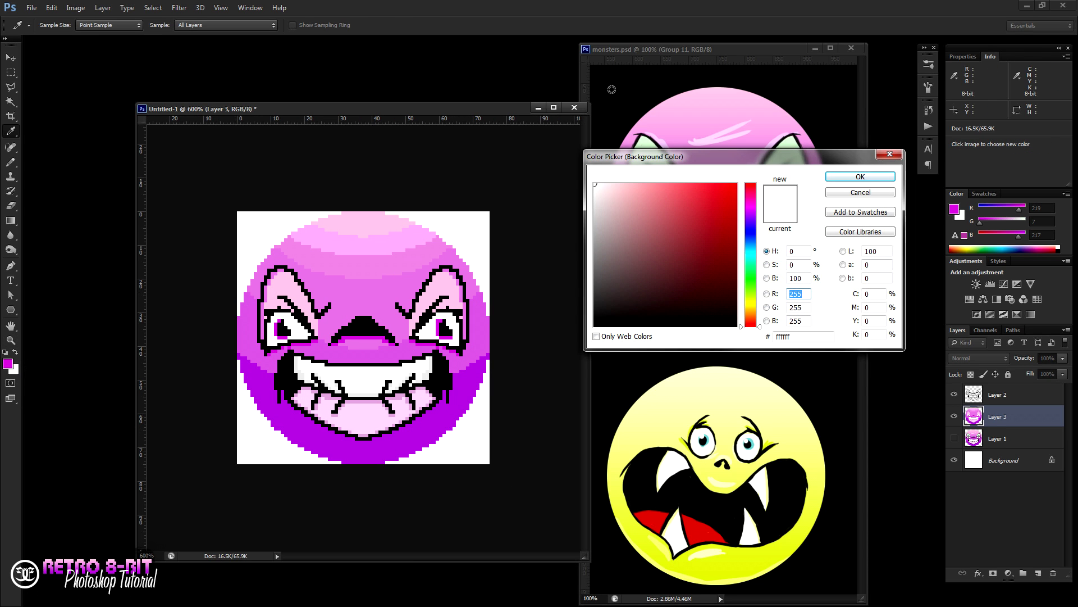
pyautogui.click(615, 89)
pyautogui.click(860, 177)
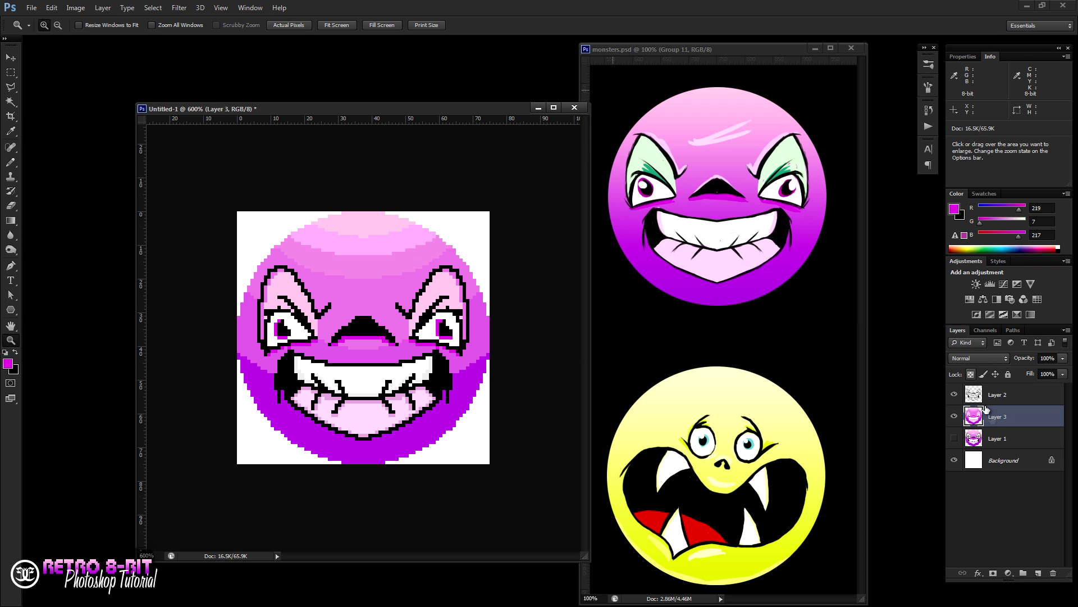
pyautogui.click(1005, 462)
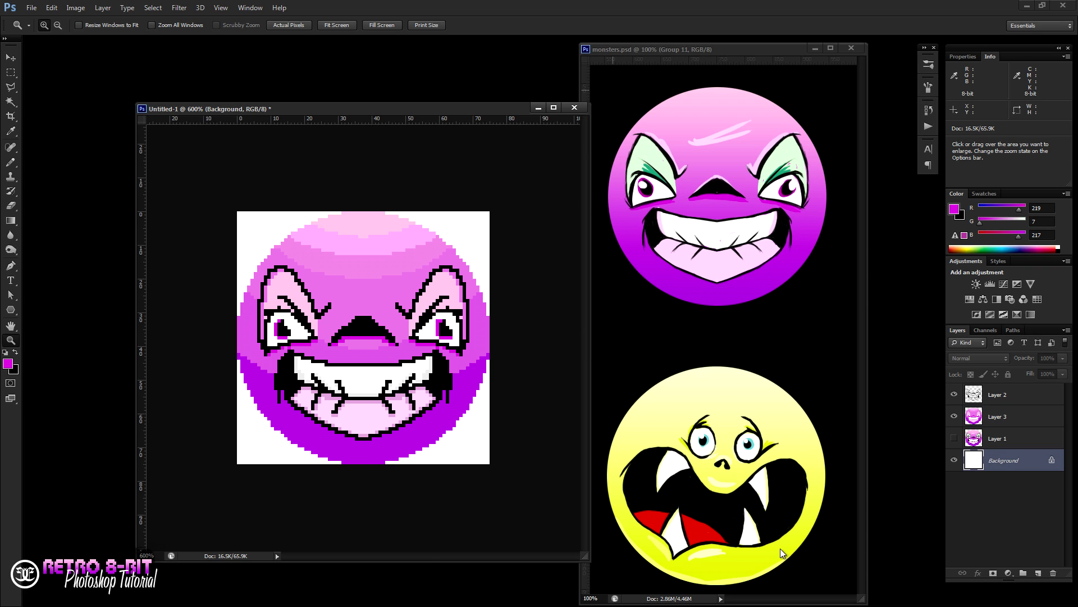
pyautogui.hotkey('ctrl', 'Delete')
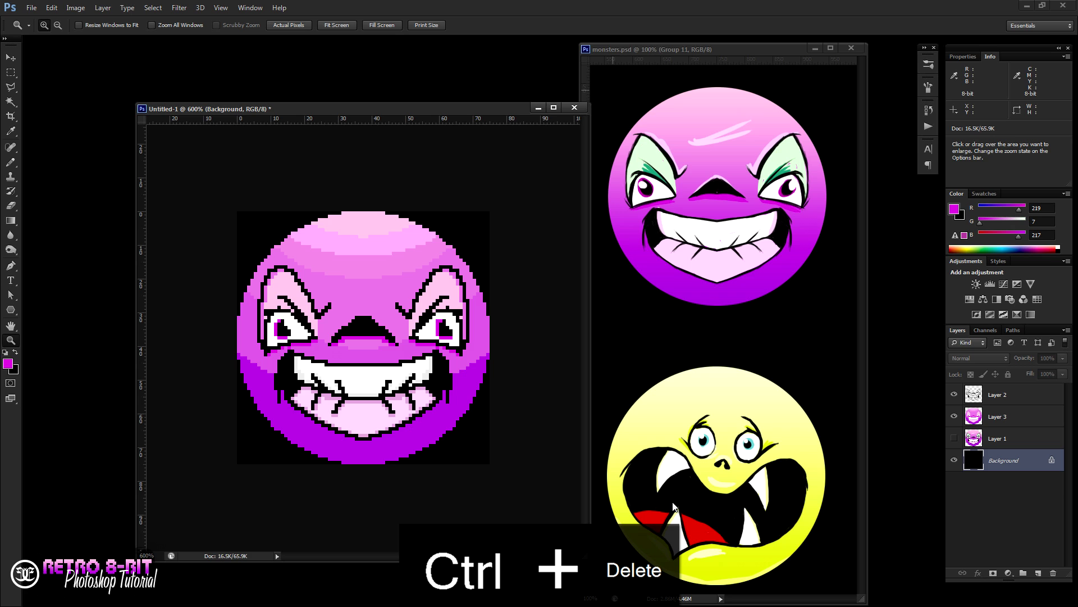
# Enlarge the canvas to 150 × 150 pixels around the centred face.
pyautogui.click(77, 9)
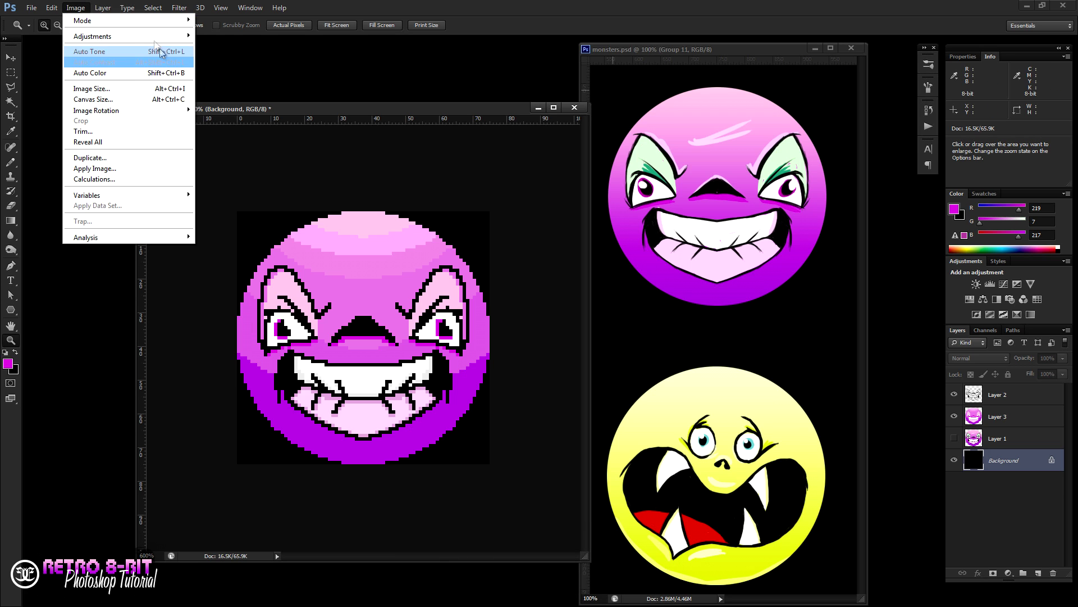
pyautogui.click(93, 99)
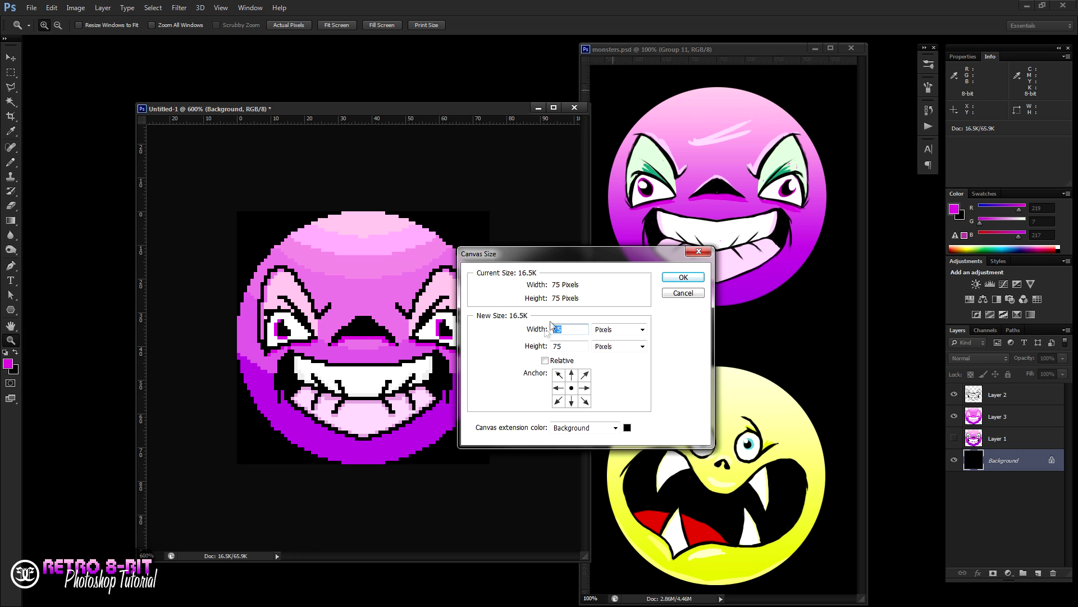
pyautogui.write('150')
pyautogui.click(576, 345)
pyautogui.doubleClick(577, 344)
pyautogui.write('150')
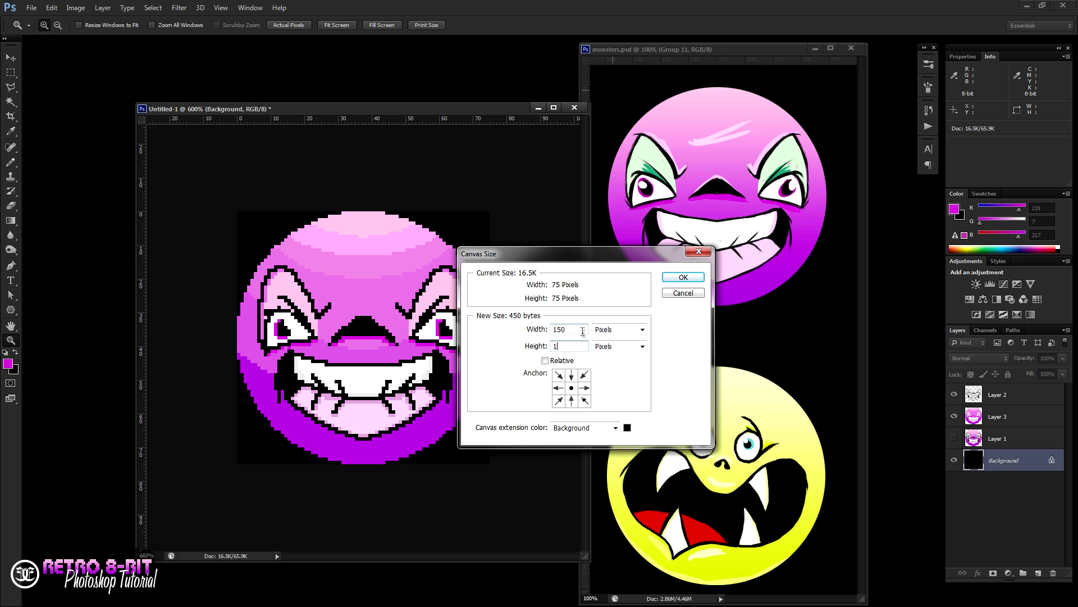
pyautogui.press('Return')
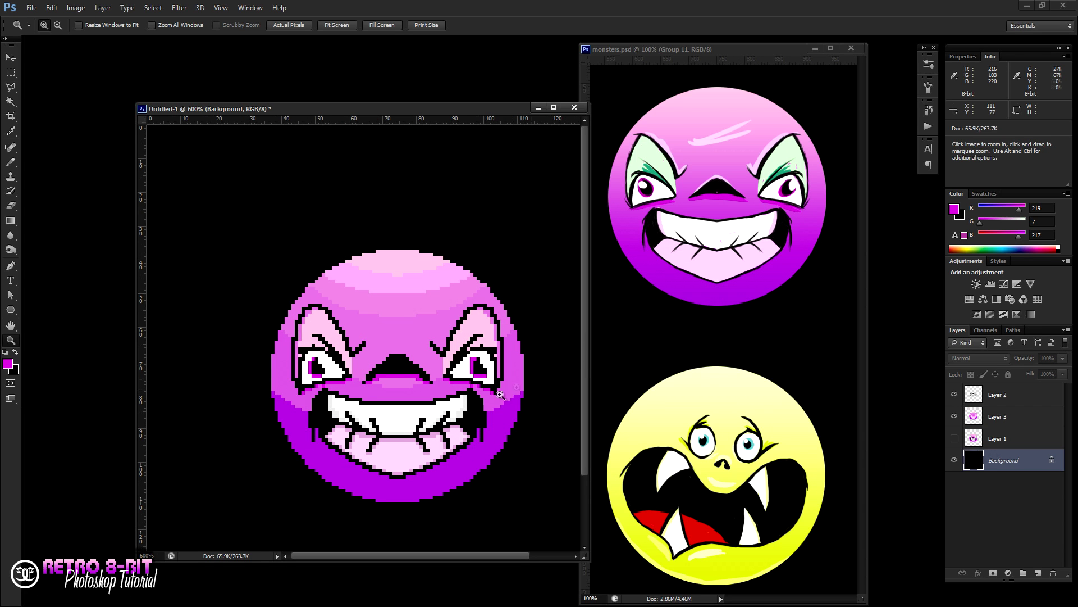
# Reposition the pixel-art document window and clear the selection in monsters.psd.
pyautogui.moveTo(497, 412); pyautogui.dragTo(459, 338)
pyautogui.moveTo(476, 107); pyautogui.dragTo(440, 55)
pyautogui.moveTo(405, 158); pyautogui.dragTo(410, 163)
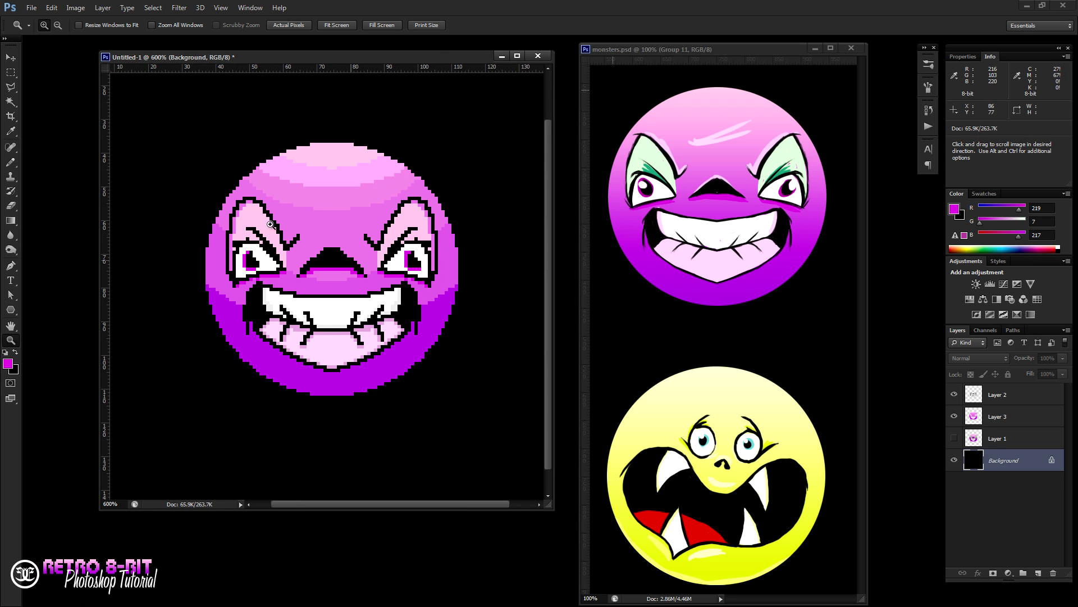
pyautogui.click(11, 58)
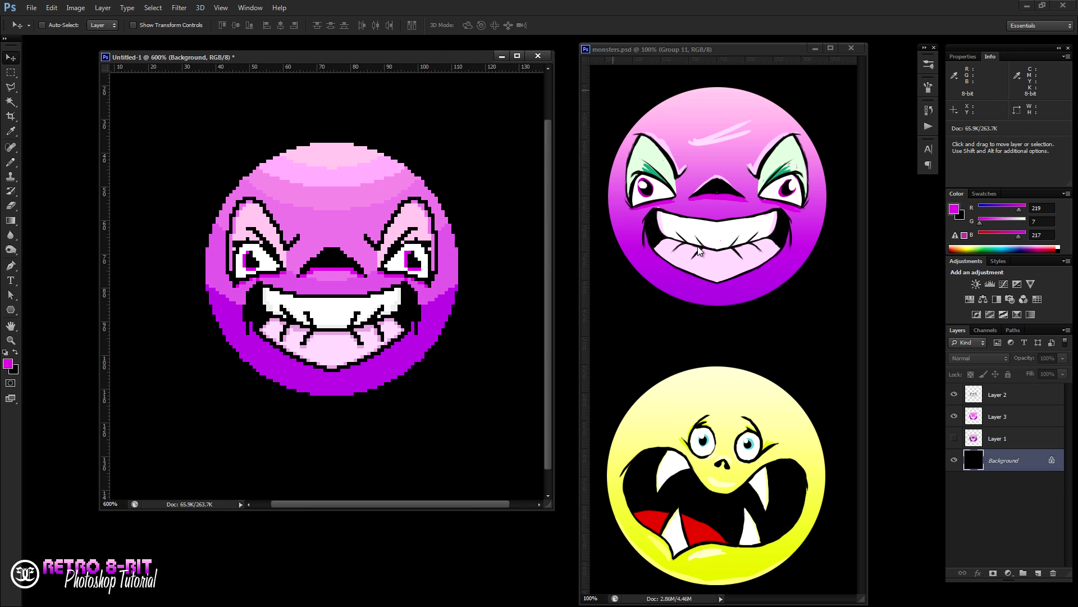
pyautogui.click(712, 53)
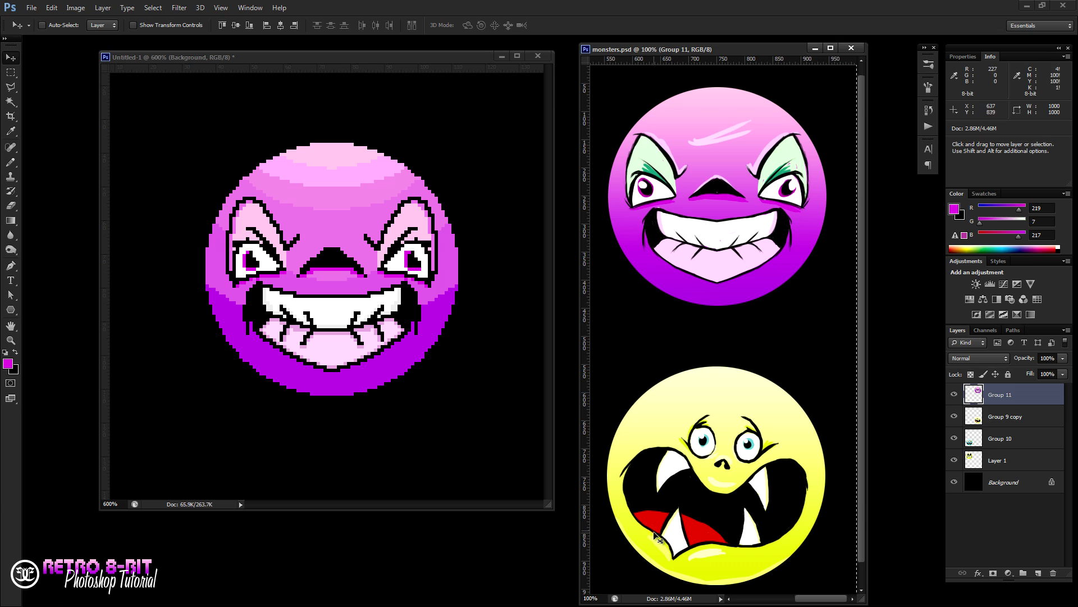
pyautogui.hotkey('ctrl', 'd')
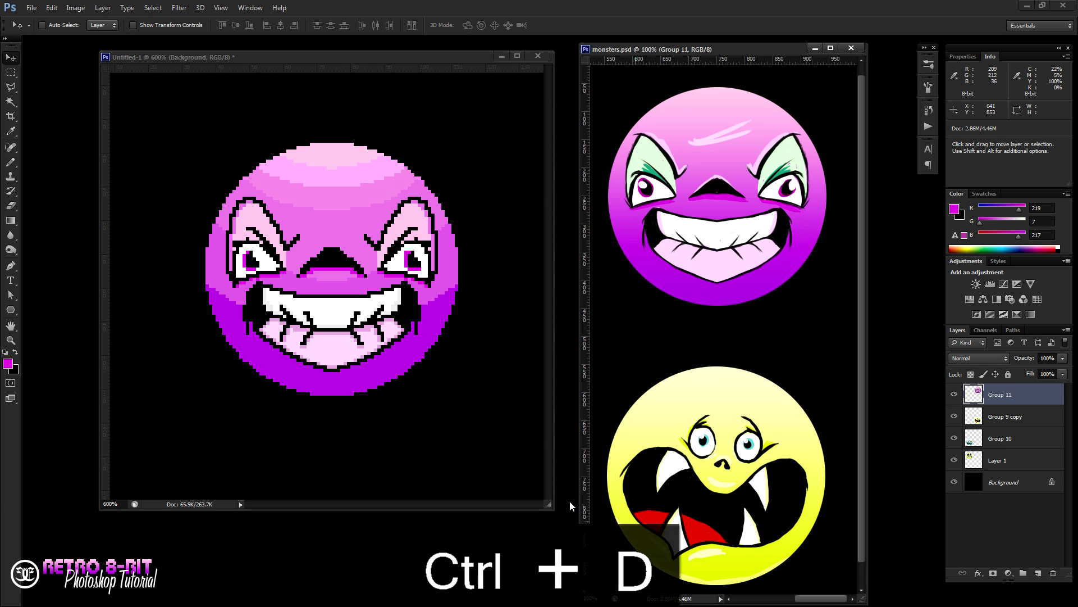
# Zoom the pixel-art face out to 200%, reduce its document window's height and reposition the window.
pyautogui.click(11, 341)
pyautogui.click(371, 282)
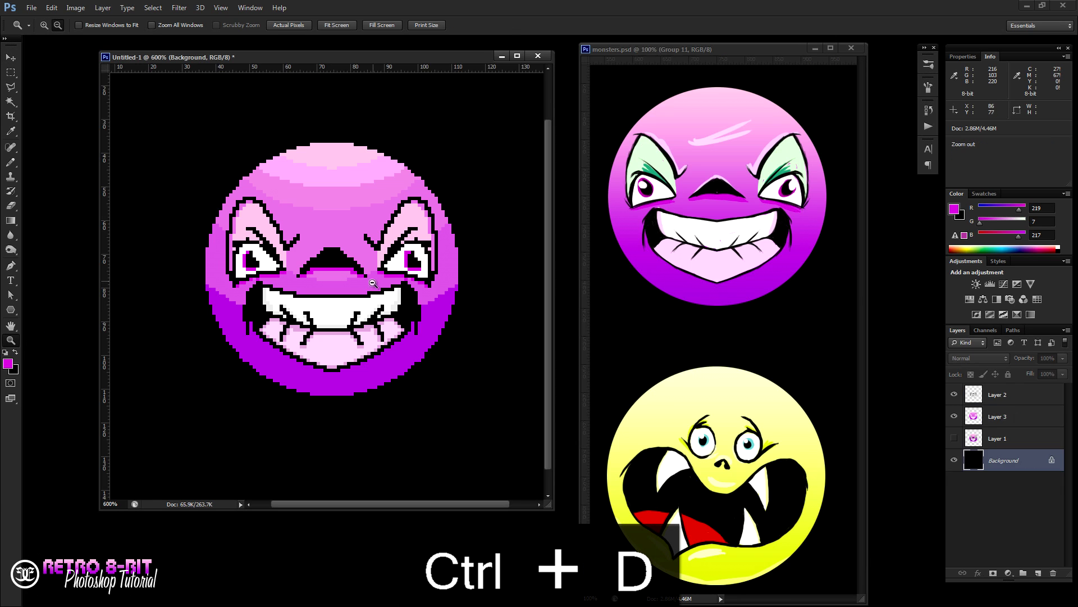
pyautogui.click(373, 283)
pyautogui.click(388, 291)
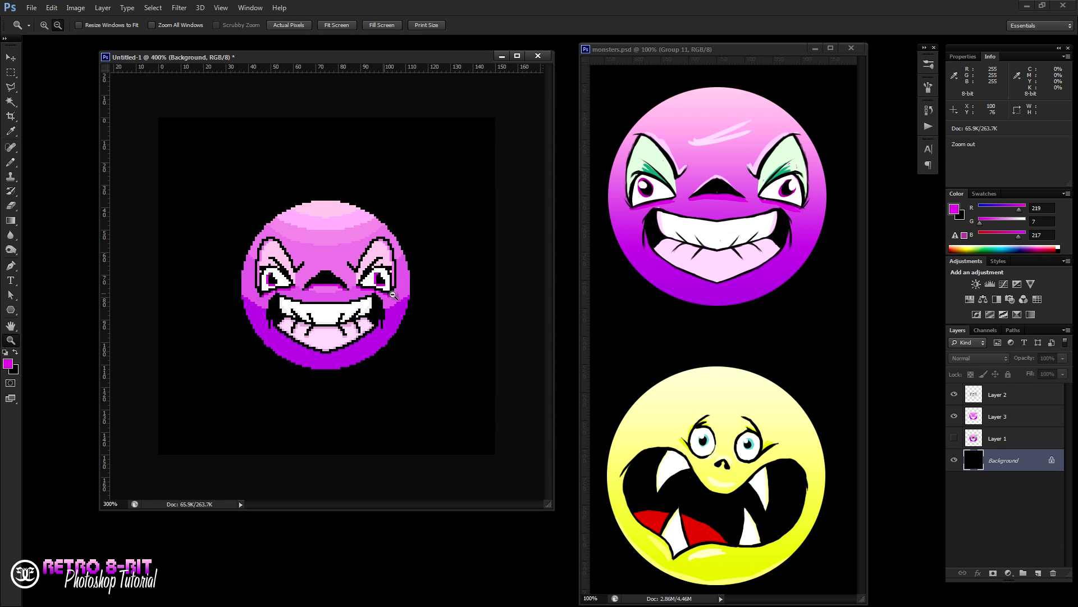
pyautogui.keyDown('alt'); pyautogui.click(392, 294); pyautogui.keyUp('alt')
pyautogui.keyDown('alt'); pyautogui.click(394, 296); pyautogui.keyUp('alt')
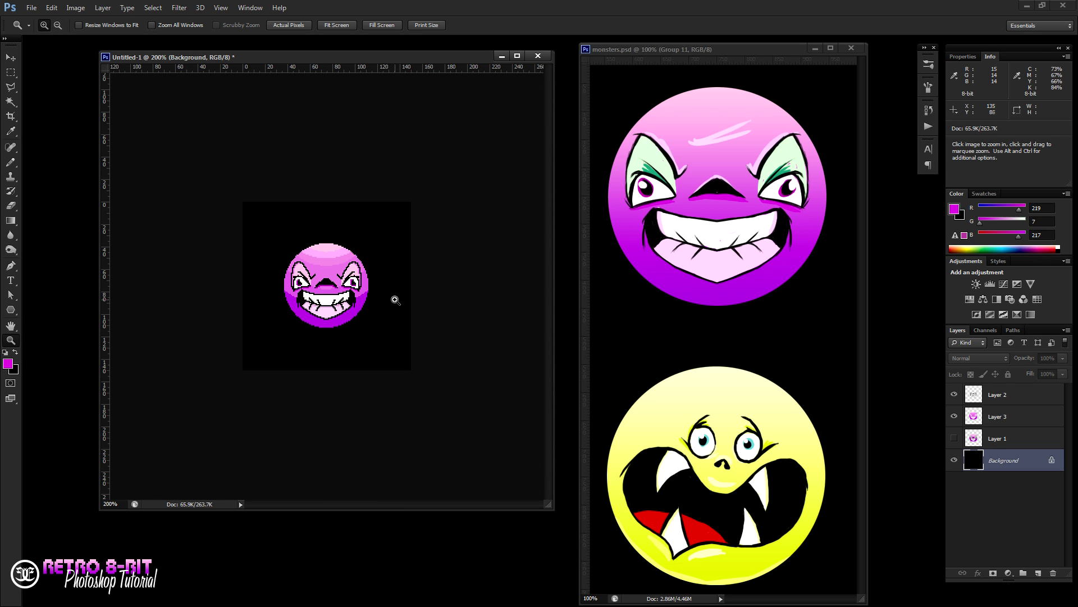
pyautogui.moveTo(551, 507); pyautogui.dragTo(535, 435)
pyautogui.moveTo(432, 58); pyautogui.dragTo(456, 59)
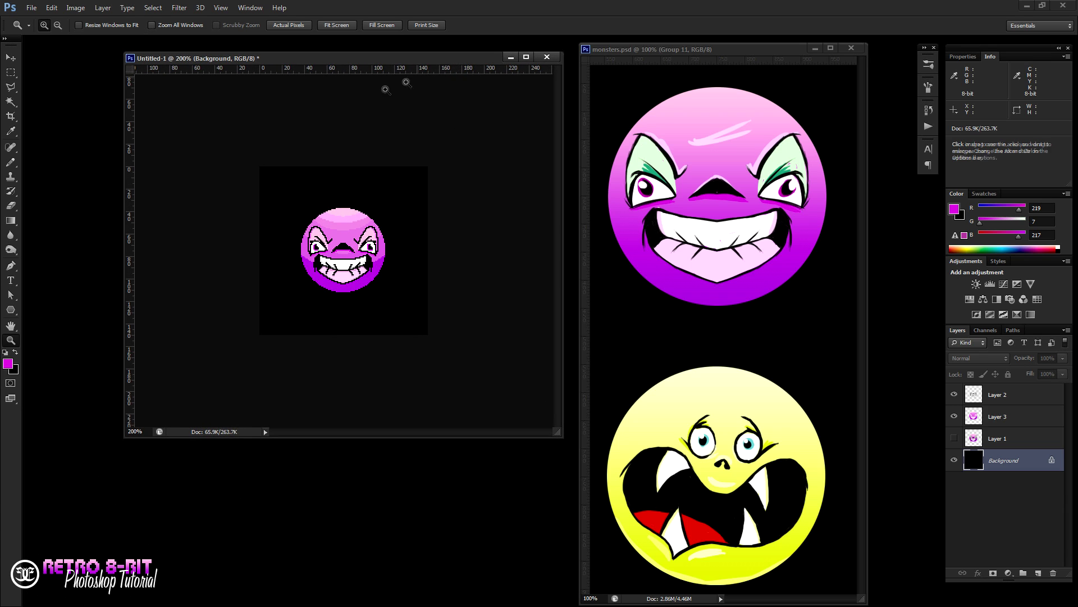
# Sample the reference monster's pale pink forehead highlight (R 253, G 211, B 247) and pencil diagonal highlight strokes on the pixel face's forehead on Layer 3.
pyautogui.click(11, 163)
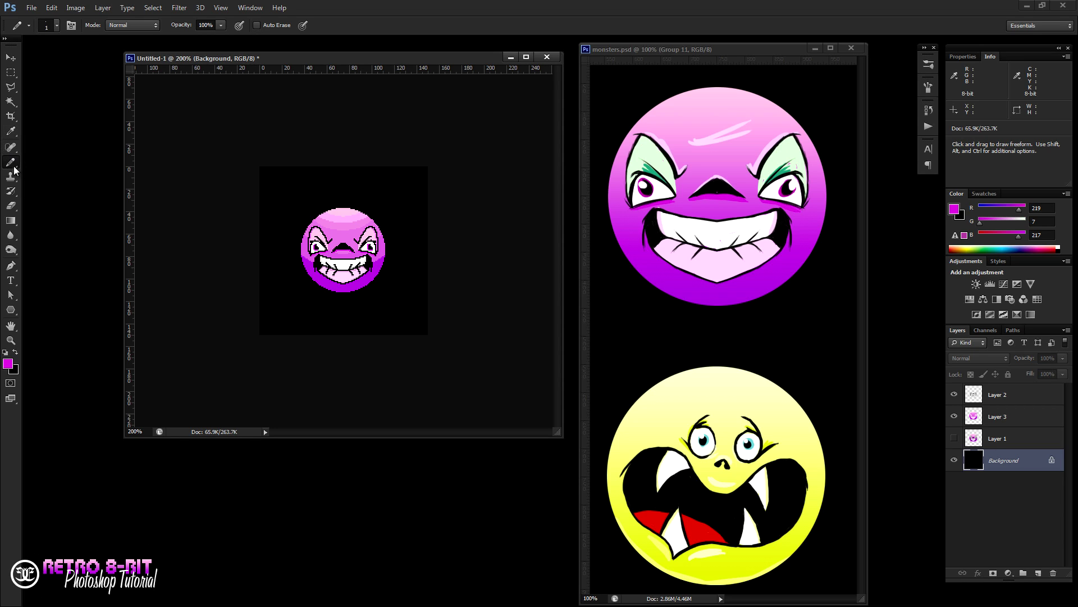
pyautogui.keyDown('alt'); pyautogui.click(706, 143); pyautogui.keyUp('alt')
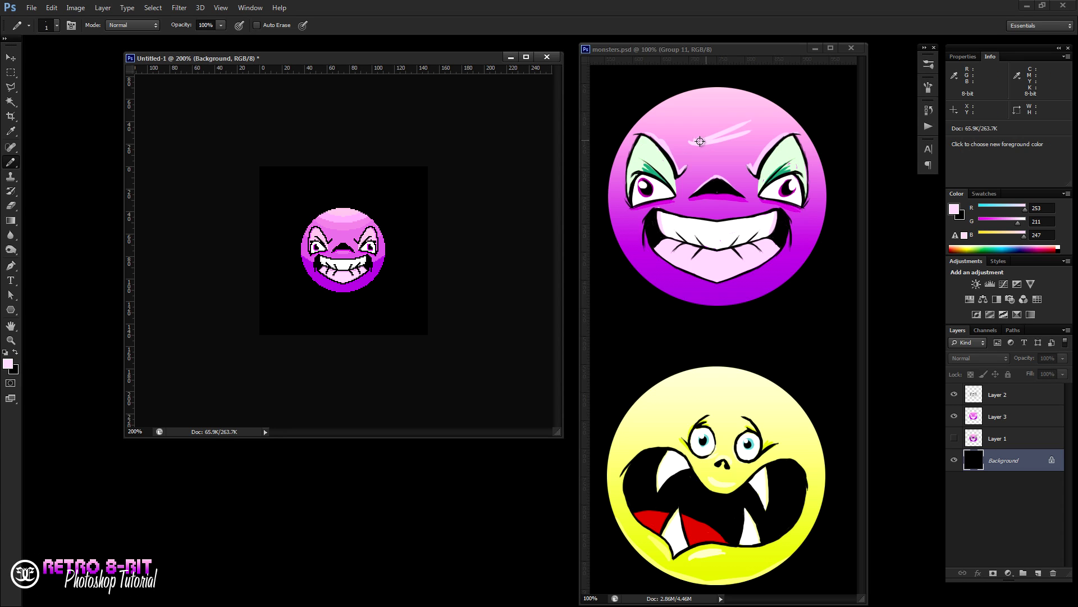
pyautogui.click(1003, 417)
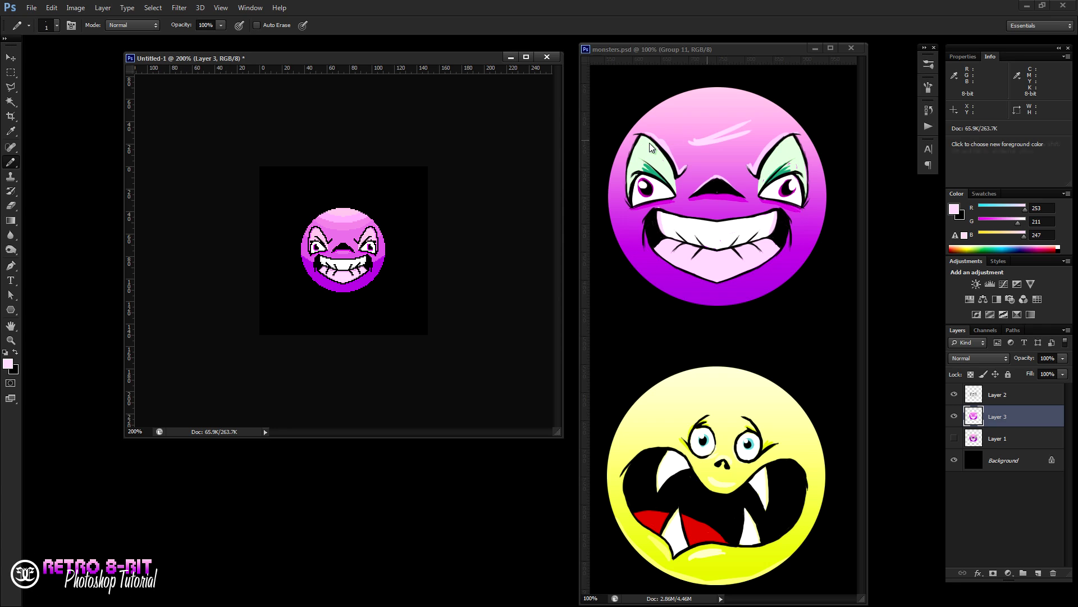
pyautogui.moveTo(340, 235); pyautogui.dragTo(349, 229)
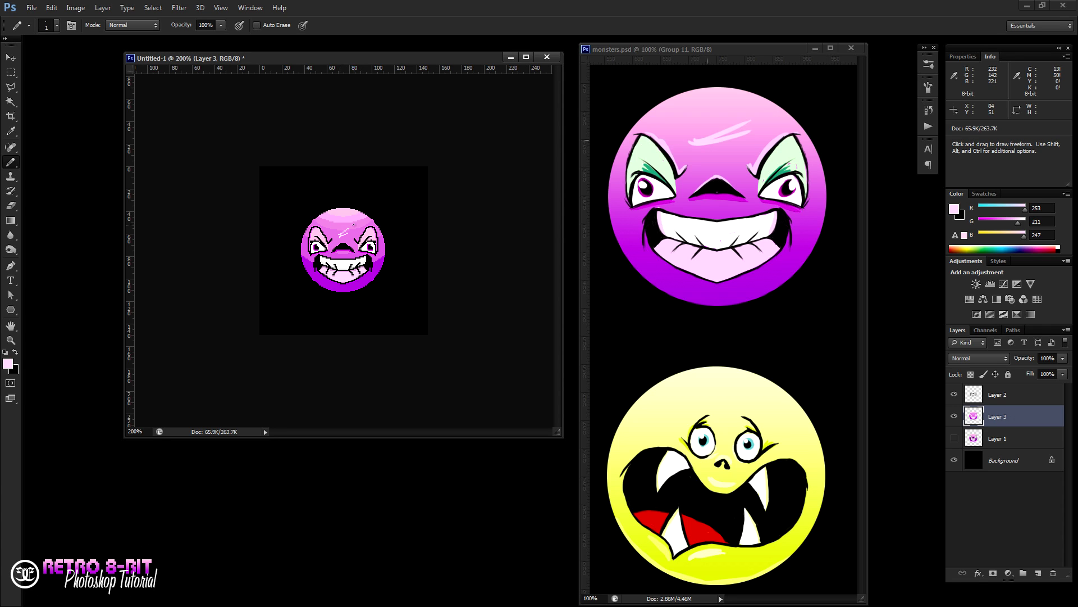